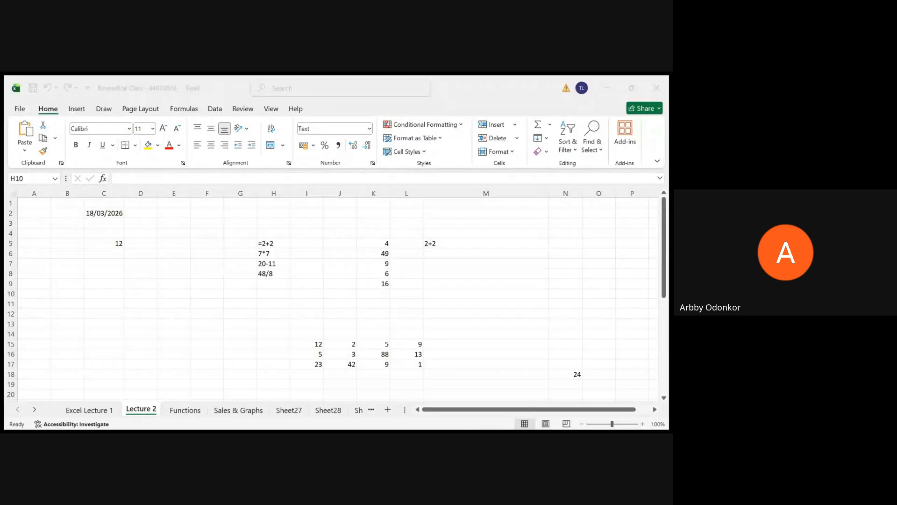
Review the contents of the Lecture 2, Functions and Sales & Graphs sheets and open the blank Sheet27
{"action": "left_click", "coordinate": [434, 397]}
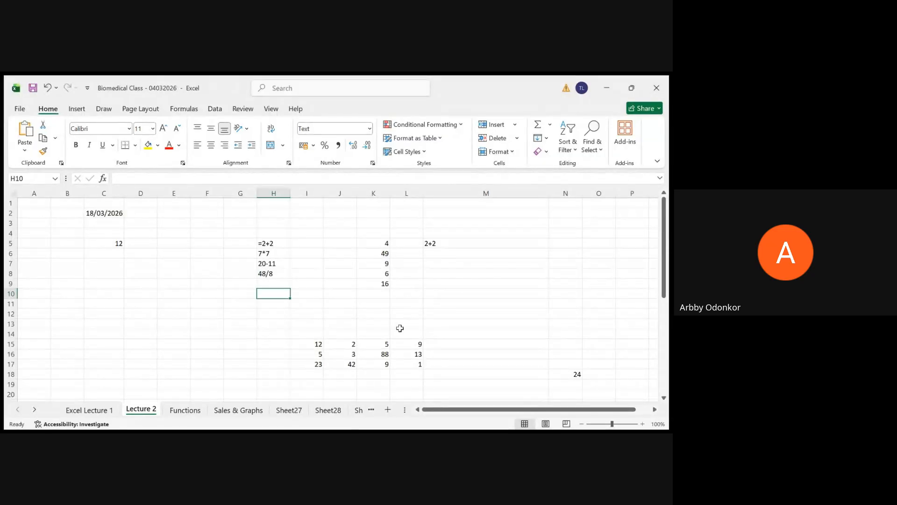
{"action": "left_click", "coordinate": [367, 286]}
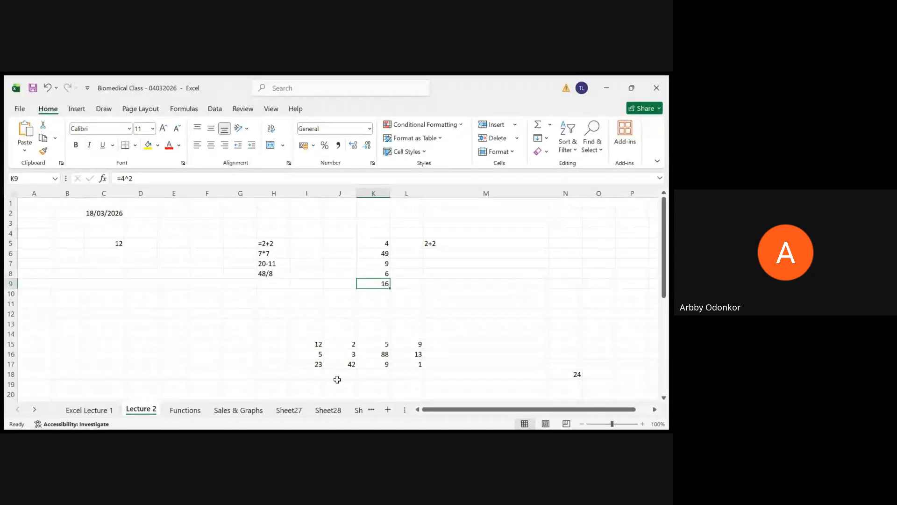
{"action": "left_click", "coordinate": [426, 276]}
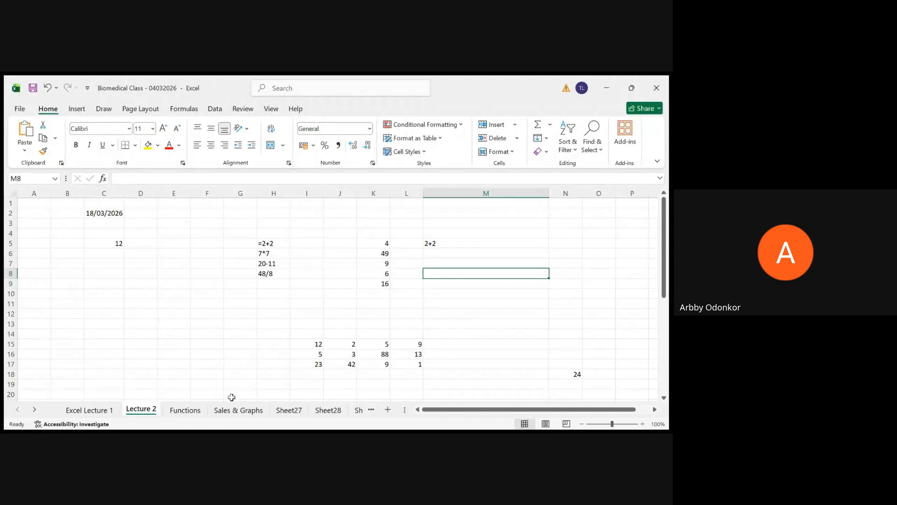
{"action": "left_click", "coordinate": [303, 409]}
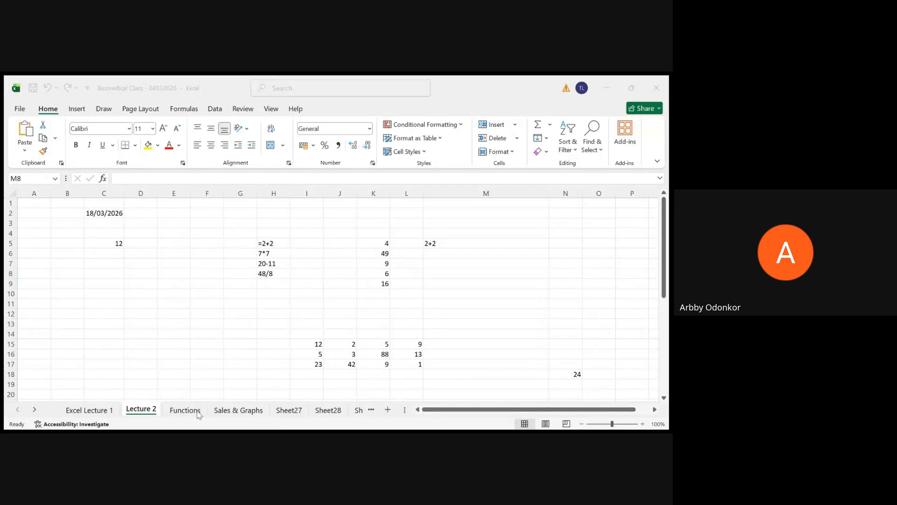
{"action": "left_click", "coordinate": [182, 409]}
{"action": "left_click", "coordinate": [181, 410]}
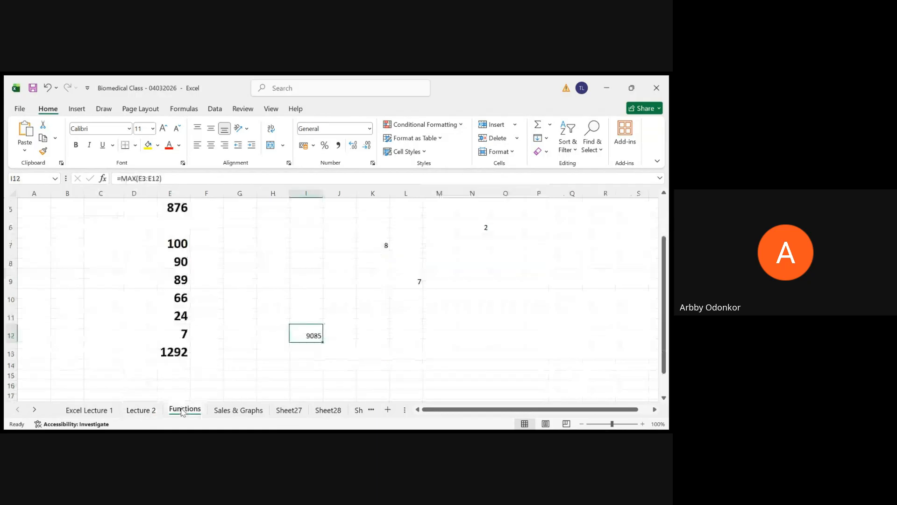
{"action": "key", "text": "Right"}
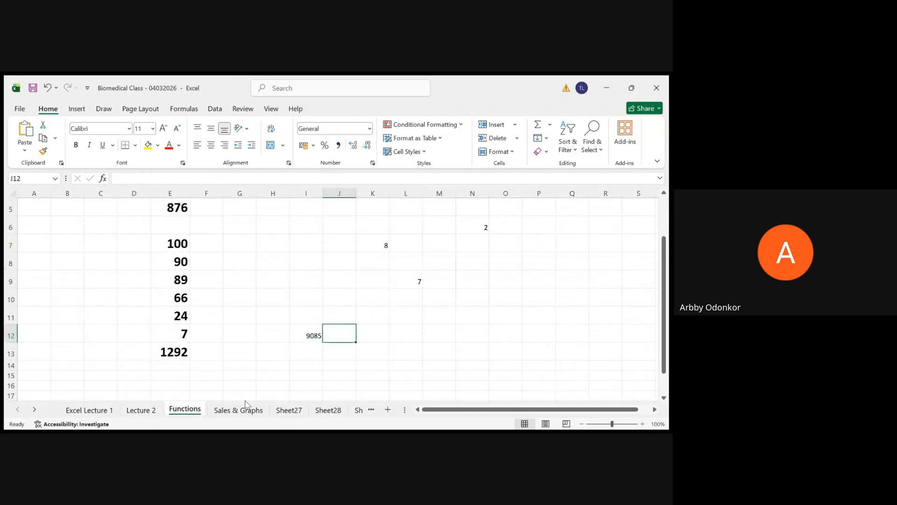
{"action": "left_click", "coordinate": [223, 411]}
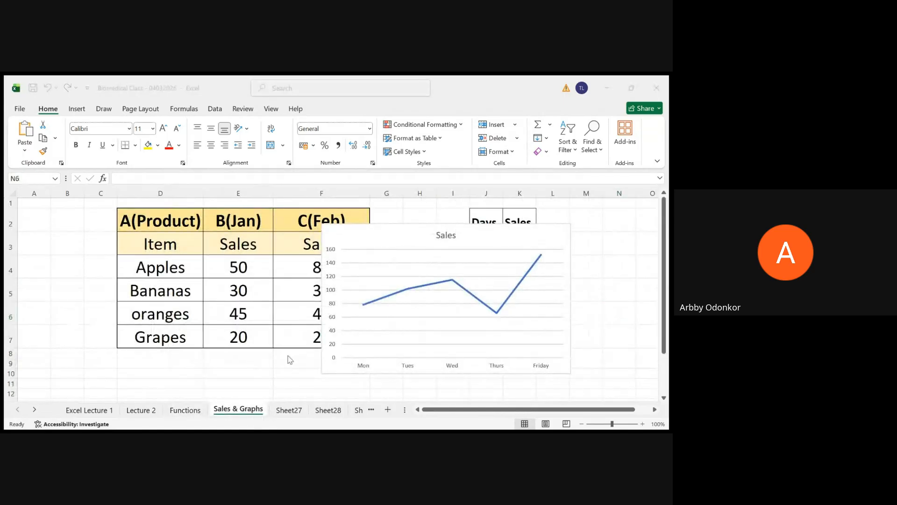
{"action": "left_click", "coordinate": [291, 414]}
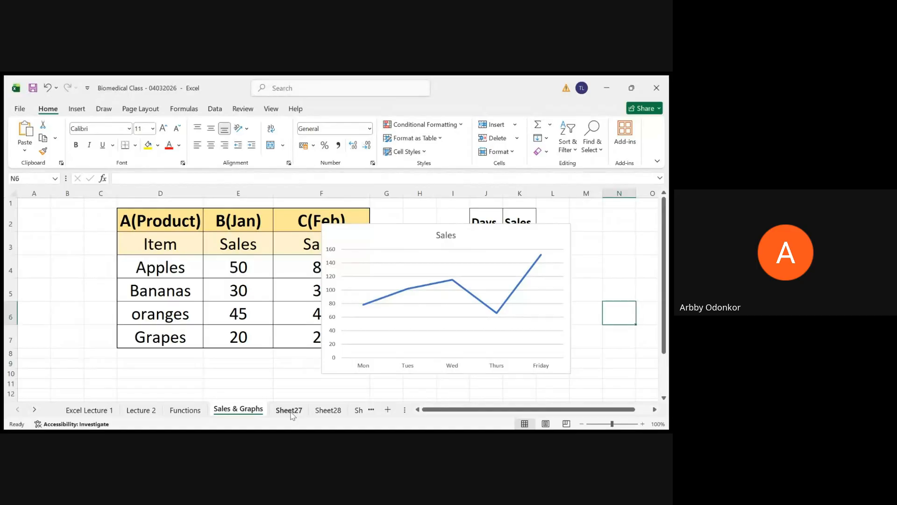
{"action": "left_click", "coordinate": [291, 411]}
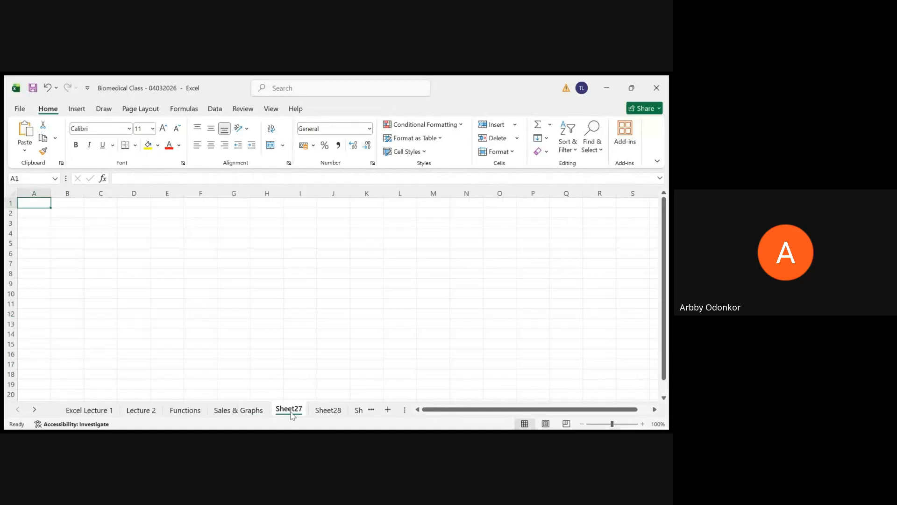
Select the range C3:K14 on Sheet27 and paste the copied Google Meet link into it
{"action": "left_click", "coordinate": [101, 227]}
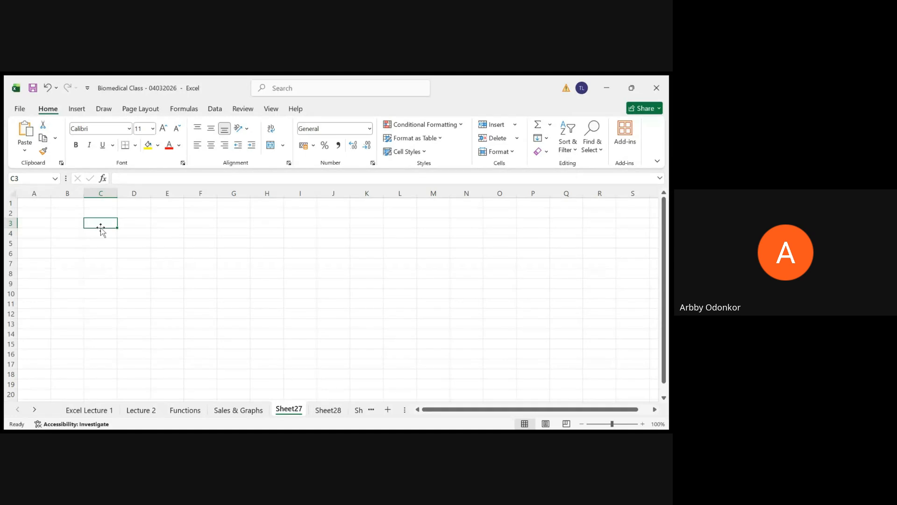
{"action": "left_click_drag", "start_coordinate": [101, 227], "coordinate": [353, 335]}
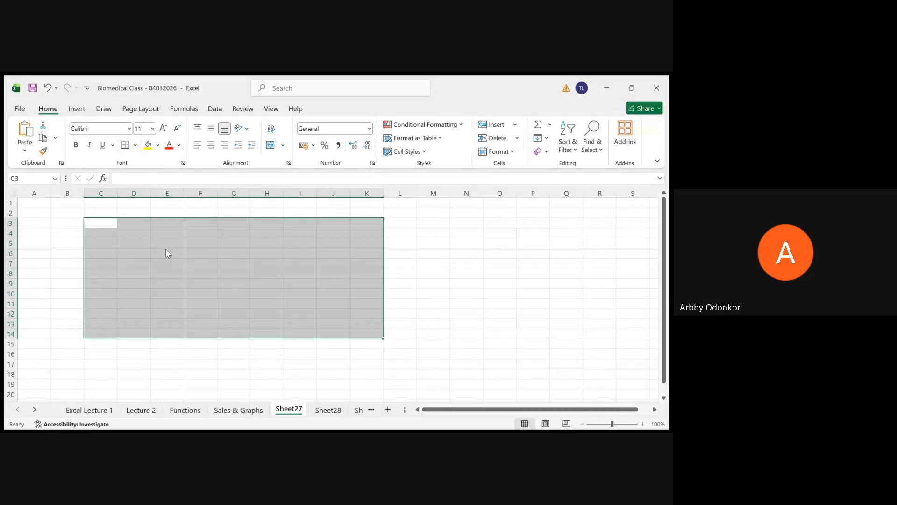
{"action": "key", "text": "ctrl+t"}
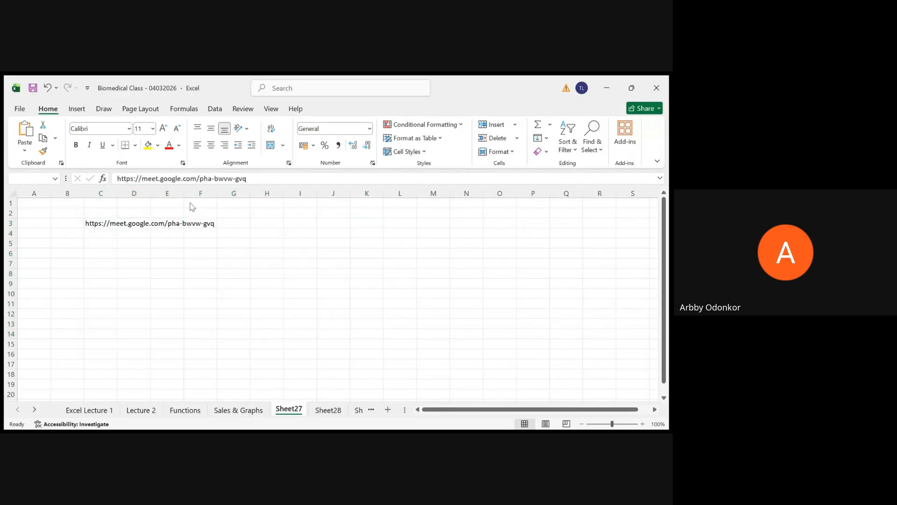
{"action": "type", "text": "https://meet.google.com/pha-bwvw-gvq"}
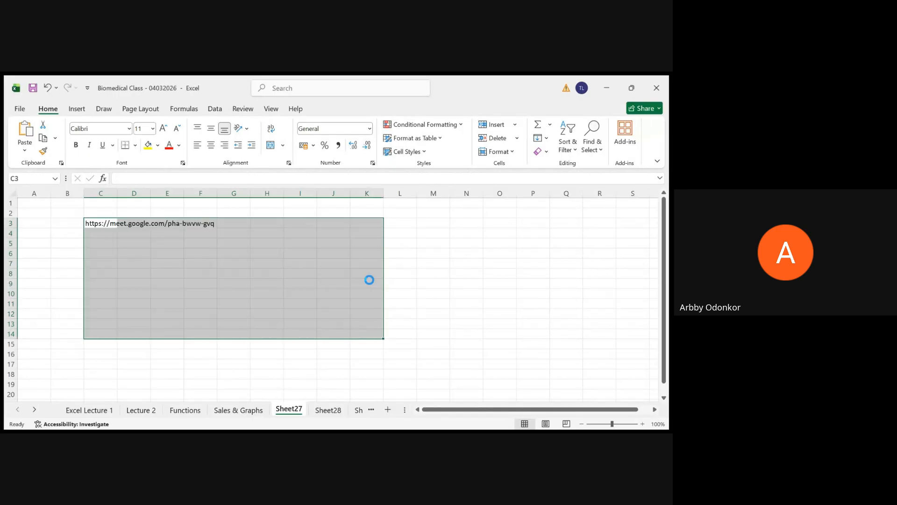
Clear the pasted meeting link from cell C3 so the sheet is empty
{"action": "left_click", "coordinate": [204, 224]}
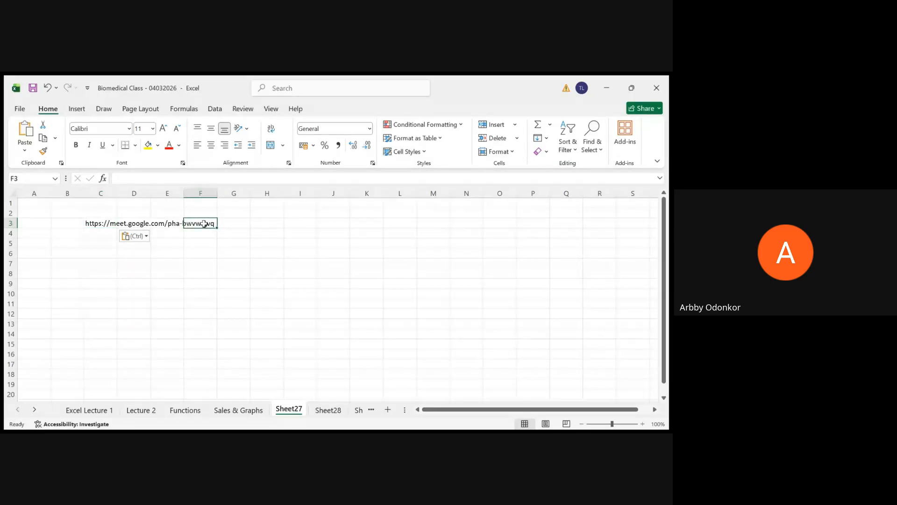
{"action": "double_click", "coordinate": [204, 223]}
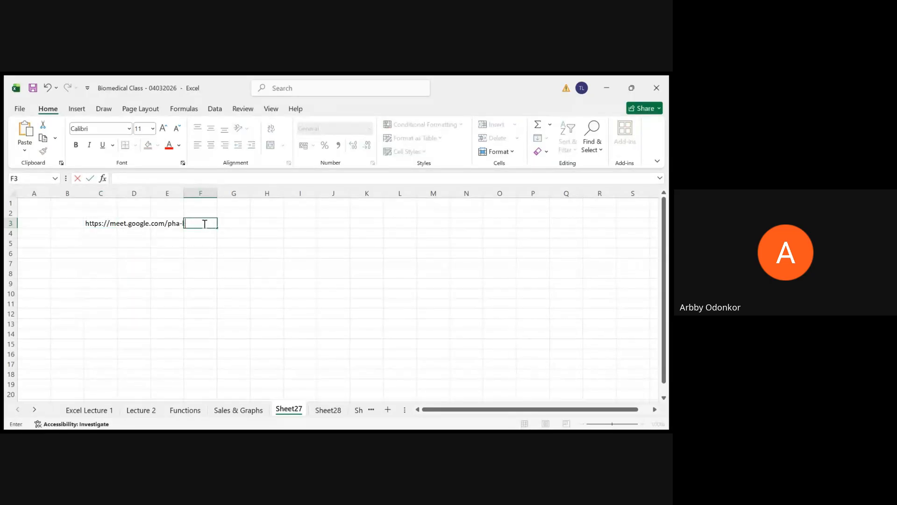
{"action": "left_click", "coordinate": [92, 223]}
{"action": "double_click", "coordinate": [92, 223]}
{"action": "left_click_drag", "start_coordinate": [92, 223], "coordinate": [219, 232]}
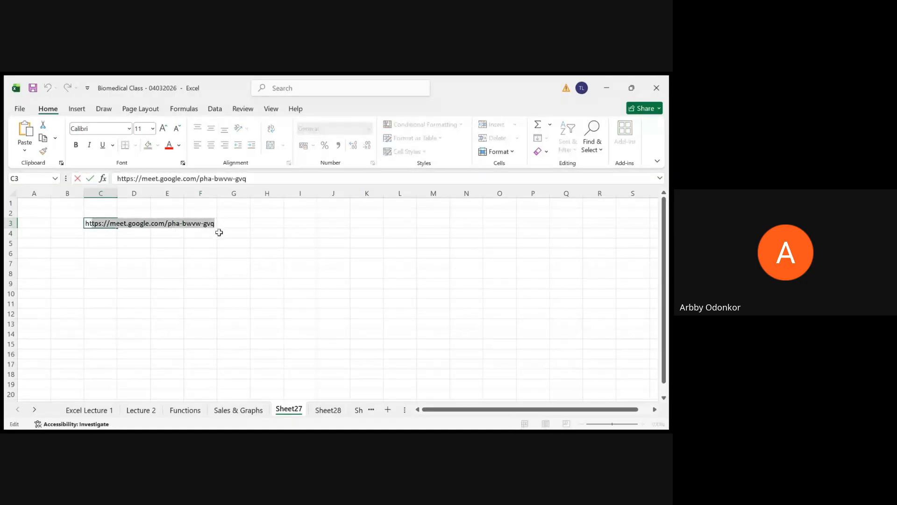
{"action": "type", "text": "ht"}
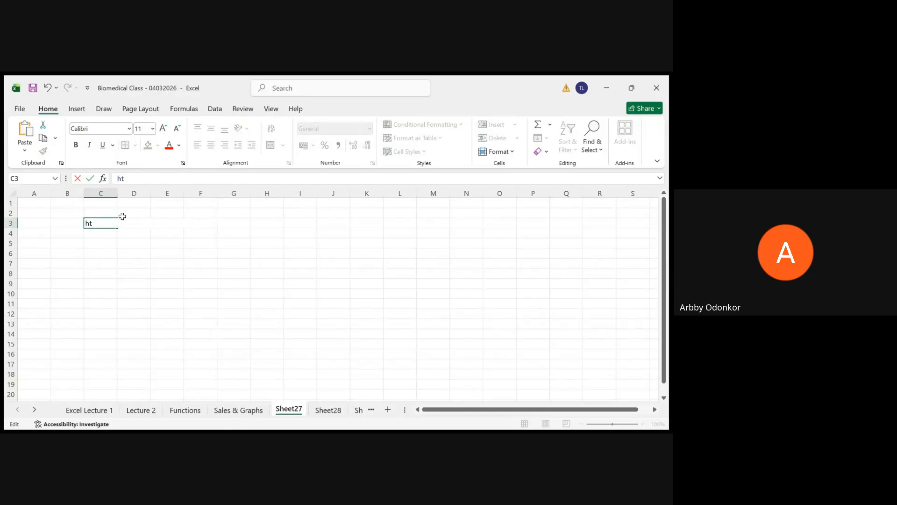
{"action": "left_click", "coordinate": [140, 179]}
{"action": "key", "text": "BackSpace"}
{"action": "key", "text": "BackSpace"}
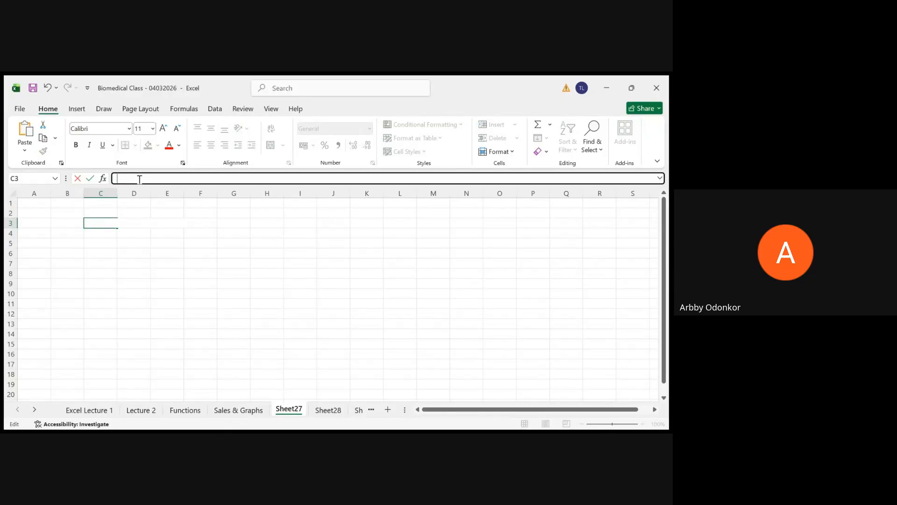
{"action": "left_click", "coordinate": [111, 261]}
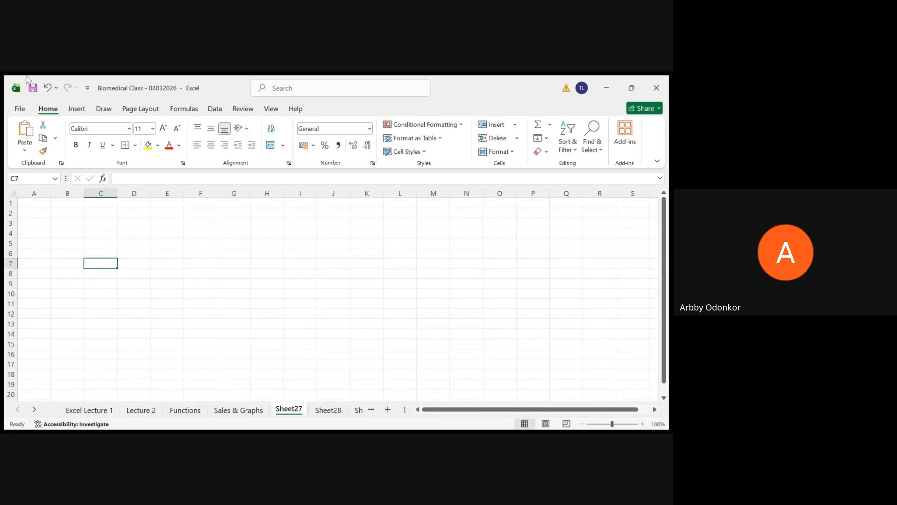
Save the workbook and paste the copied table with Customer, Monthly Deposit (GHC), Interest Rate and Months columns at cell D4
{"action": "left_click", "coordinate": [35, 89]}
{"action": "left_click", "coordinate": [449, 395]}
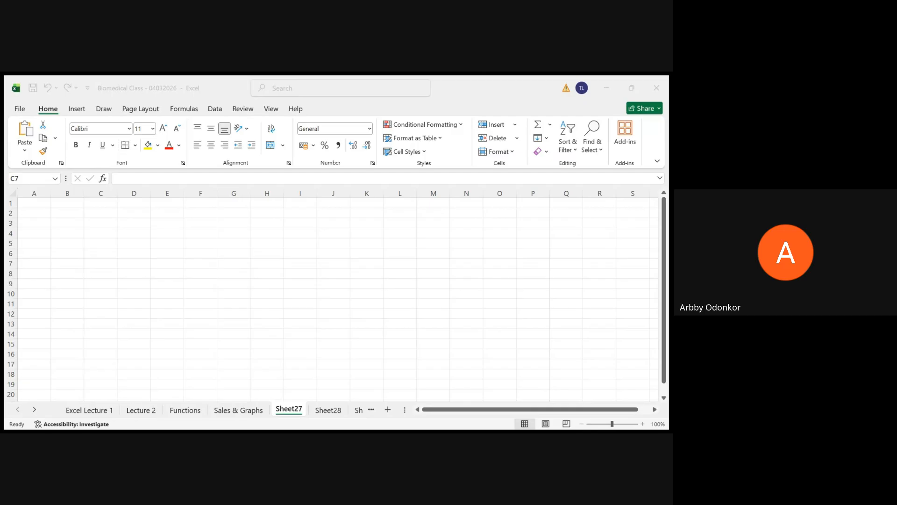
{"action": "left_click", "coordinate": [145, 235]}
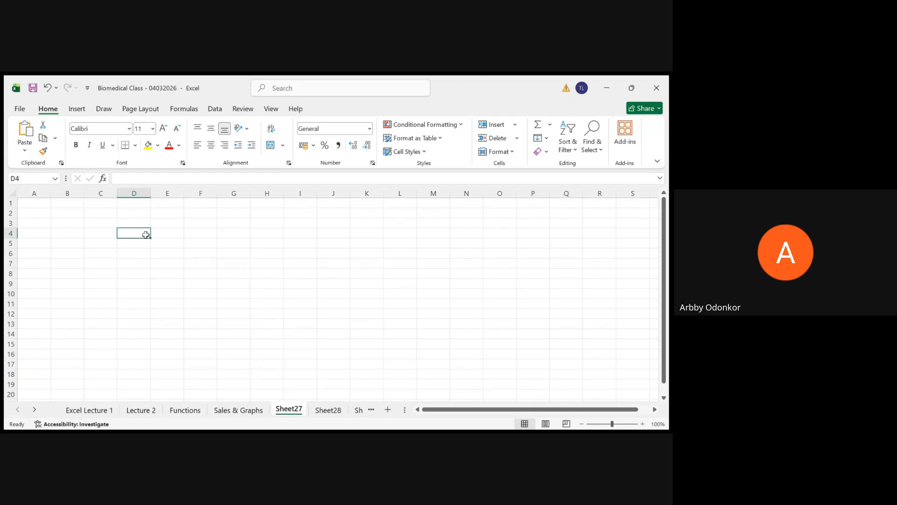
{"action": "left_click_drag", "start_coordinate": [146, 235], "coordinate": [352, 358]}
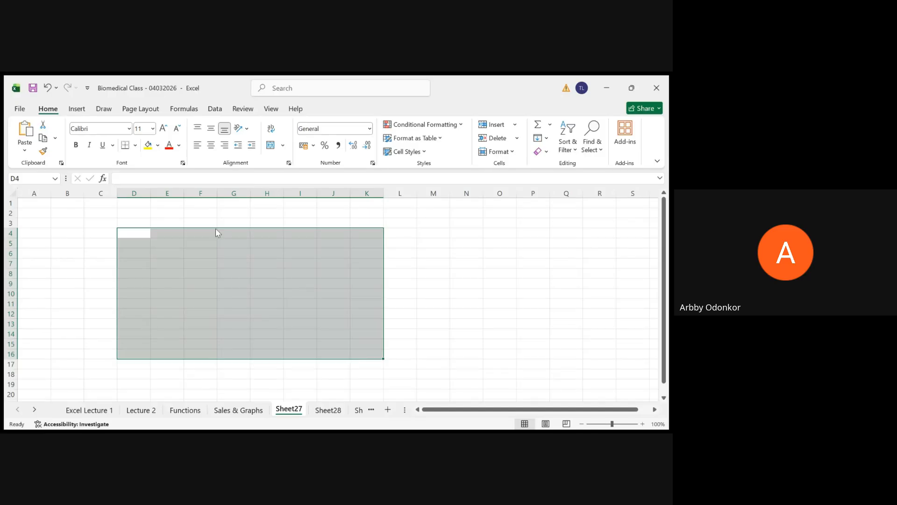
{"action": "type", "text": "Customer\tMonthly Deposit (GHC)\tInterest Rate\tMonths Kofi\t500\t5%\t12 Adjoa\t800\t6%\t10 Mensah\t600\t4%\t15 Abena\t700\t7%\t9"}
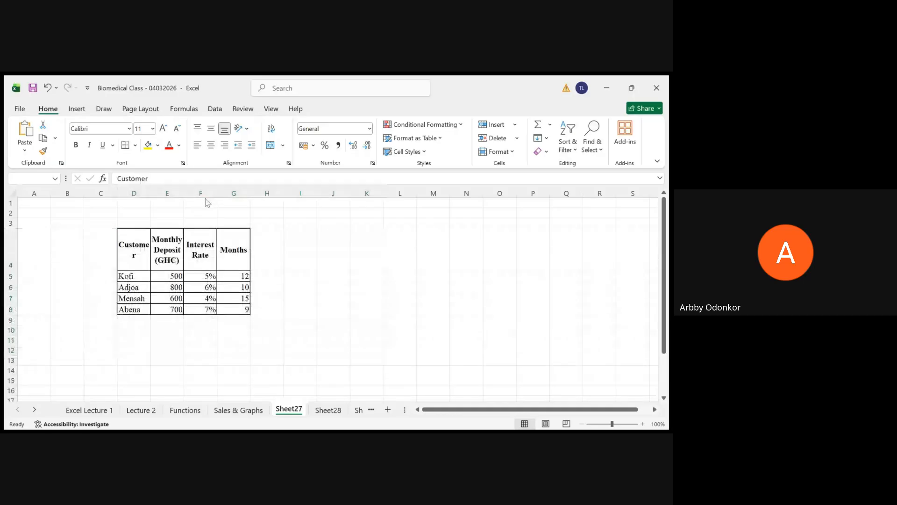
{"action": "key", "text": "ctrl+z"}
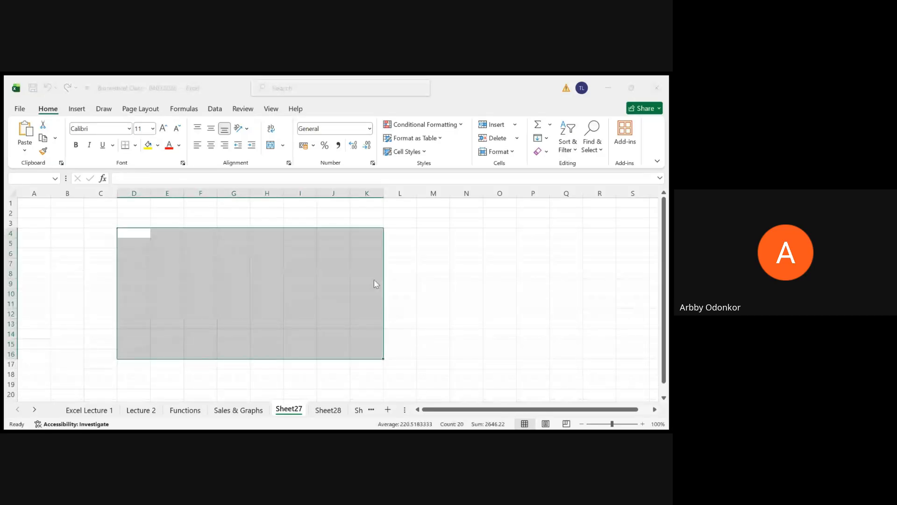
{"action": "key", "text": "ctrl+v"}
{"action": "left_click", "coordinate": [420, 286]}
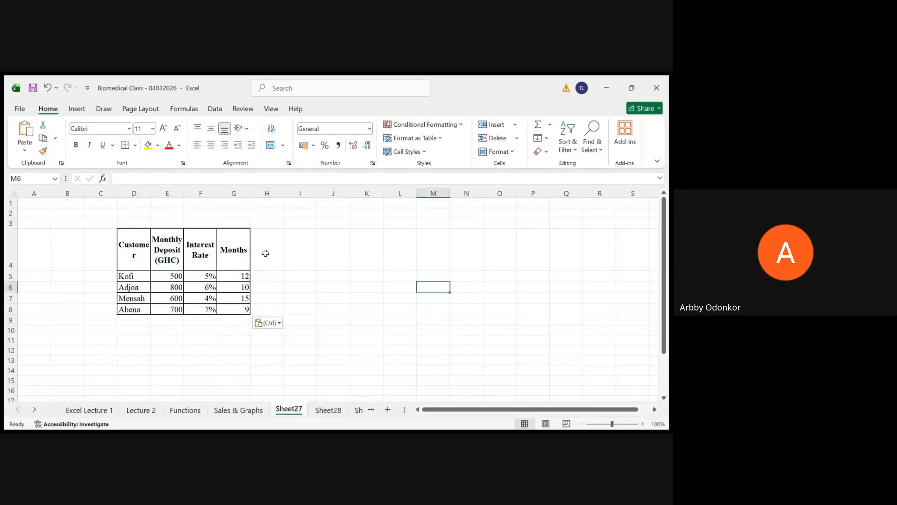
Widen columns D through G so the headings of the pasted table have enough room
{"action": "left_click", "coordinate": [228, 255]}
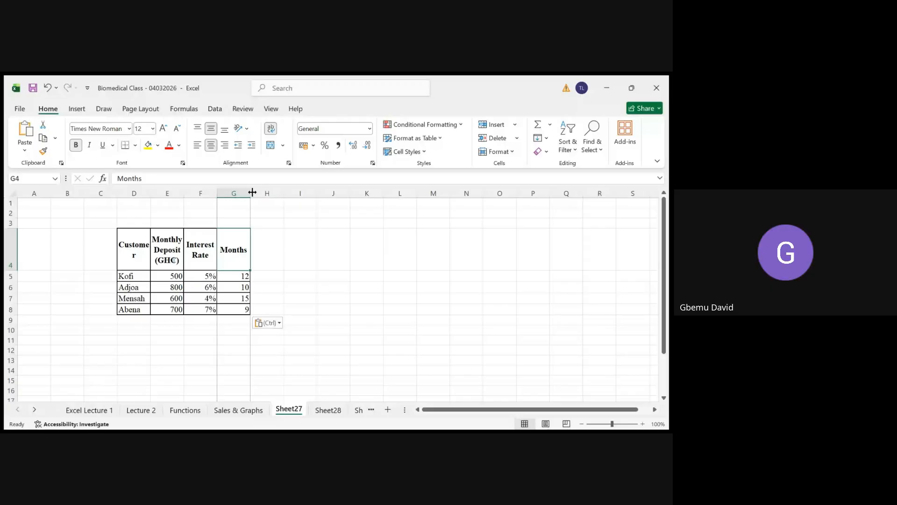
{"action": "left_click_drag", "start_coordinate": [252, 192], "coordinate": [284, 192]}
{"action": "left_click_drag", "start_coordinate": [214, 195], "coordinate": [237, 194]}
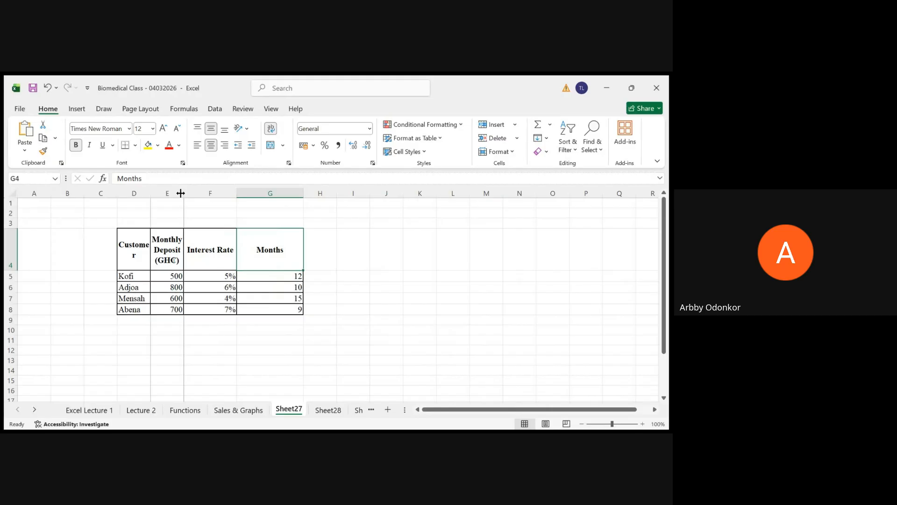
{"action": "left_click_drag", "start_coordinate": [180, 193], "coordinate": [229, 193]}
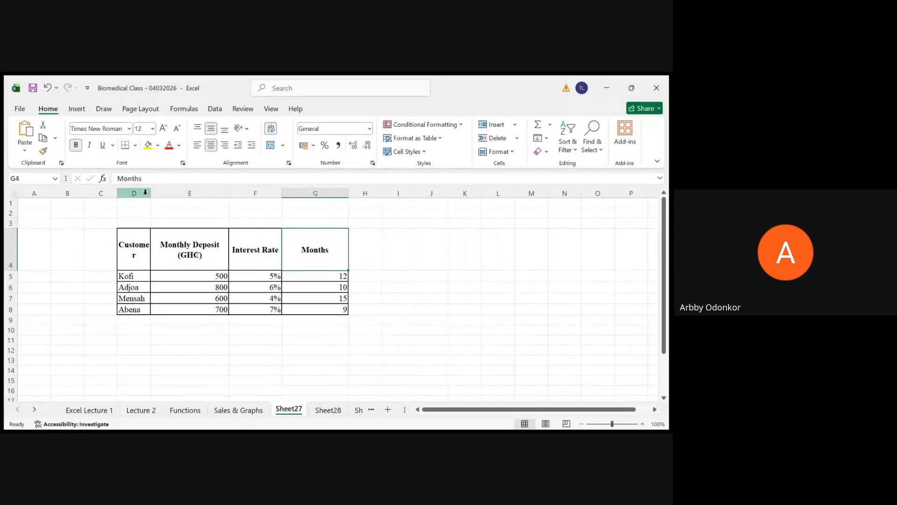
{"action": "left_click_drag", "start_coordinate": [150, 196], "coordinate": [185, 199]}
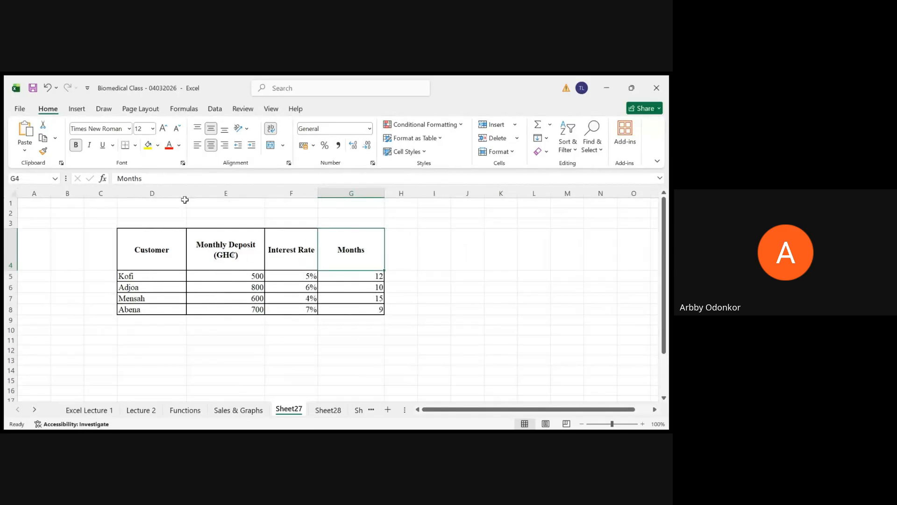
Centre the contents of the whole customer deposit table in D4:G8 horizontally
{"action": "left_click_drag", "start_coordinate": [135, 240], "coordinate": [373, 307]}
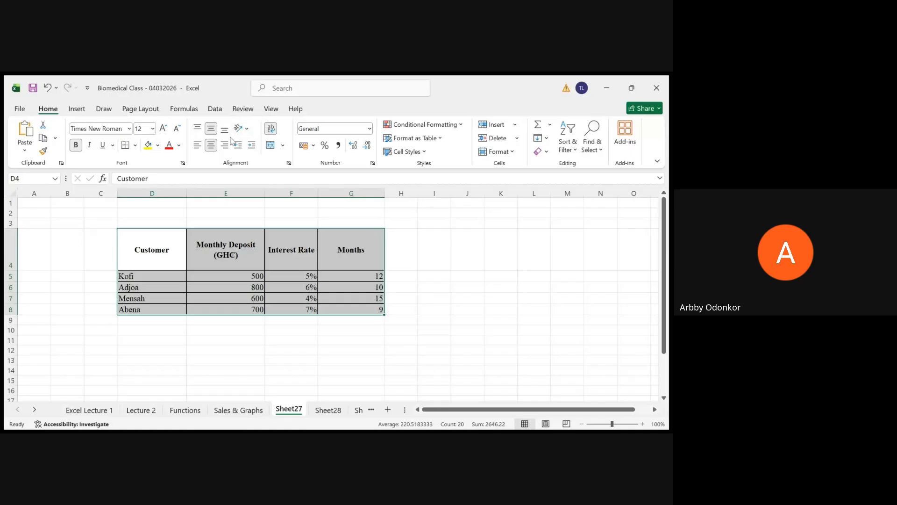
{"action": "left_click", "coordinate": [212, 145]}
{"action": "left_click", "coordinate": [212, 147]}
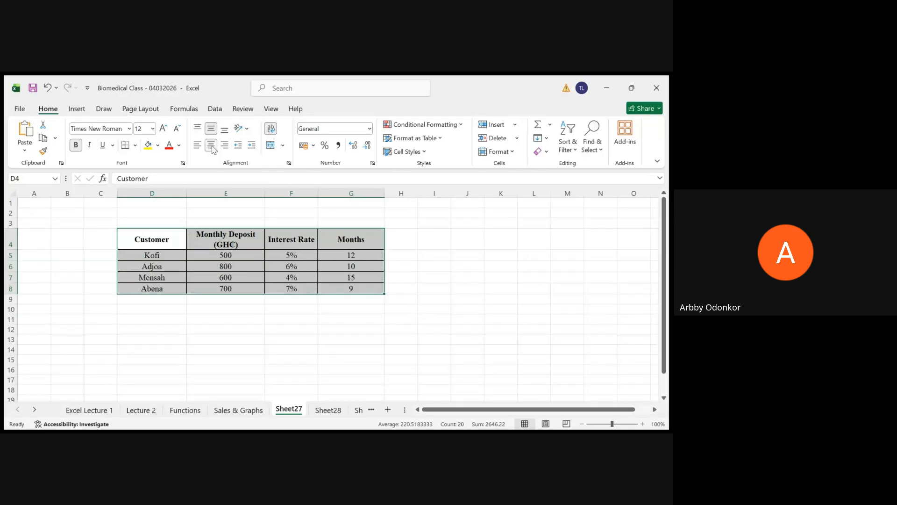
{"action": "left_click", "coordinate": [542, 370]}
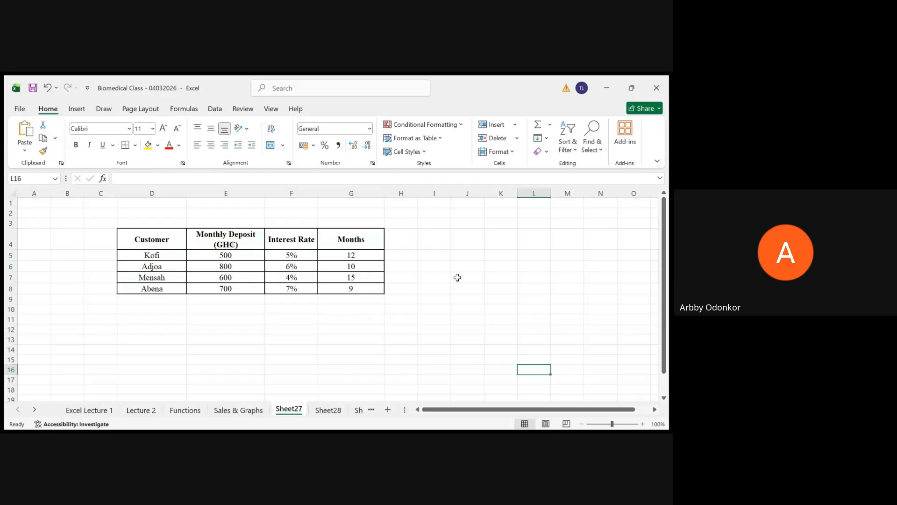
Go back to the Functions sheet
{"action": "left_click", "coordinate": [325, 265]}
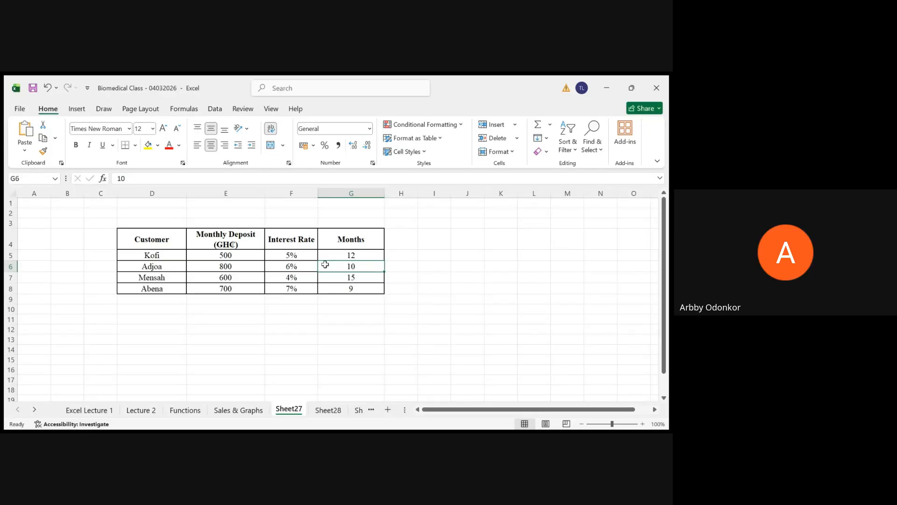
{"action": "left_click", "coordinate": [66, 308]}
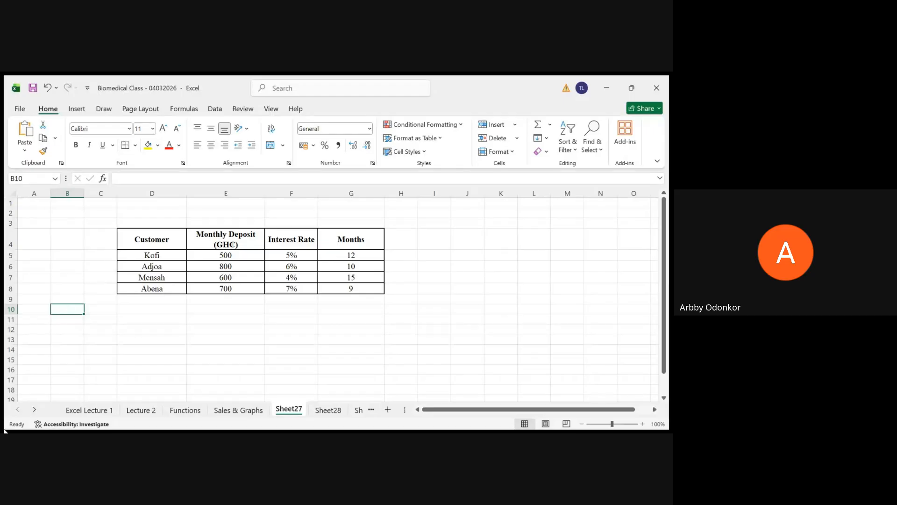
{"action": "left_click", "coordinate": [176, 411]}
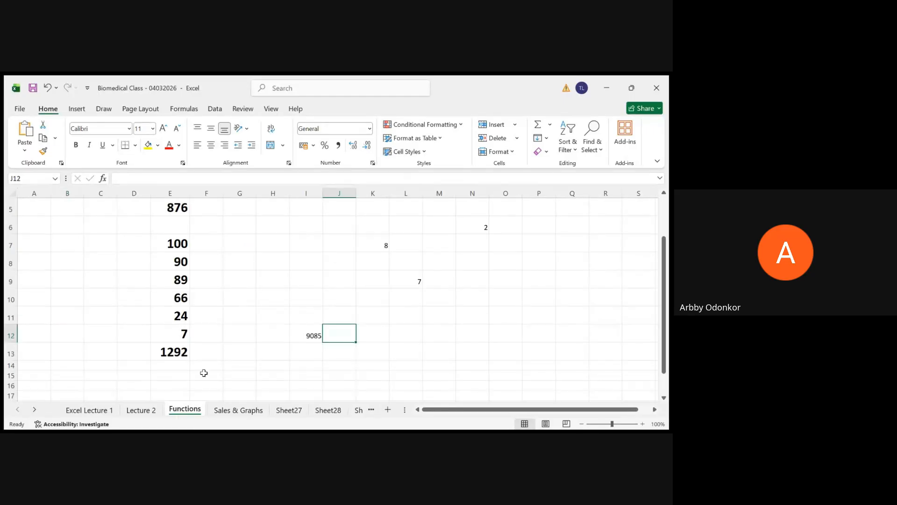
{"action": "left_click", "coordinate": [231, 321]}
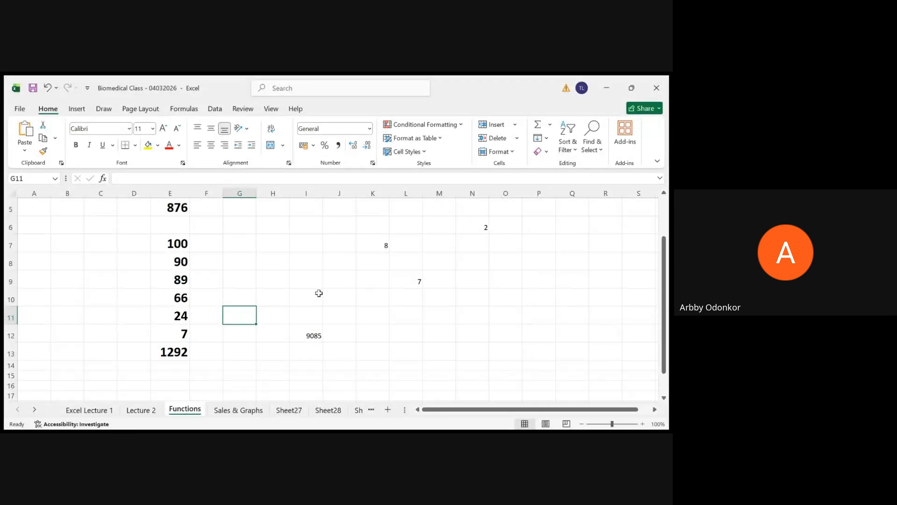
{"action": "key", "text": "Up"}
{"action": "key", "text": "Up"}
{"action": "key", "text": "Up"}
{"action": "key", "text": "Up"}
{"action": "key", "text": "Up"}
{"action": "key", "text": "Up"}
{"action": "key", "text": "Up"}
{"action": "key", "text": "Up"}
{"action": "key", "text": "Up"}
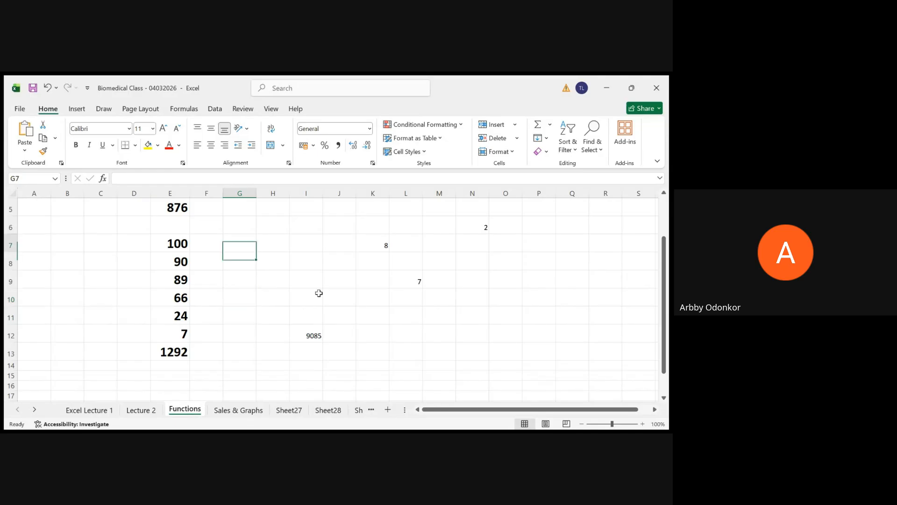
{"action": "key", "text": "Down"}
{"action": "key", "text": "Down"}
{"action": "key", "text": "Down"}
{"action": "key", "text": "Down"}
{"action": "key", "text": "Down"}
{"action": "key", "text": "Down"}
{"action": "key", "text": "Down"}
{"action": "key", "text": "Down"}
{"action": "key", "text": "Down"}
{"action": "key", "text": "Down"}
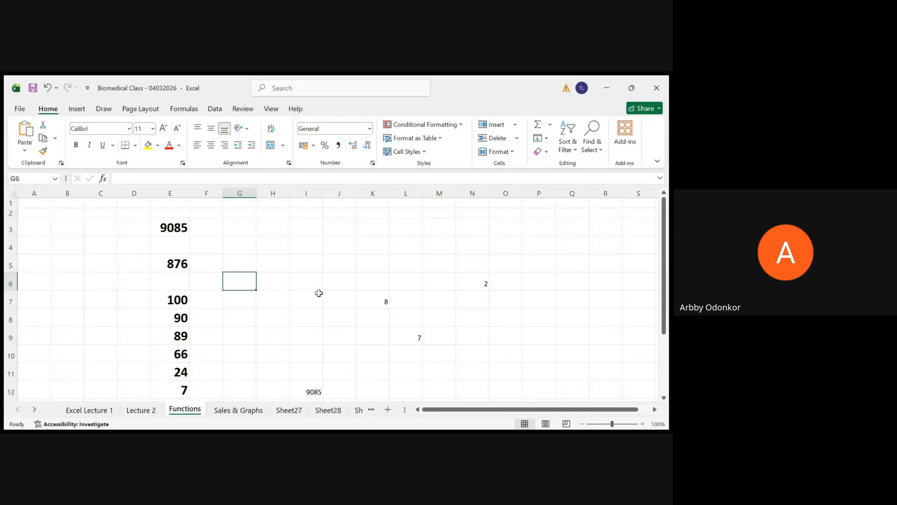
{"action": "key", "text": "Down"}
{"action": "key", "text": "Down"}
{"action": "key", "text": "Down"}
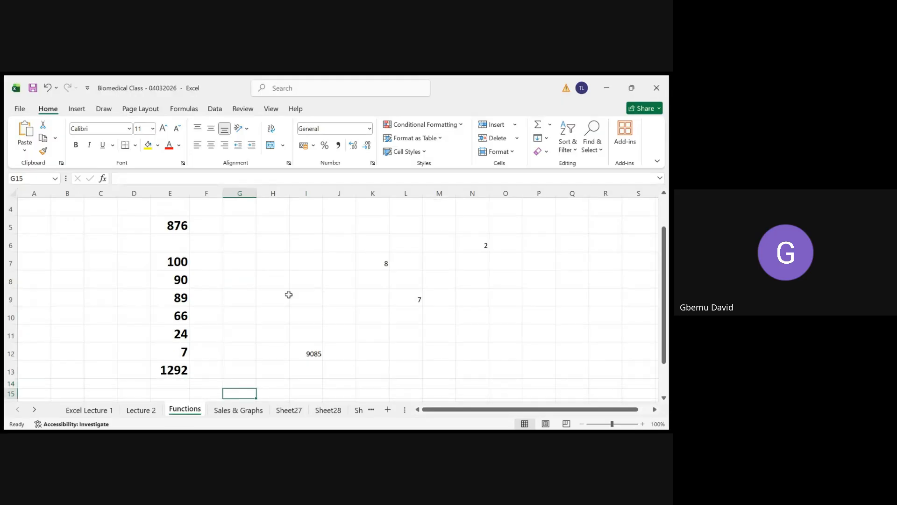
Review the AVERAGE, COUNT, COUNTBLANK, MIN and MAX formulas in cells E13, K7, N6, L9 and I12 of the Functions sheet
{"action": "left_click", "coordinate": [177, 368]}
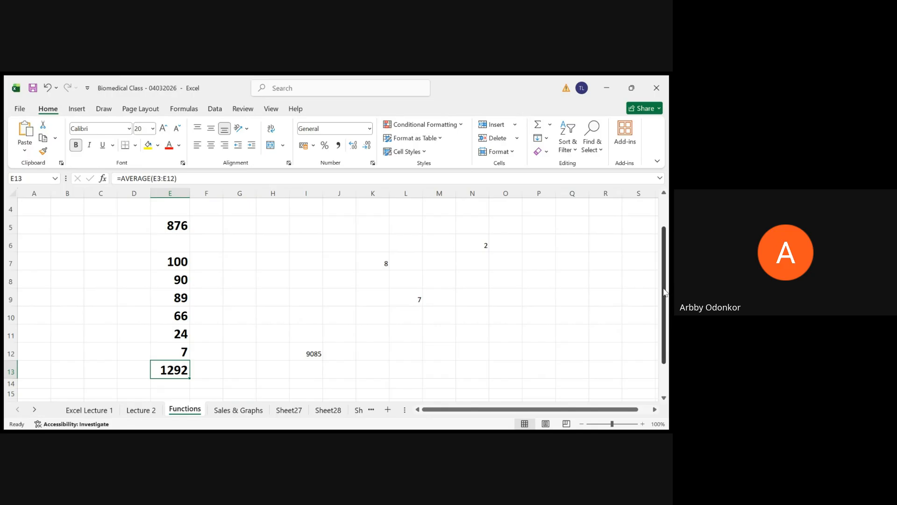
{"action": "left_click_drag", "start_coordinate": [664, 295], "coordinate": [663, 264]}
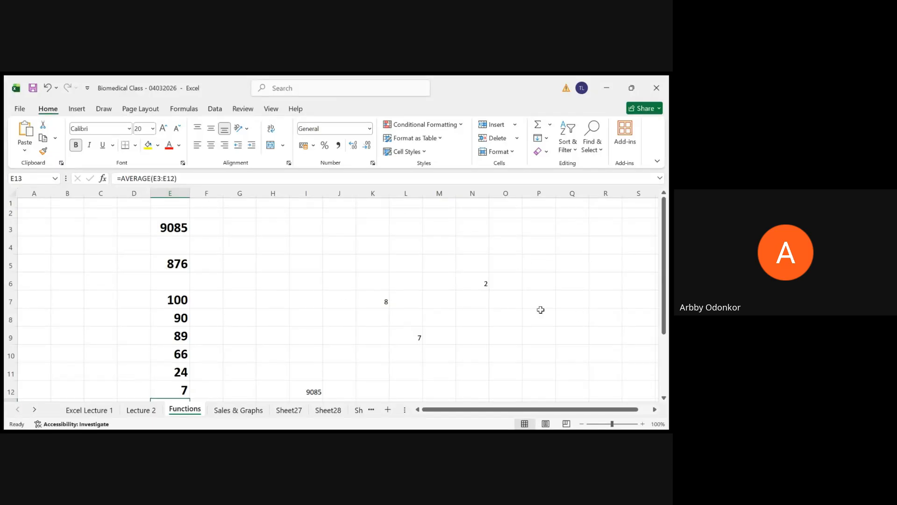
{"action": "left_click", "coordinate": [370, 304]}
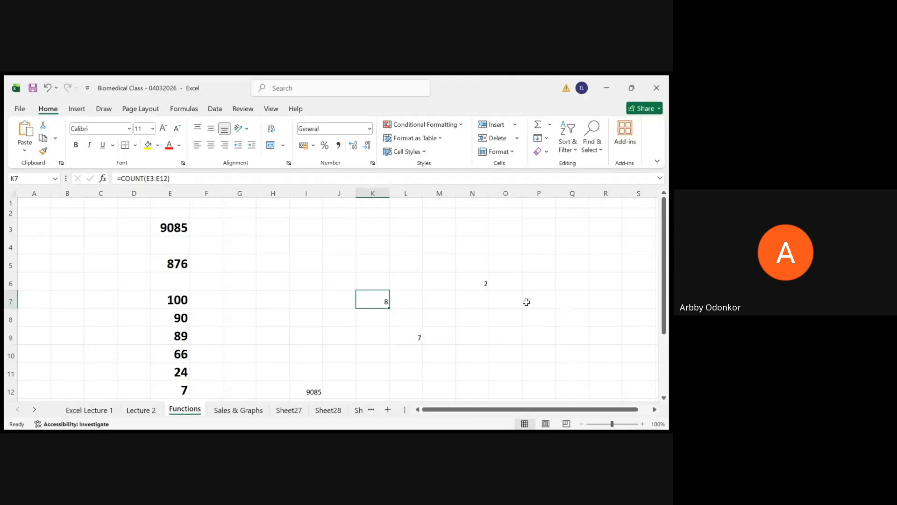
{"action": "left_click", "coordinate": [464, 283]}
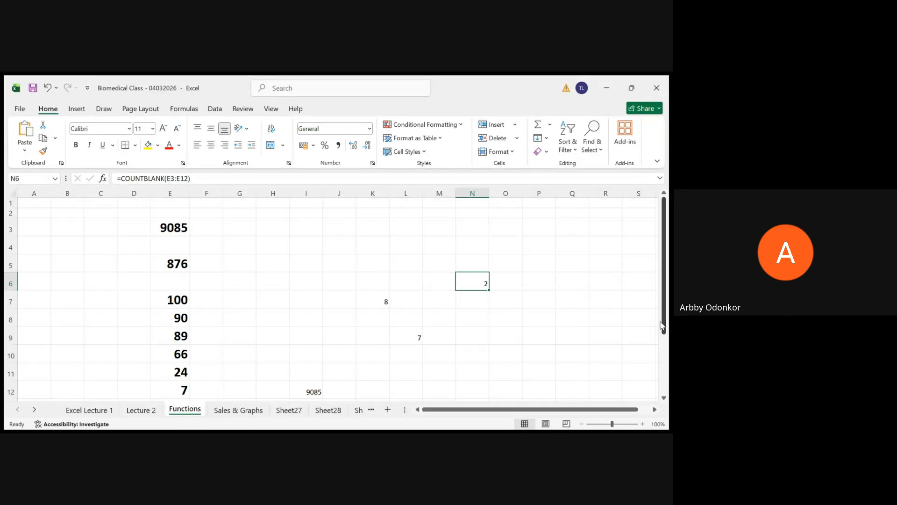
{"action": "scroll", "coordinate": [665, 322], "scroll_direction": "down", "scroll_amount": 2}
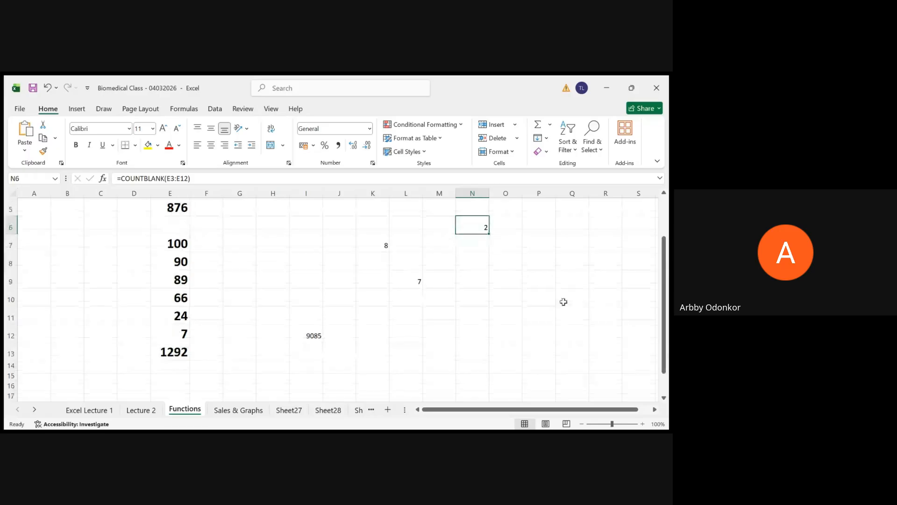
{"action": "left_click", "coordinate": [406, 283]}
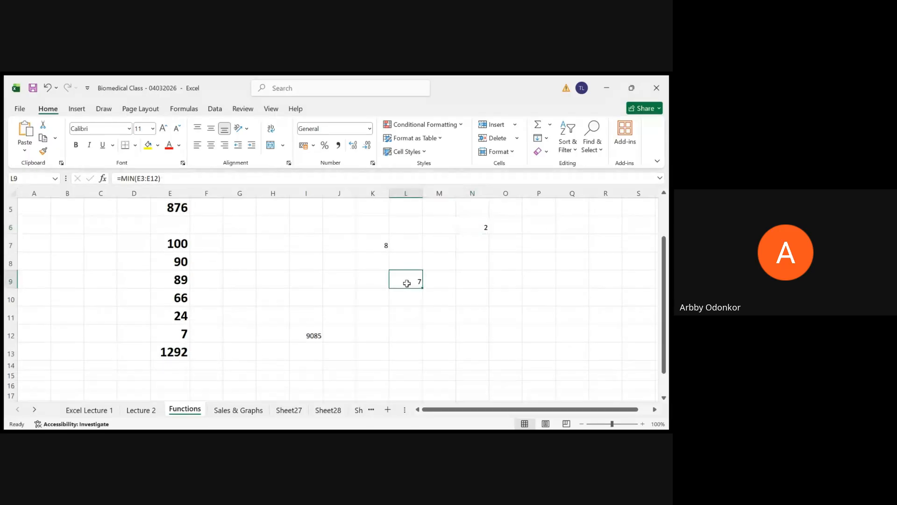
{"action": "left_click", "coordinate": [312, 335]}
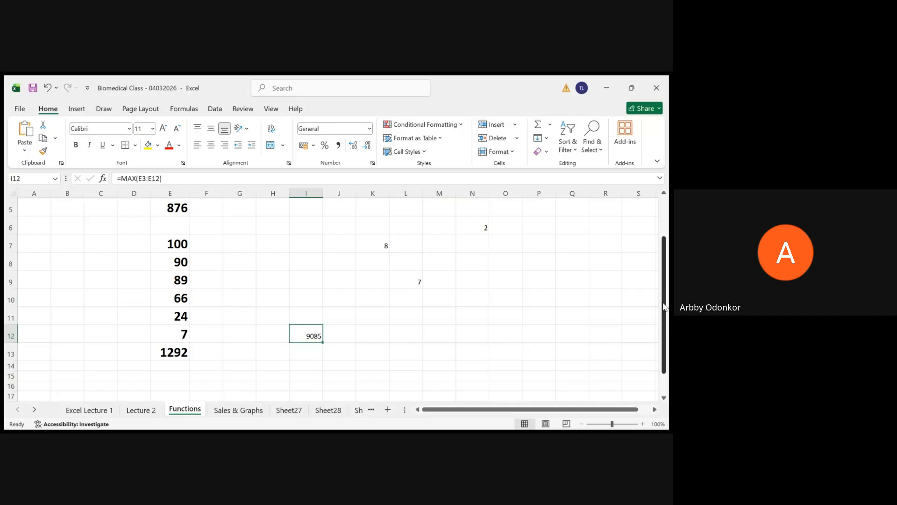
{"action": "left_click_drag", "start_coordinate": [665, 307], "coordinate": [658, 298]}
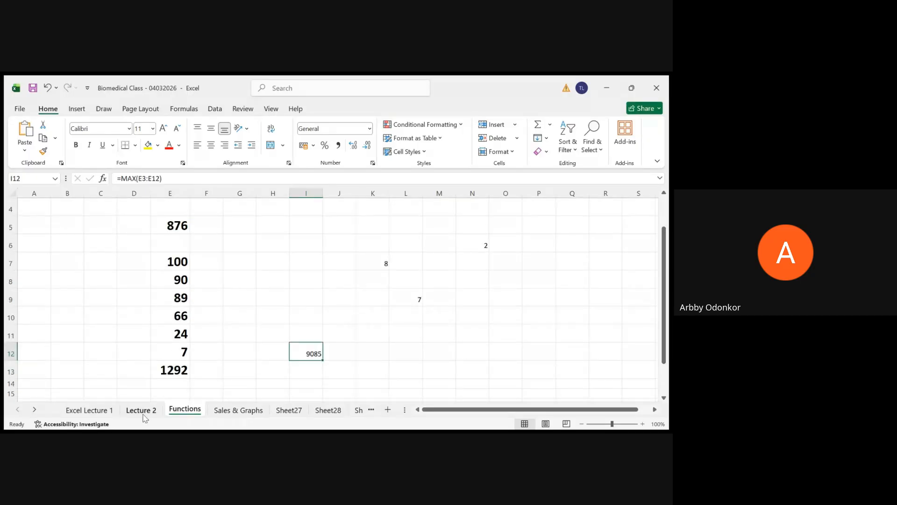
Inspect the arithmetic formulas in cells K5, K6 and K7 of the Lecture 2 sheet
{"action": "left_click", "coordinate": [140, 411]}
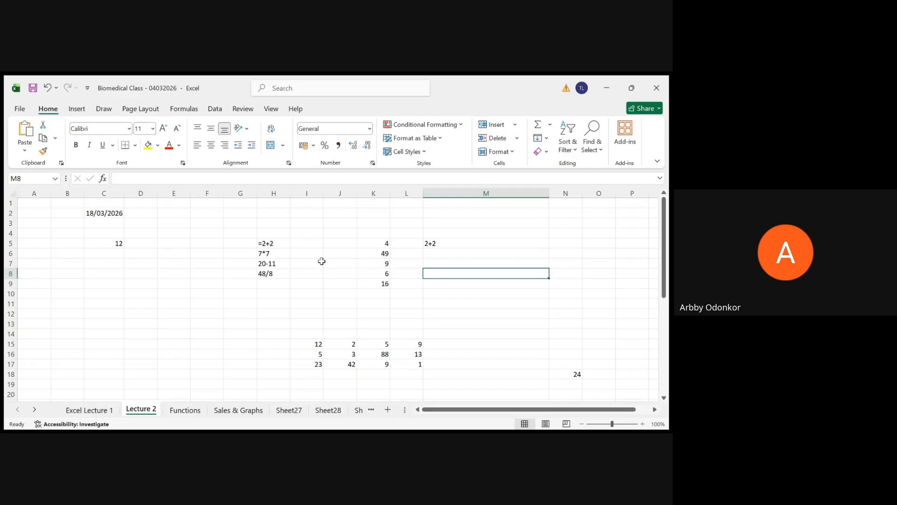
{"action": "left_click", "coordinate": [369, 245]}
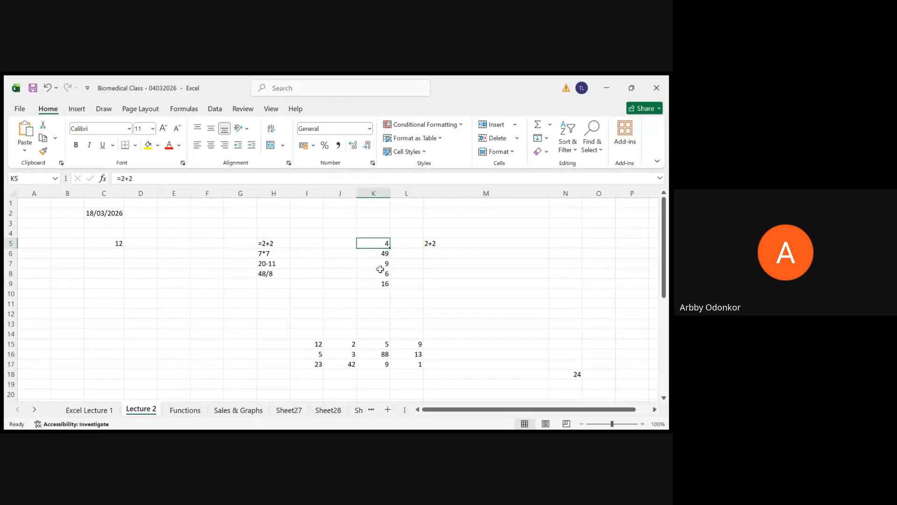
{"action": "left_click", "coordinate": [379, 253]}
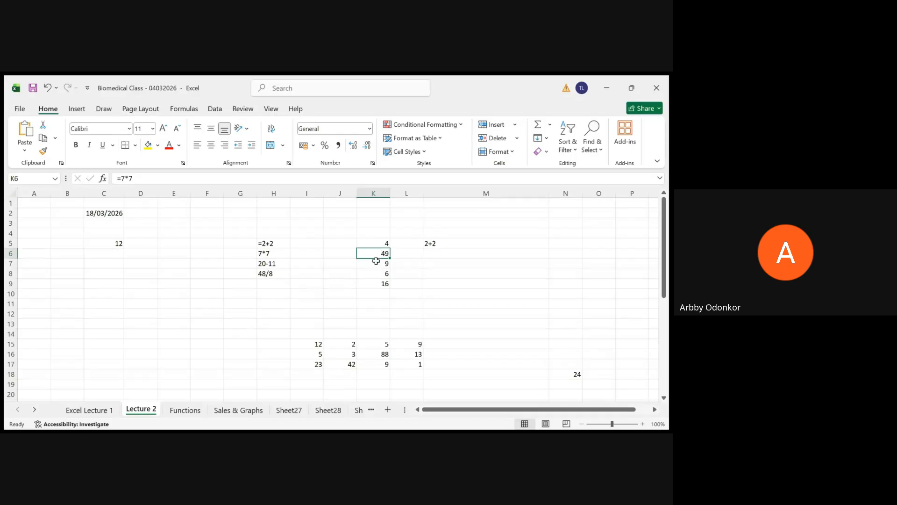
{"action": "left_click", "coordinate": [374, 266]}
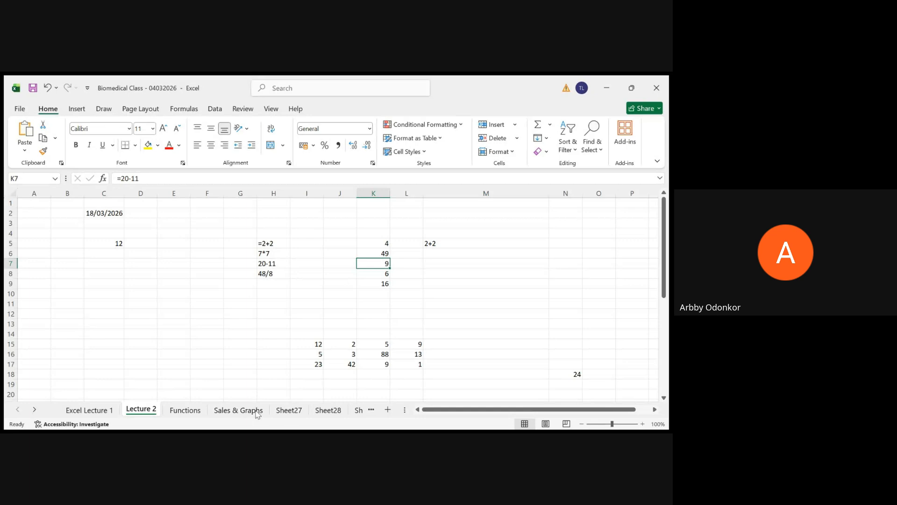
Look over the product sales table and the Sales line chart on the Sales & Graphs sheet
{"action": "left_click", "coordinate": [230, 415]}
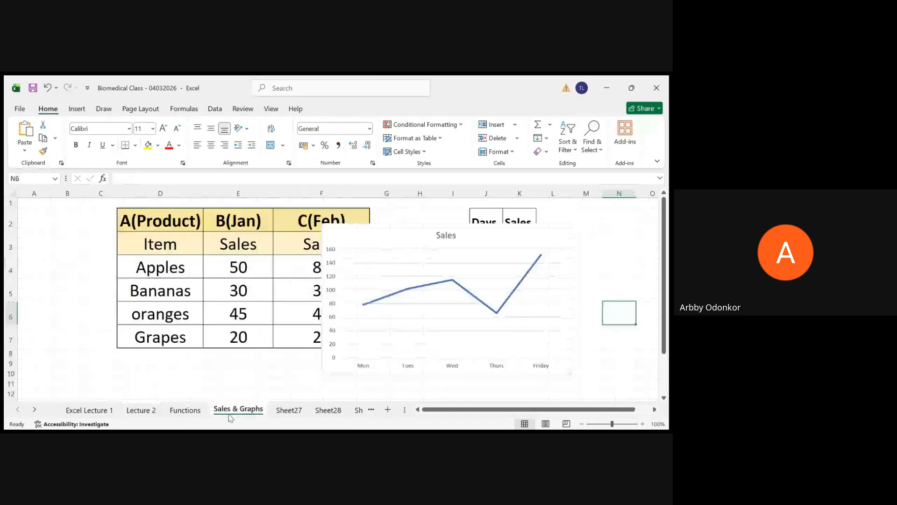
{"action": "left_click", "coordinate": [420, 312]}
{"action": "left_click", "coordinate": [244, 288]}
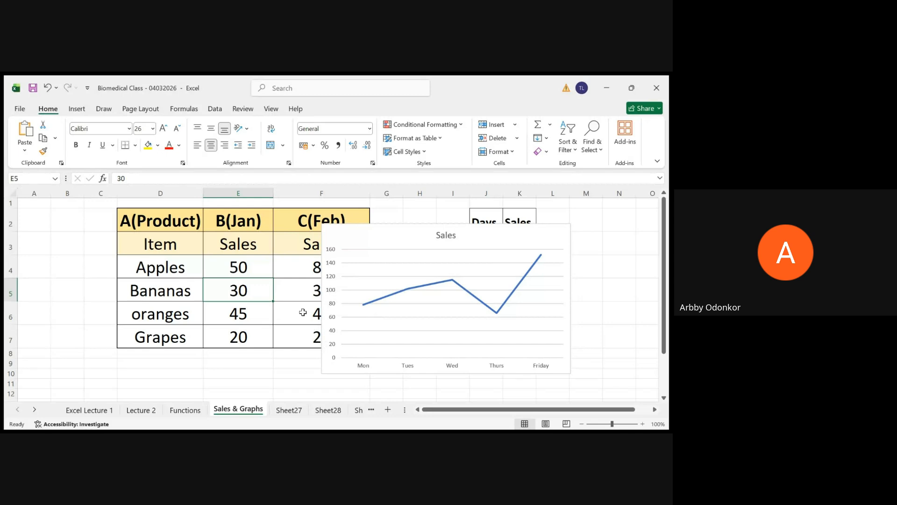
Enter the question "1. calculate total savings" in cell B10 of Sheet27, below the customer deposit table
{"action": "left_click", "coordinate": [294, 411]}
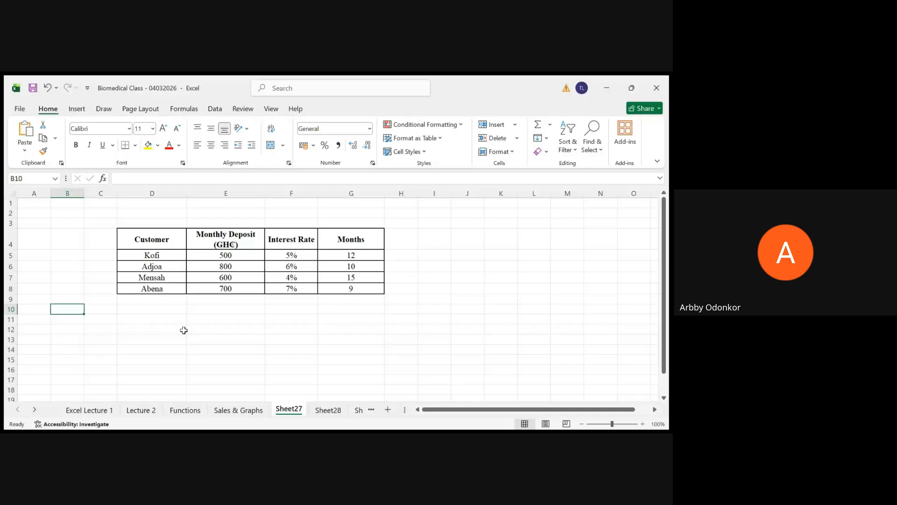
{"action": "type", "text": "1."}
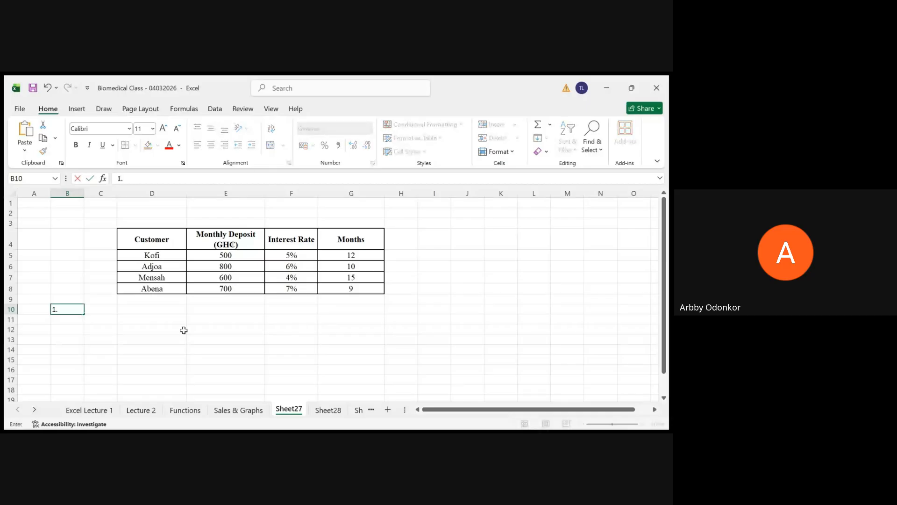
{"action": "type", "text": " calculate savi"}
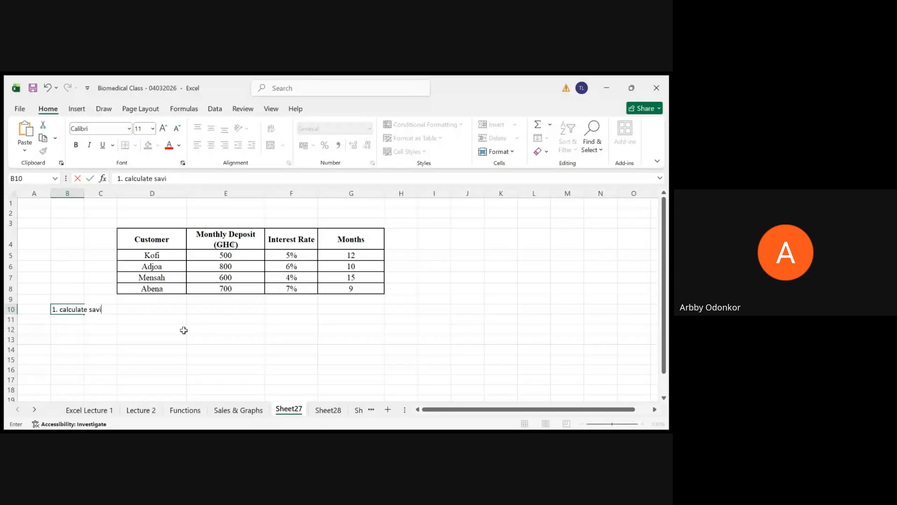
{"action": "type", "text": "ngs"}
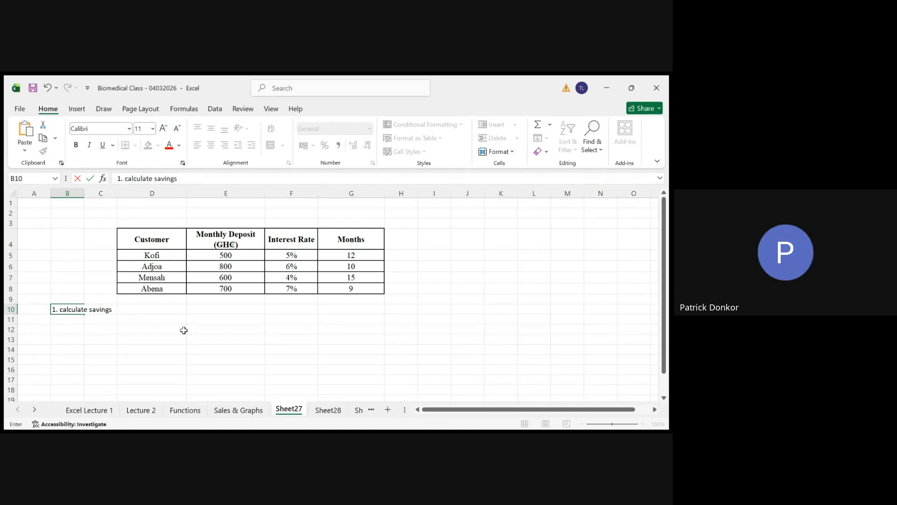
{"action": "left_click", "coordinate": [91, 310]}
{"action": "type", "text": "total"}
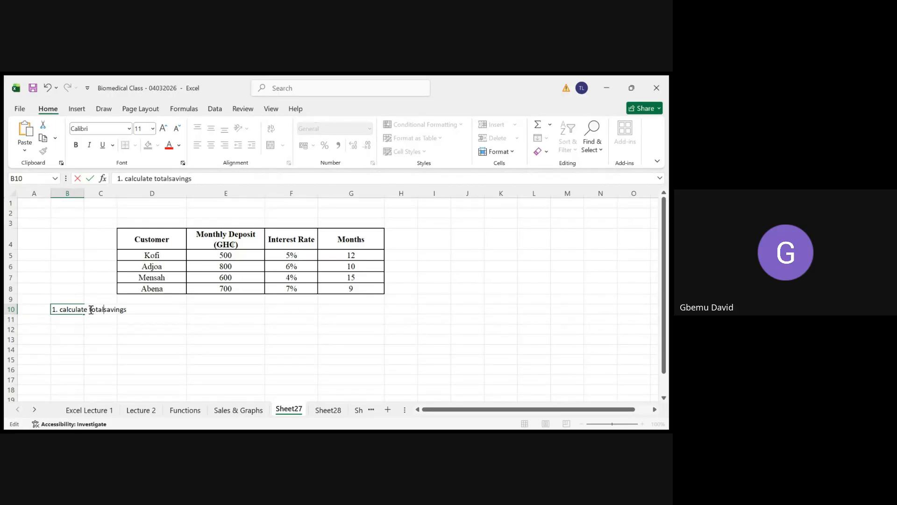
{"action": "left_click", "coordinate": [98, 347]}
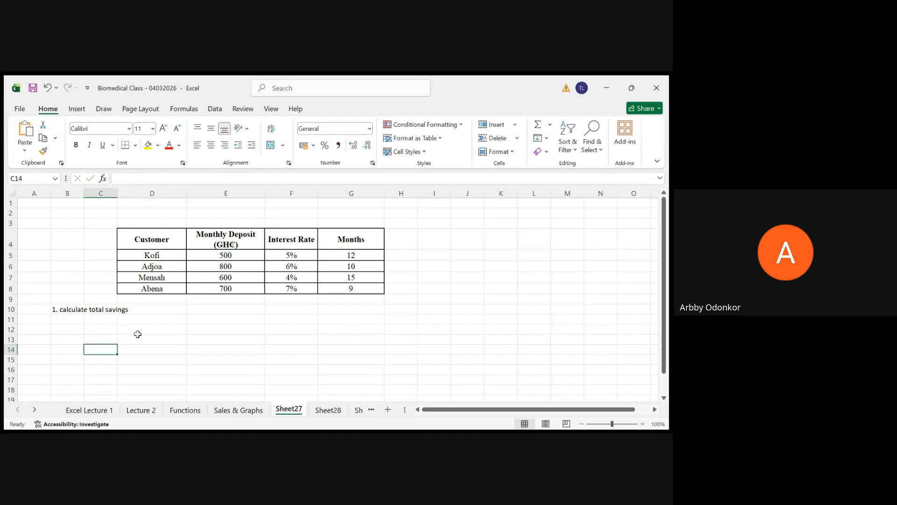
Calculate the first customer's total savings in C12 by multiplying monthly deposit by months with =E5*G5
{"action": "left_click", "coordinate": [89, 327]}
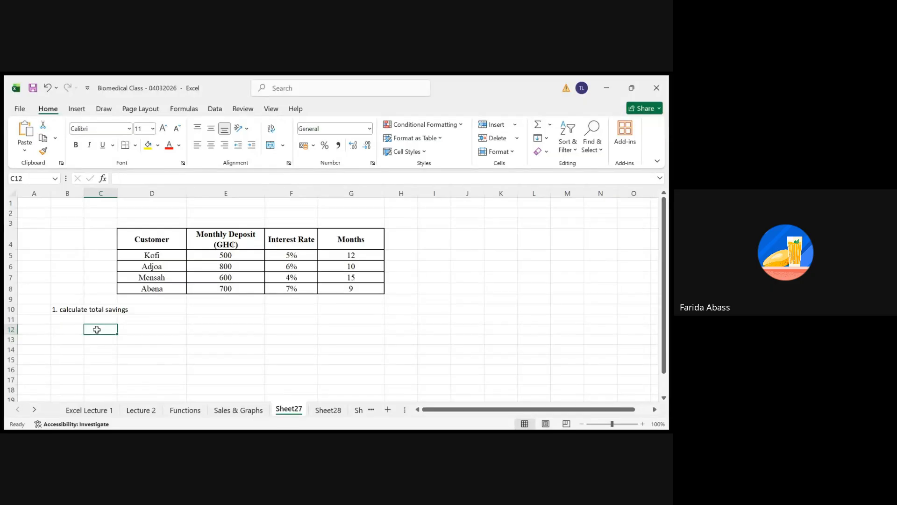
{"action": "type", "text": "="}
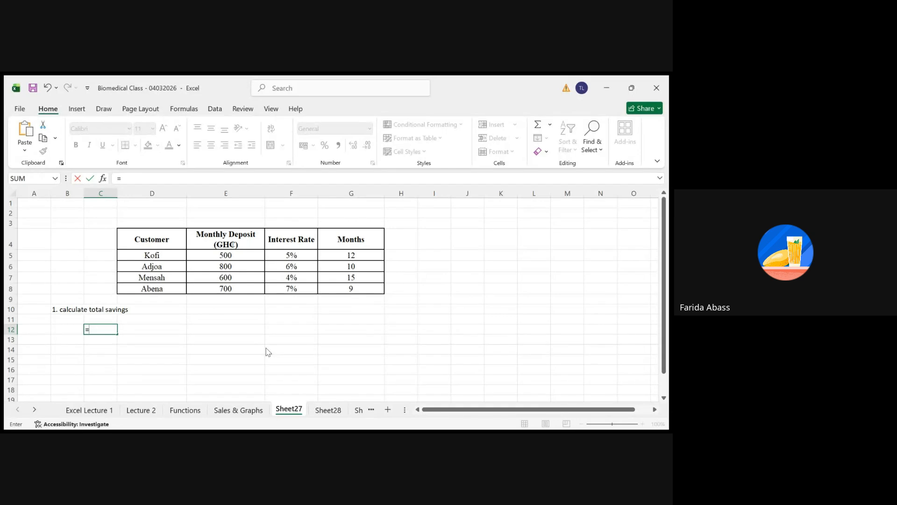
{"action": "left_click", "coordinate": [108, 333]}
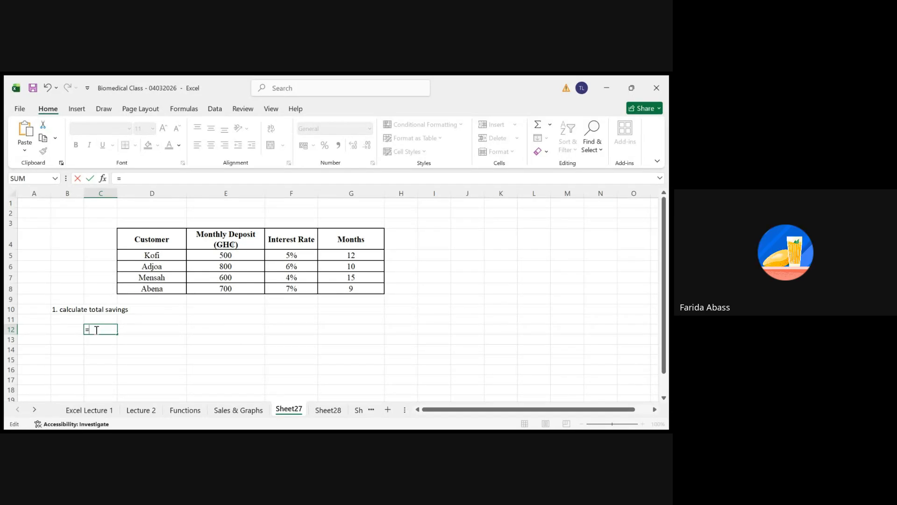
{"action": "left_click", "coordinate": [224, 255]}
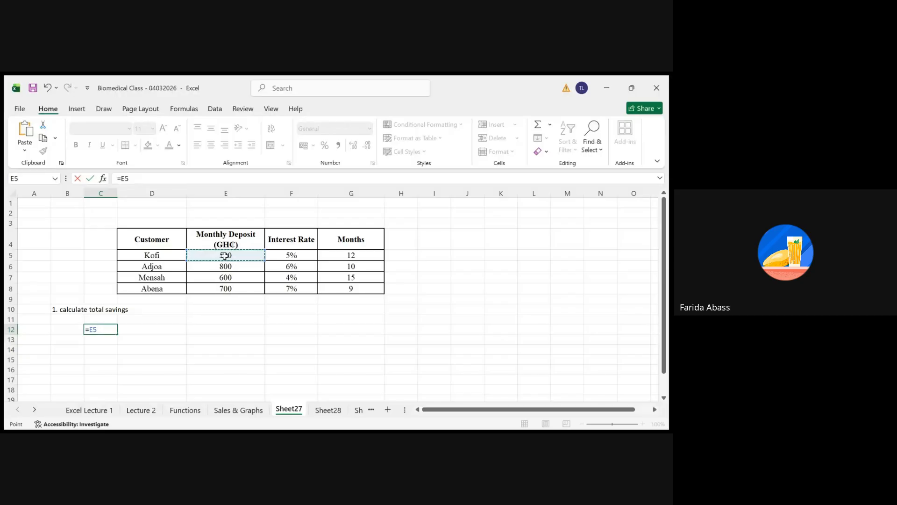
{"action": "type", "text": "*"}
{"action": "left_click", "coordinate": [350, 256]}
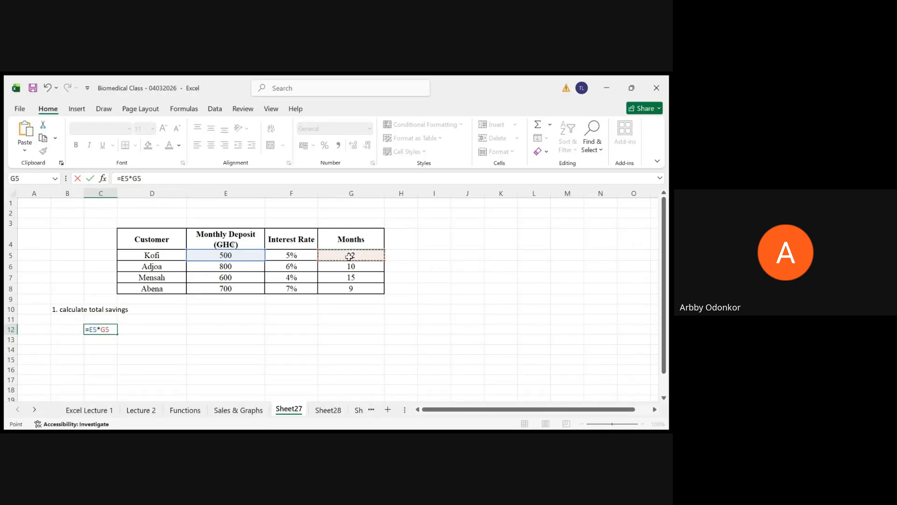
{"action": "key", "text": "Return"}
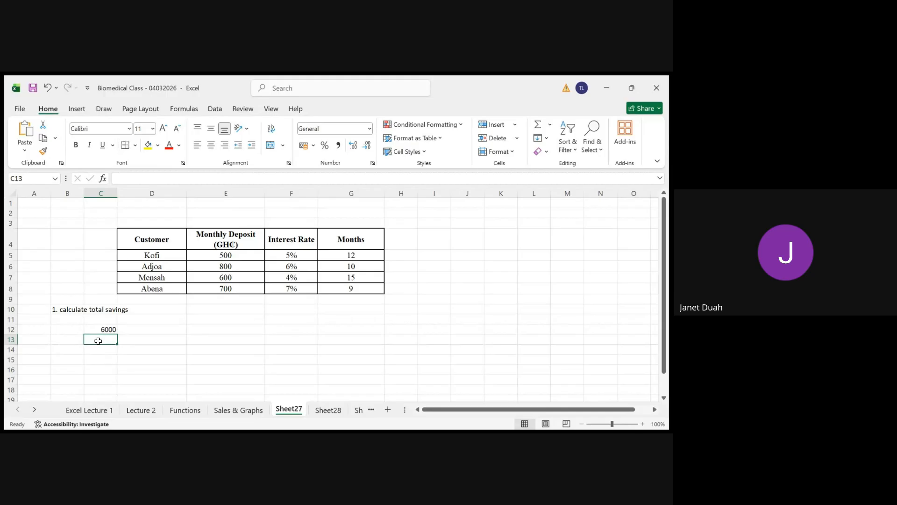
Calculate the second customer's total savings in C13 with the formula =E6*G6
{"action": "type", "text": "="}
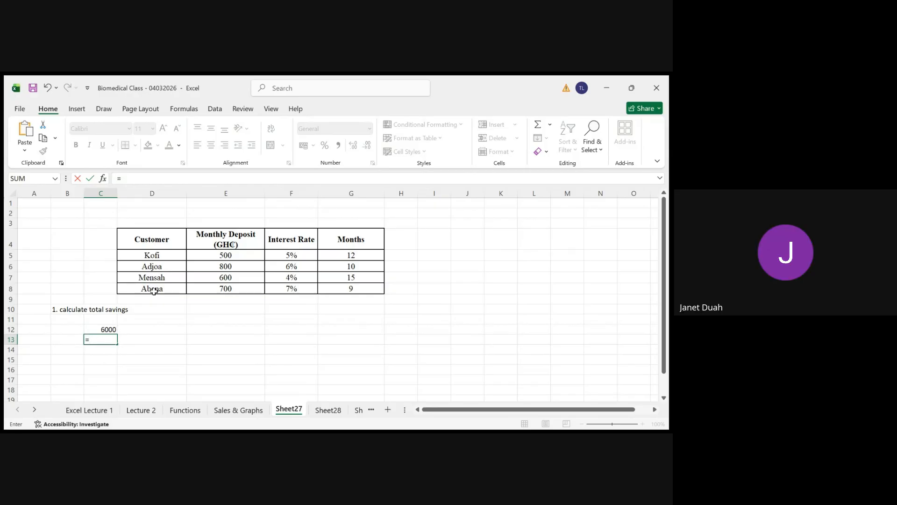
{"action": "left_click", "coordinate": [228, 266]}
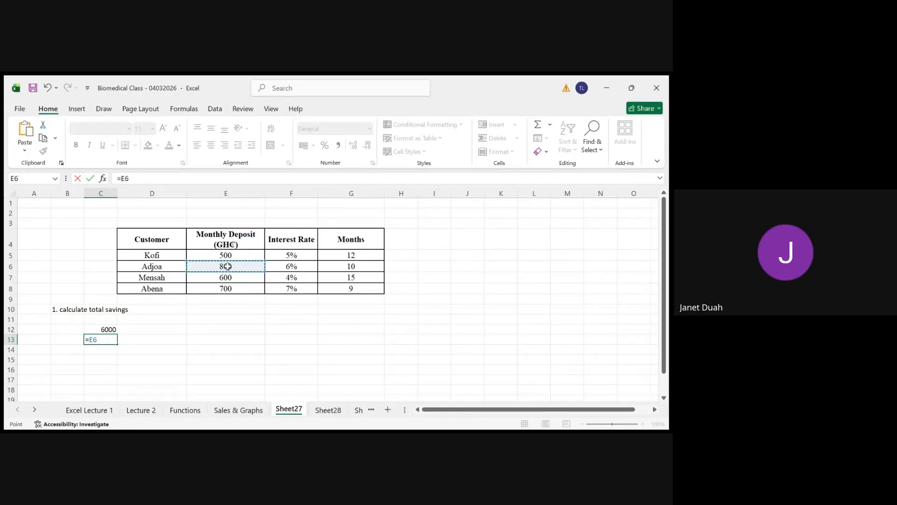
{"action": "type", "text": "*"}
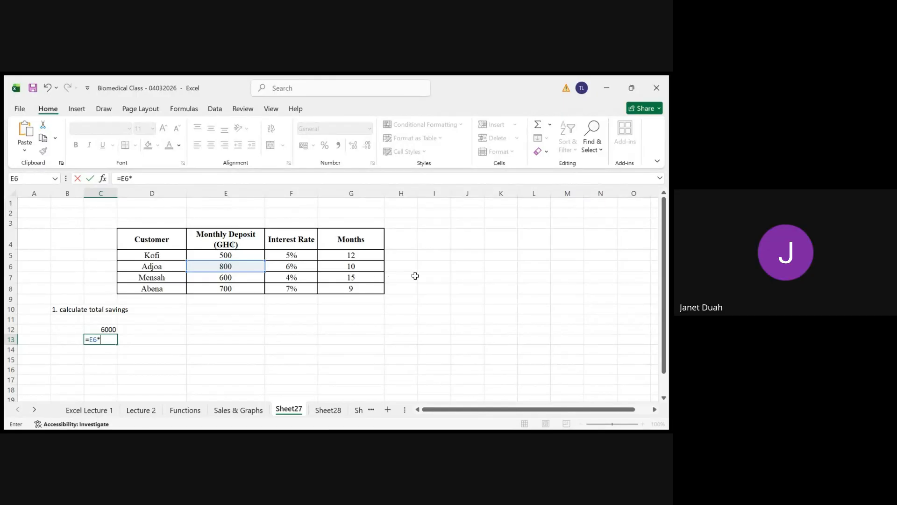
{"action": "left_click", "coordinate": [343, 266]}
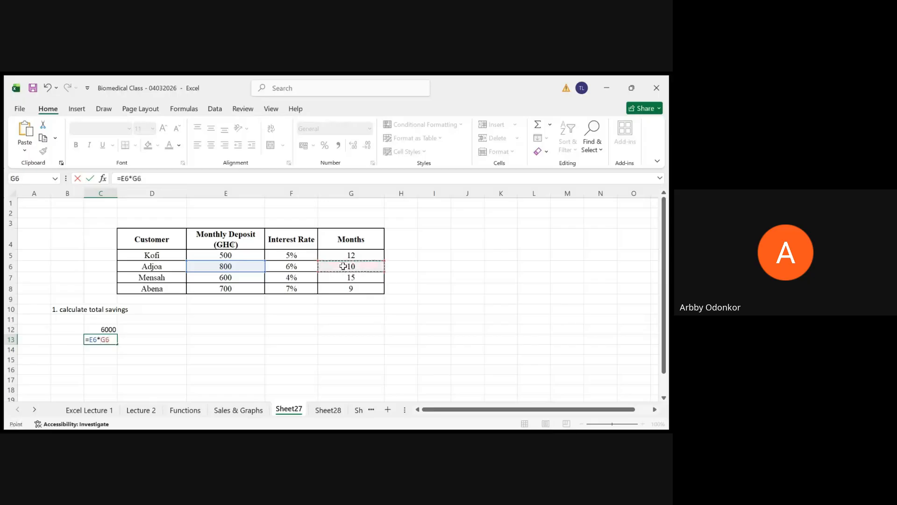
{"action": "key", "text": "Return"}
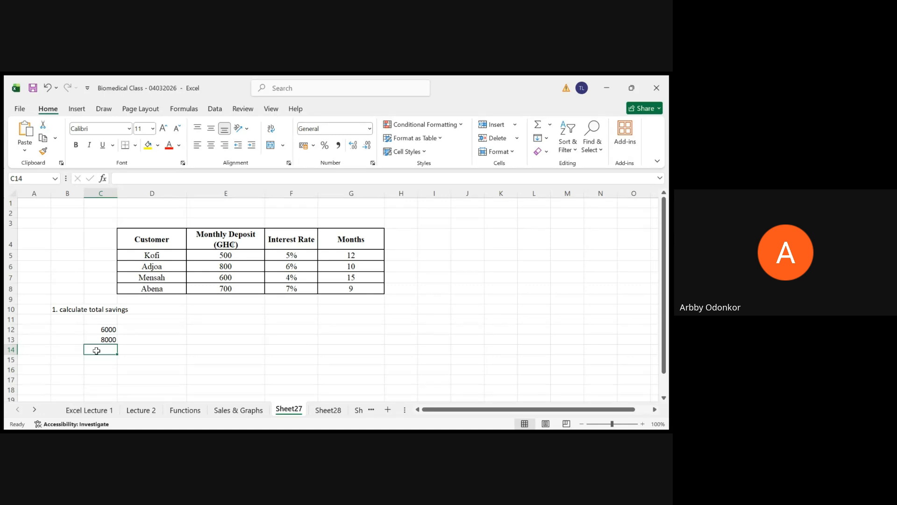
Calculate the third customer's total savings in C14 with the formula =E7*G7
{"action": "type", "text": "="}
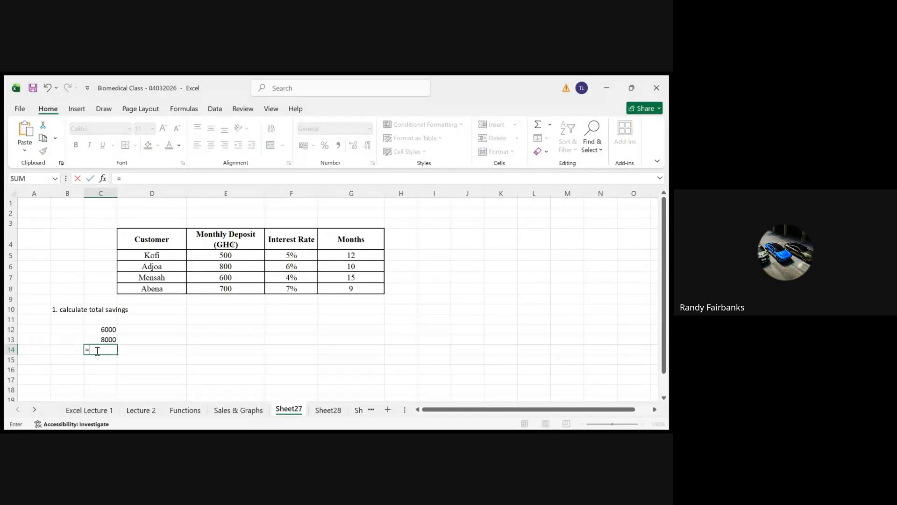
{"action": "left_click", "coordinate": [219, 280]}
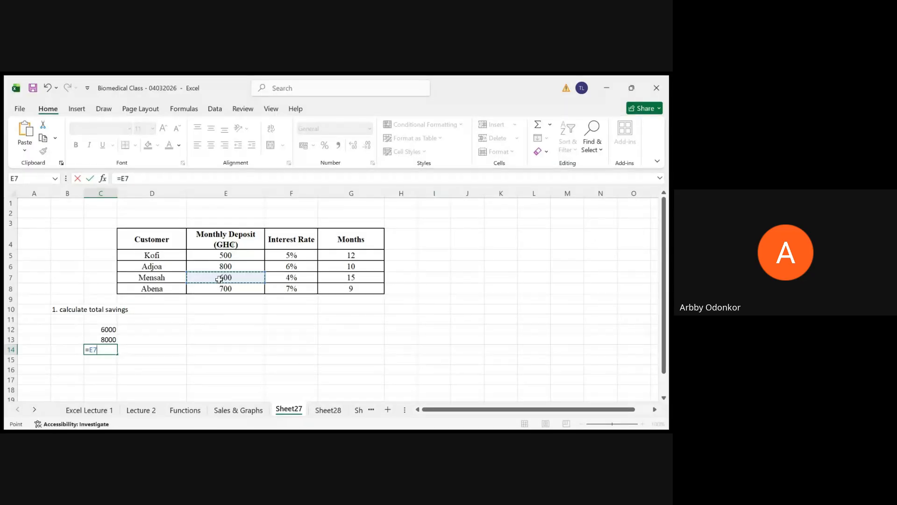
{"action": "type", "text": "*"}
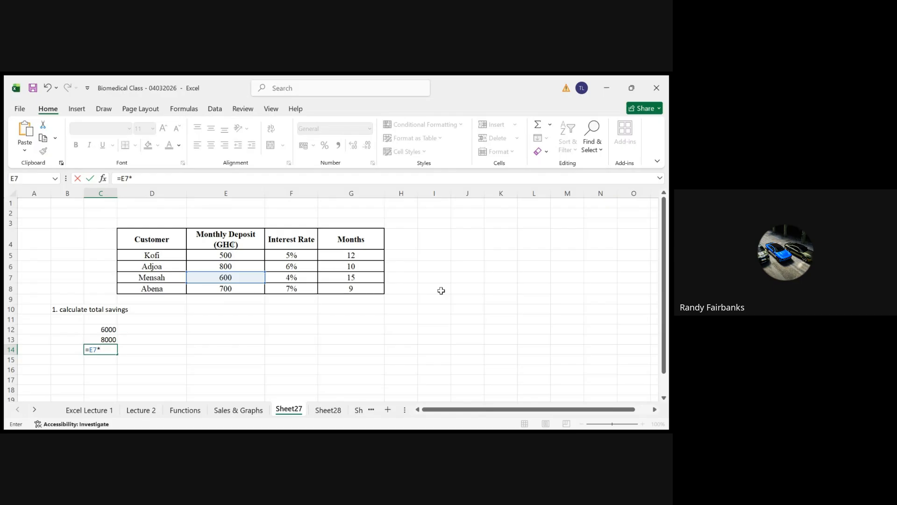
{"action": "left_click", "coordinate": [348, 278]}
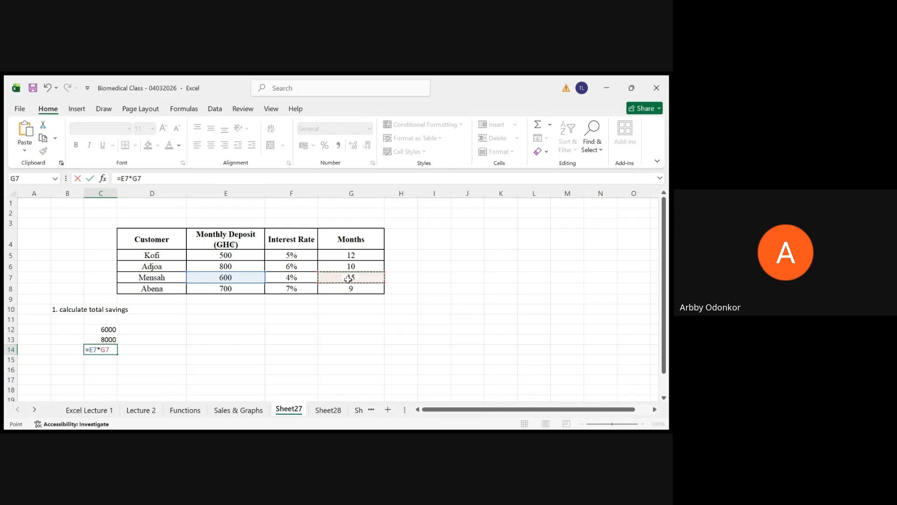
{"action": "key", "text": "Return"}
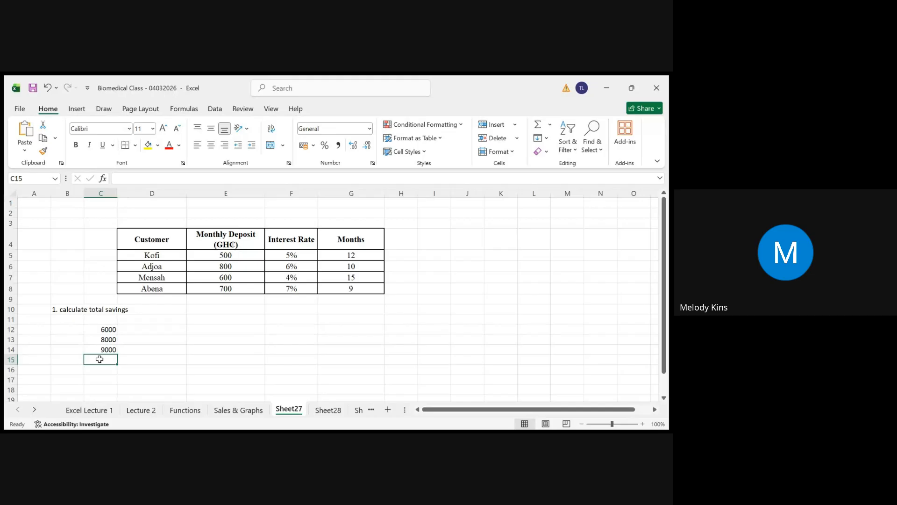
Calculate the fourth customer's total savings in C15 with the formula =E8*G8
{"action": "type", "text": "="}
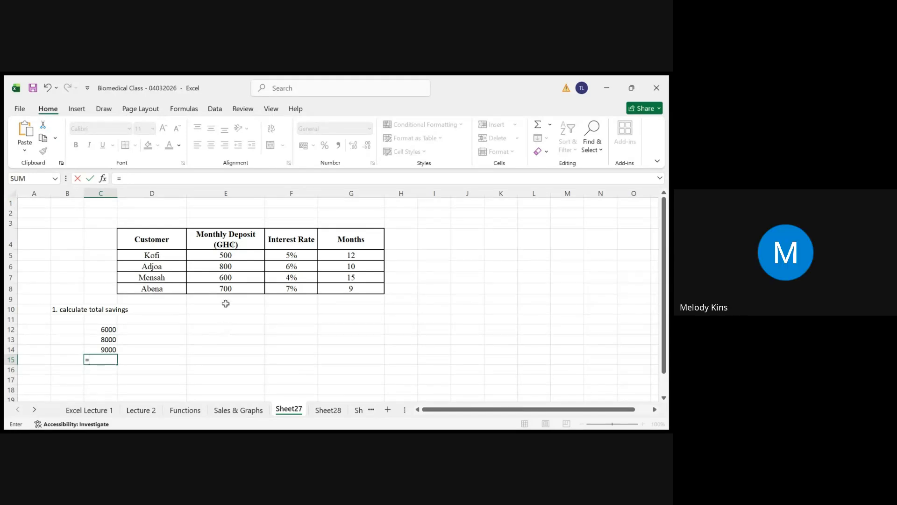
{"action": "left_click", "coordinate": [224, 288]}
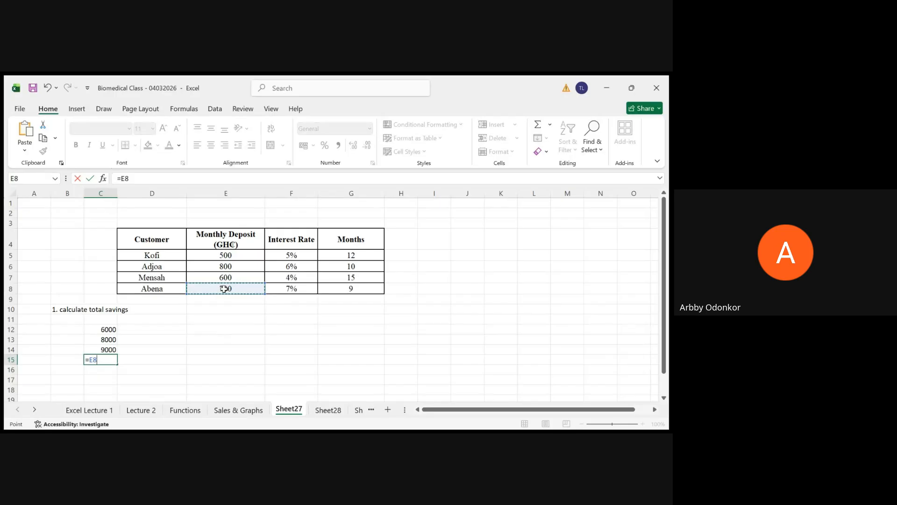
{"action": "type", "text": "*"}
{"action": "left_click", "coordinate": [348, 290]}
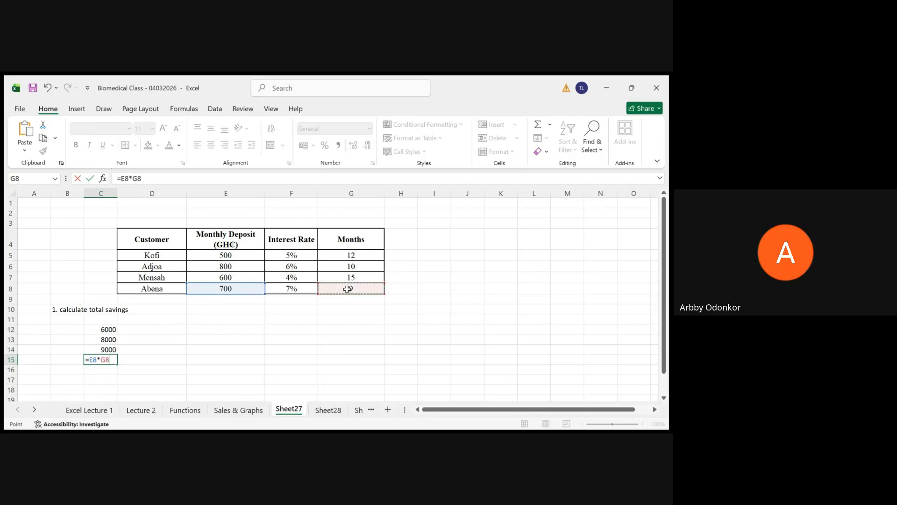
{"action": "key", "text": "Return"}
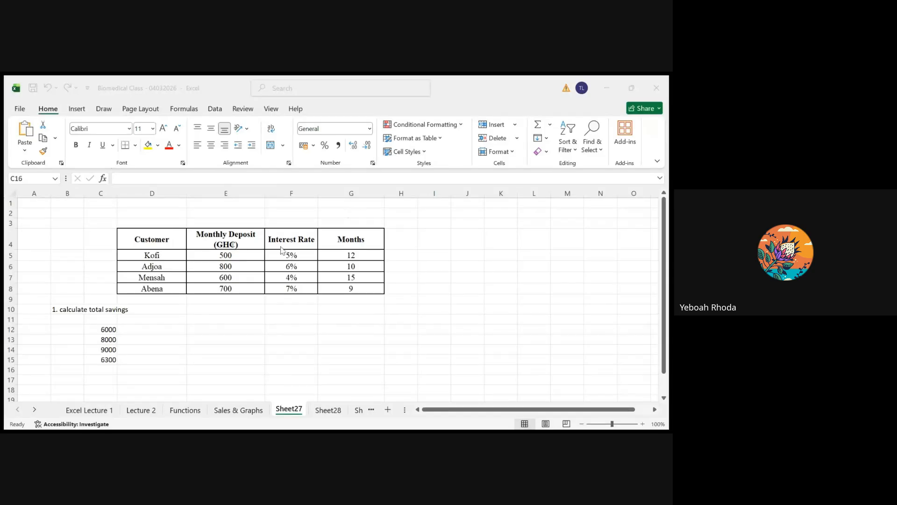
Add up the four customers' savings in C16 with the formula =SUM(C12:C15)
{"action": "left_click", "coordinate": [91, 369]}
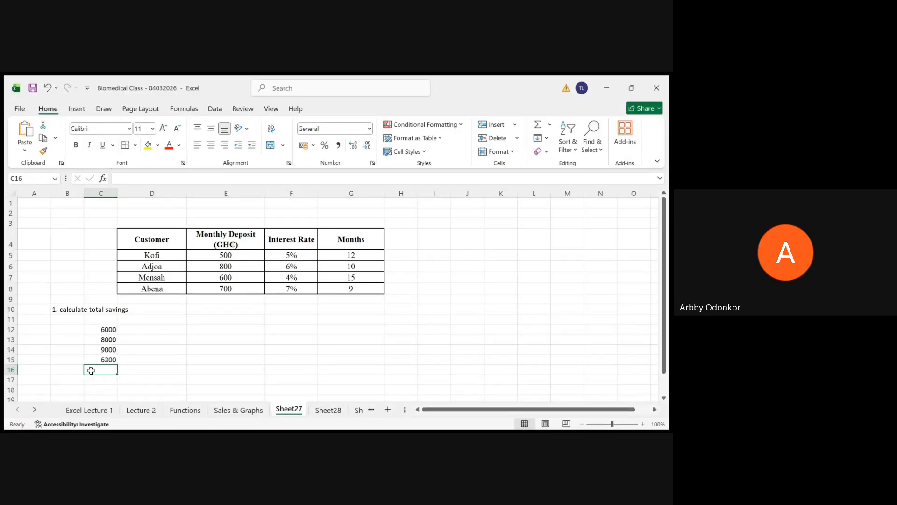
{"action": "type", "text": "=su"}
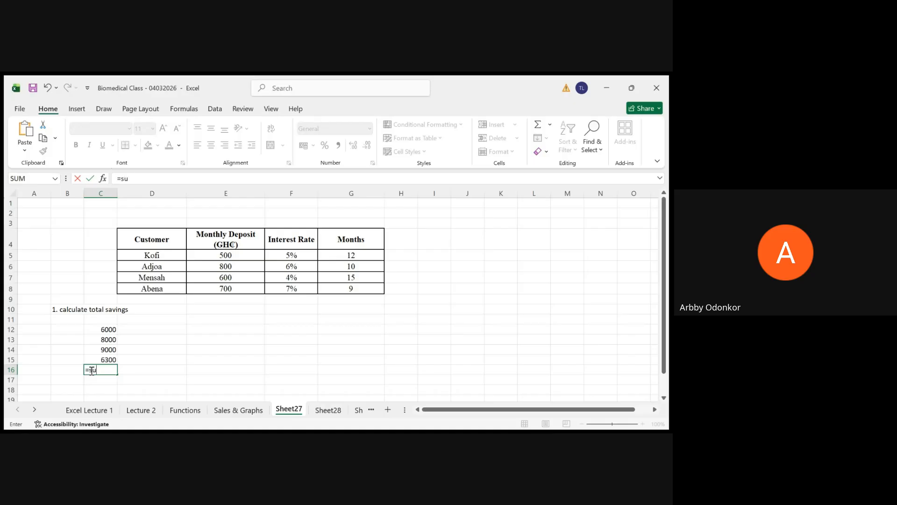
{"action": "type", "text": "m"}
{"action": "key", "text": "Tab"}
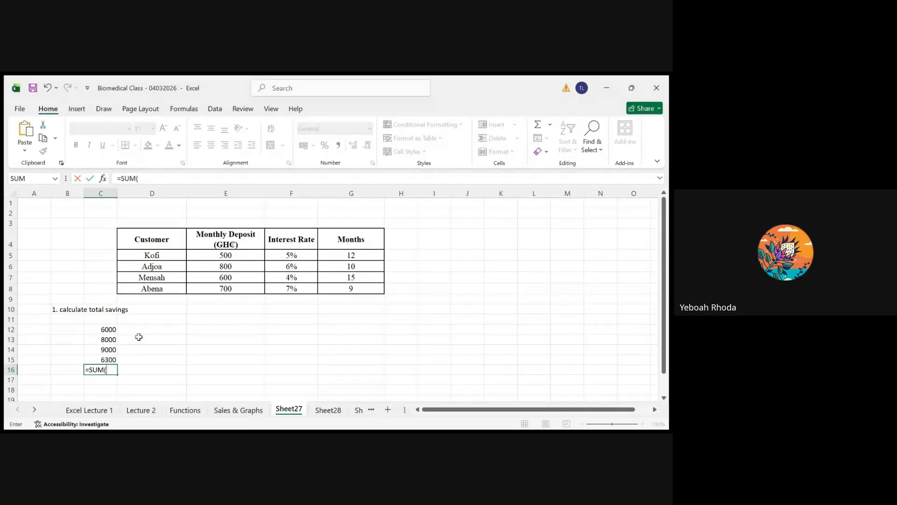
{"action": "left_click", "coordinate": [104, 329]}
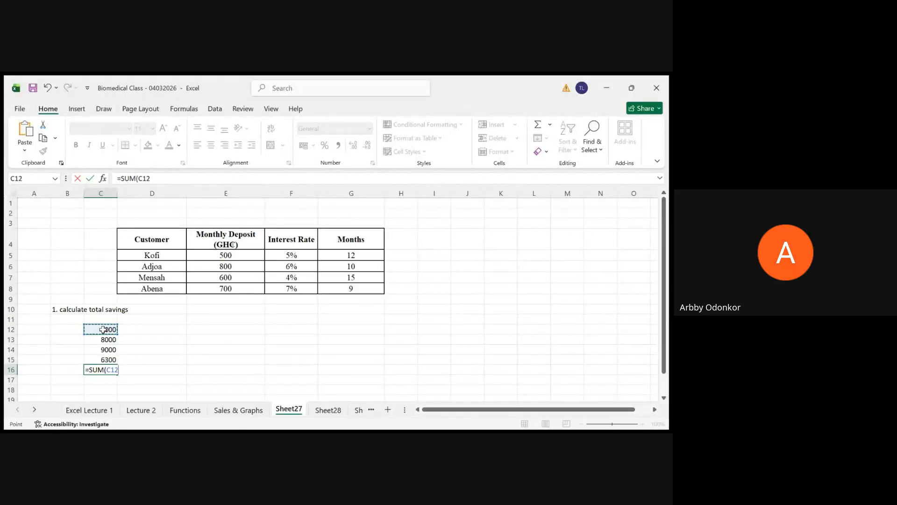
{"action": "left_click_drag", "start_coordinate": [103, 330], "coordinate": [101, 359]}
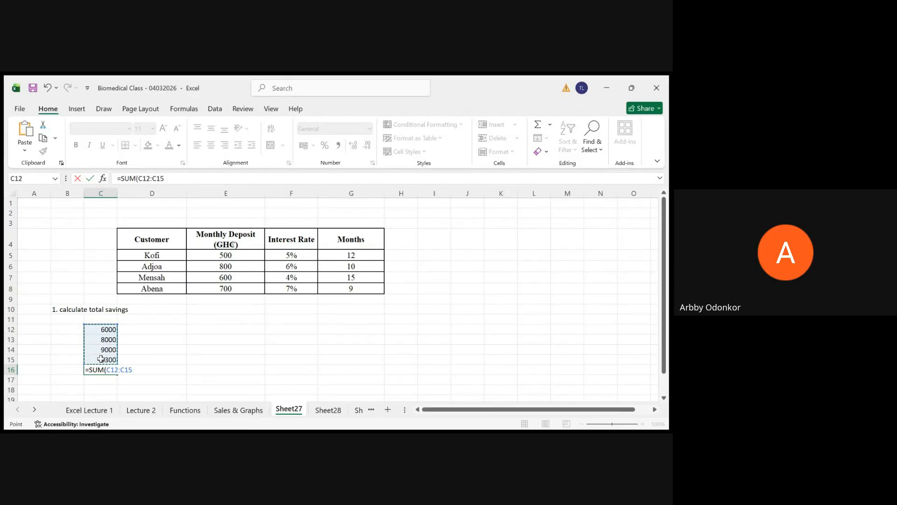
{"action": "key", "text": "Return"}
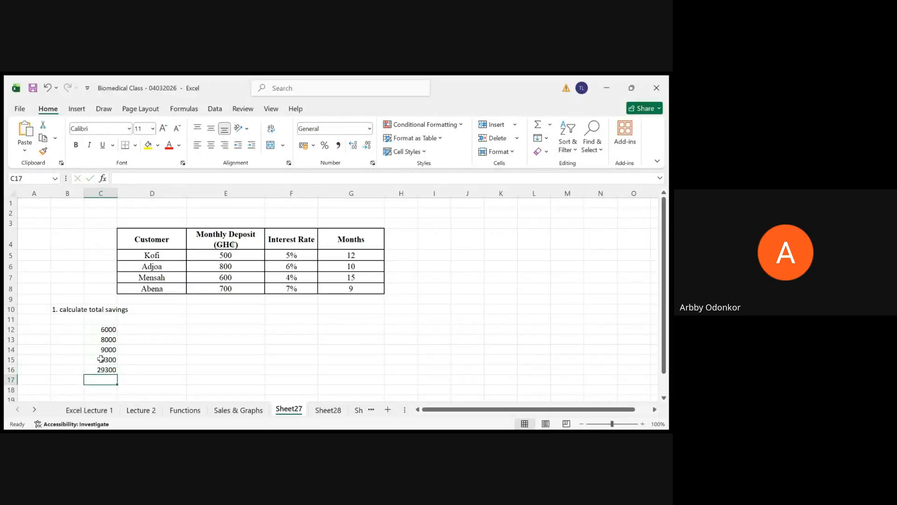
Make the overall savings total in C16 bold
{"action": "left_click", "coordinate": [106, 371]}
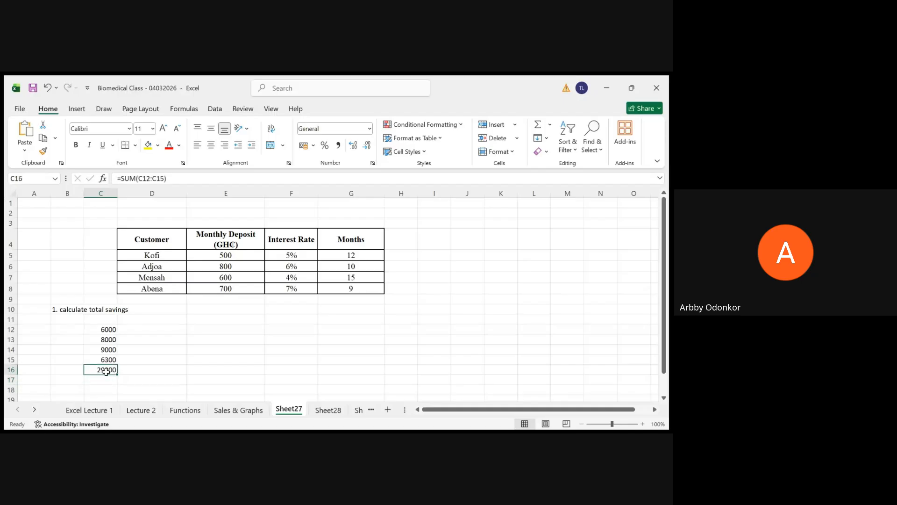
{"action": "left_click", "coordinate": [74, 144]}
{"action": "left_click", "coordinate": [267, 357]}
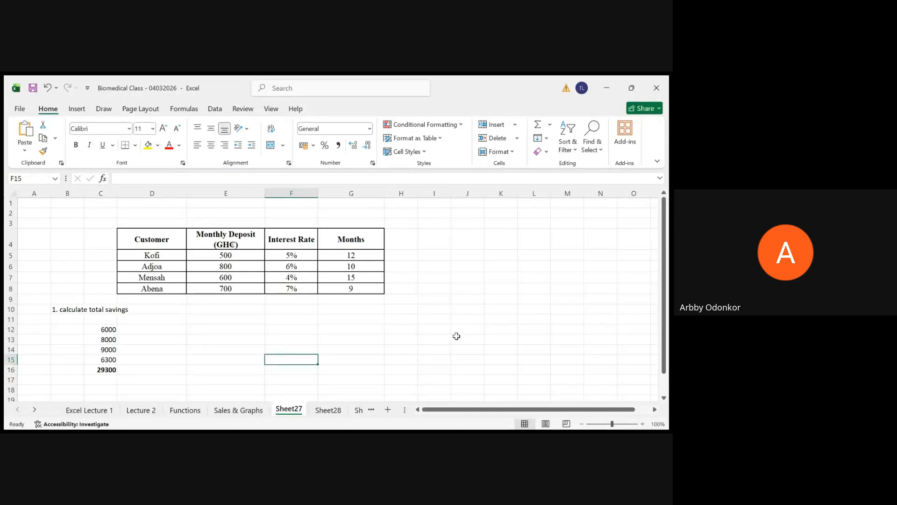
{"action": "left_click", "coordinate": [456, 336]}
{"action": "key", "text": "Down"}
{"action": "key", "text": "Down"}
{"action": "key", "text": "Down"}
{"action": "key", "text": "Down"}
{"action": "key", "text": "Down"}
{"action": "key", "text": "Down"}
{"action": "key", "text": "Down"}
{"action": "key", "text": "Down"}
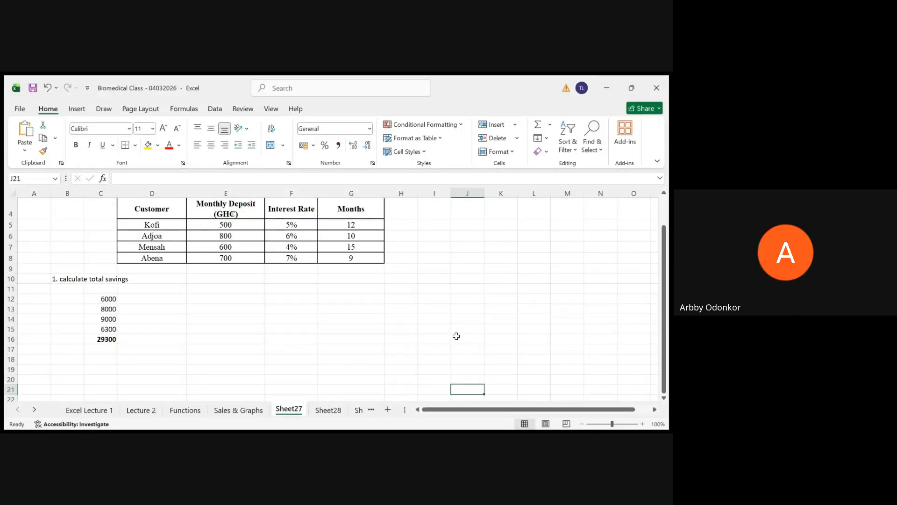
{"action": "key", "text": "Up"}
{"action": "key", "text": "Up"}
{"action": "key", "text": "Up"}
{"action": "key", "text": "Up"}
{"action": "key", "text": "Up"}
{"action": "key", "text": "Up"}
{"action": "key", "text": "Up"}
{"action": "key", "text": "Up"}
{"action": "key", "text": "Up"}
{"action": "key", "text": "Up"}
{"action": "key", "text": "Up"}
{"action": "key", "text": "Up"}
{"action": "key", "text": "Up"}
{"action": "key", "text": "Up"}
{"action": "key", "text": "Up"}
{"action": "key", "text": "Up"}
{"action": "key", "text": "Up"}
{"action": "key", "text": "Up"}
{"action": "key", "text": "Up"}
{"action": "key", "text": "Up"}
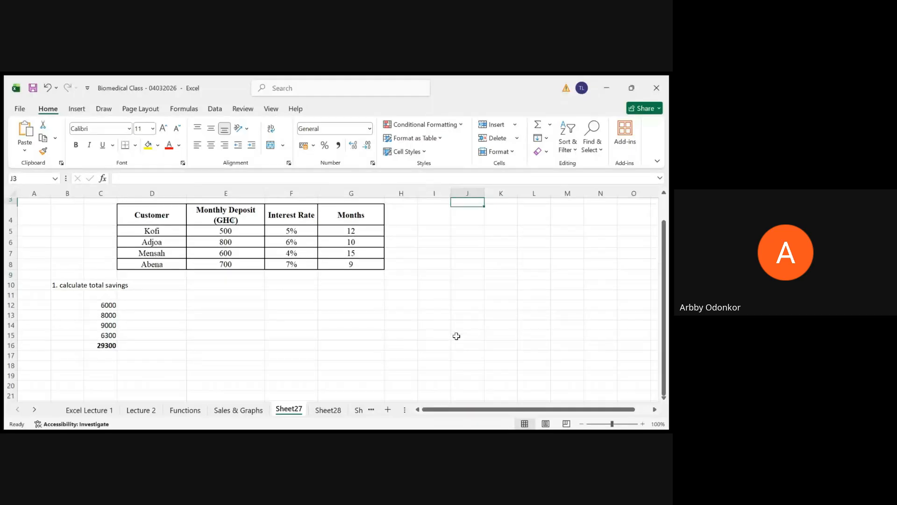
{"action": "key", "text": "Down"}
{"action": "key", "text": "Down"}
{"action": "key", "text": "Down"}
{"action": "key", "text": "Down"}
{"action": "key", "text": "Down"}
{"action": "key", "text": "Down"}
{"action": "key", "text": "Down"}
{"action": "key", "text": "Down"}
{"action": "key", "text": "Down"}
{"action": "key", "text": "Down"}
{"action": "key", "text": "Down"}
{"action": "key", "text": "Down"}
{"action": "key", "text": "Down"}
{"action": "key", "text": "Down"}
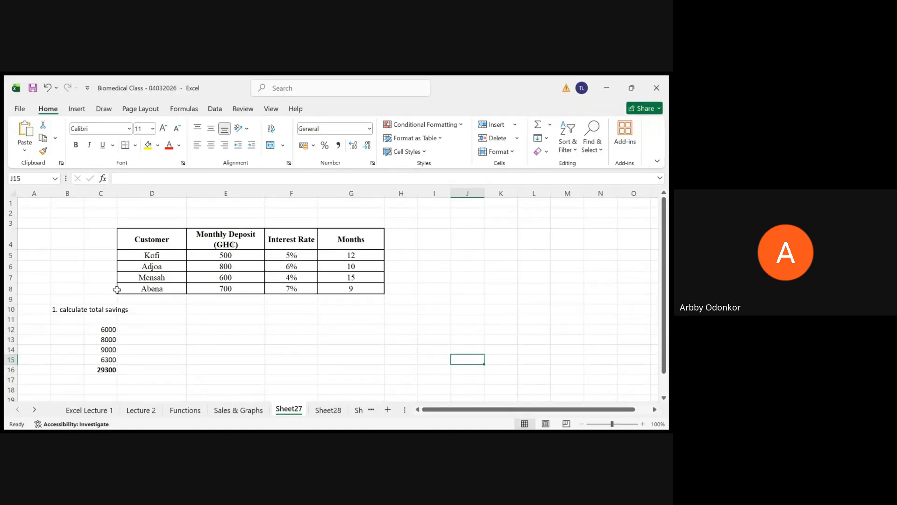
{"action": "left_click", "coordinate": [104, 330]}
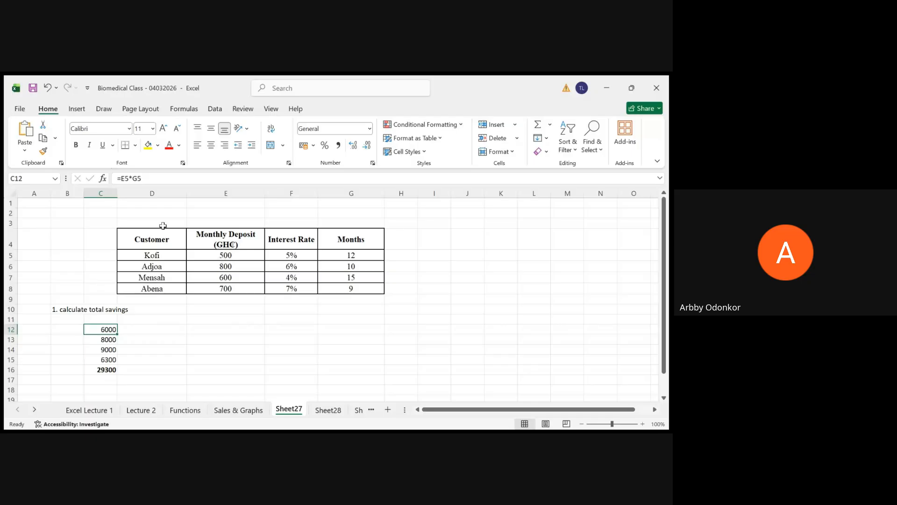
Enter the question "2, Find the interest earned using the total savings and intereate rate" in cell B18, below the savings total
{"action": "left_click", "coordinate": [73, 309]}
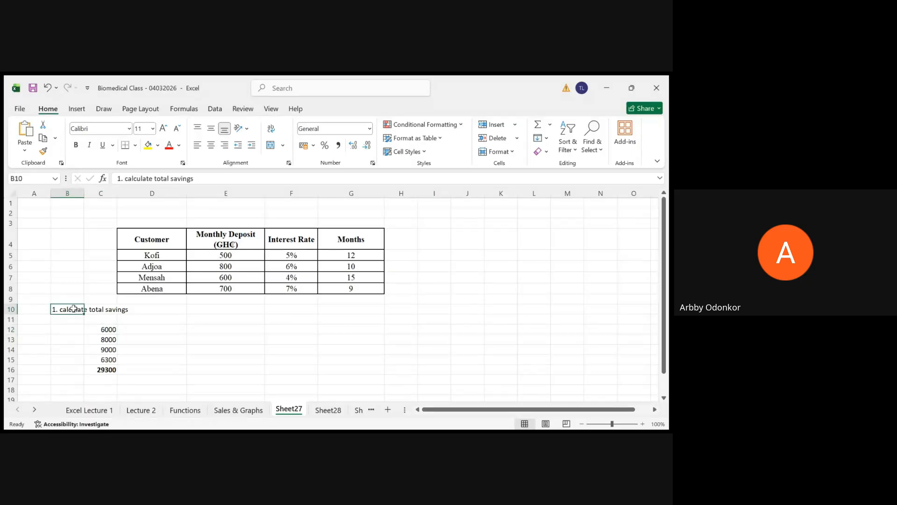
{"action": "key", "text": "Down"}
{"action": "key", "text": "Down"}
{"action": "key", "text": "Down"}
{"action": "key", "text": "Down"}
{"action": "key", "text": "Down"}
{"action": "key", "text": "Down"}
{"action": "key", "text": "Down"}
{"action": "key", "text": "Down"}
{"action": "key", "text": "Down"}
{"action": "key", "text": "Down"}
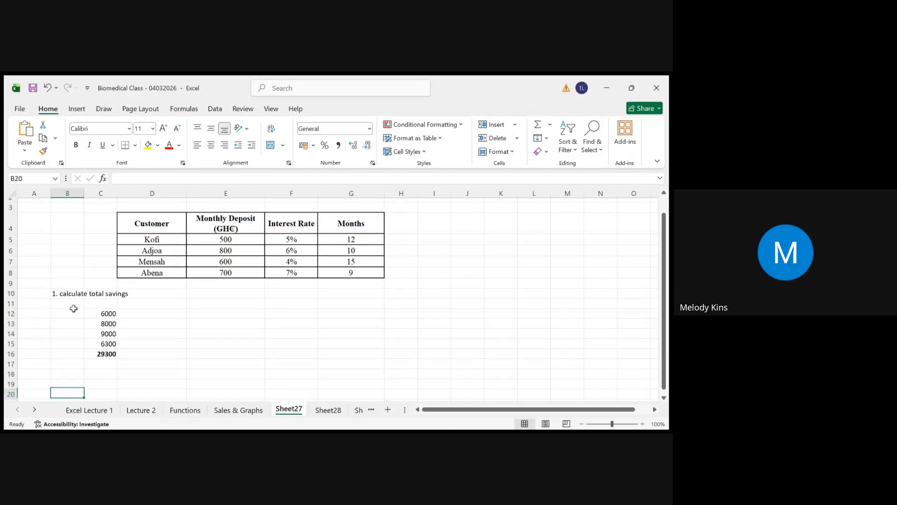
{"action": "left_click", "coordinate": [49, 371]}
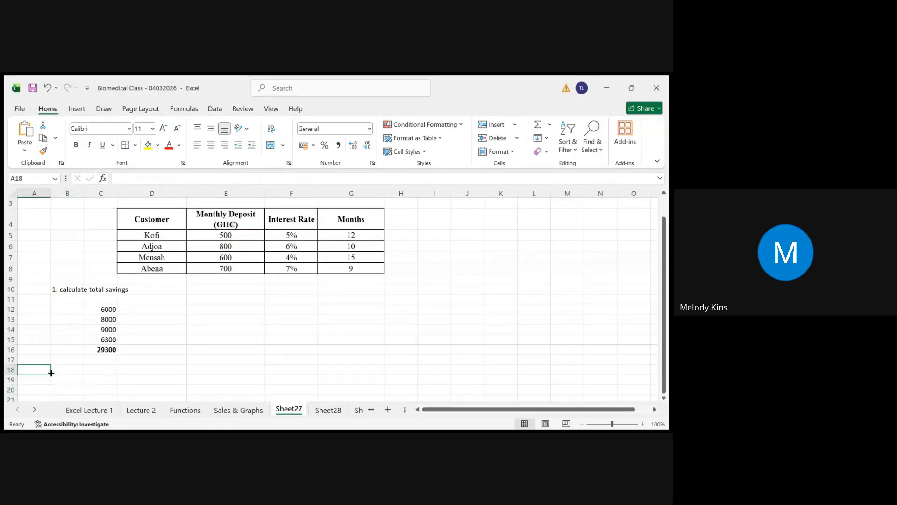
{"action": "left_click", "coordinate": [56, 369]}
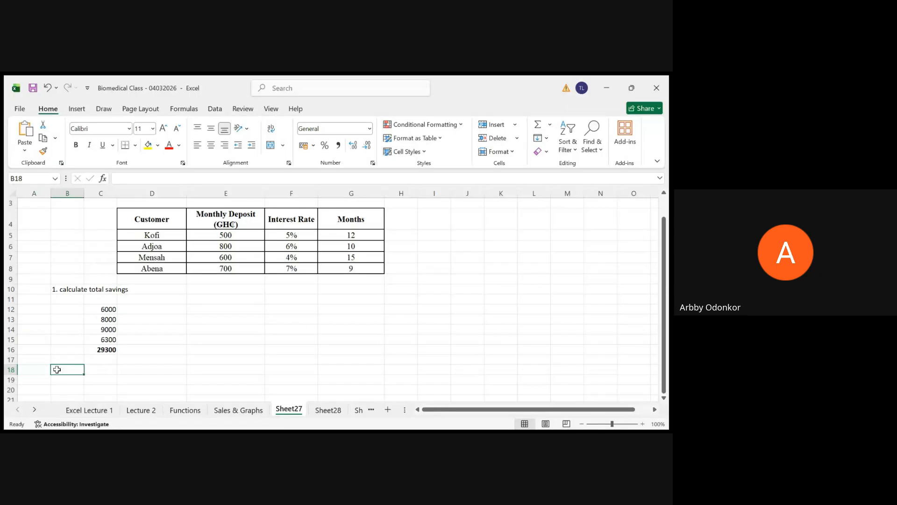
{"action": "type", "text": "2,"}
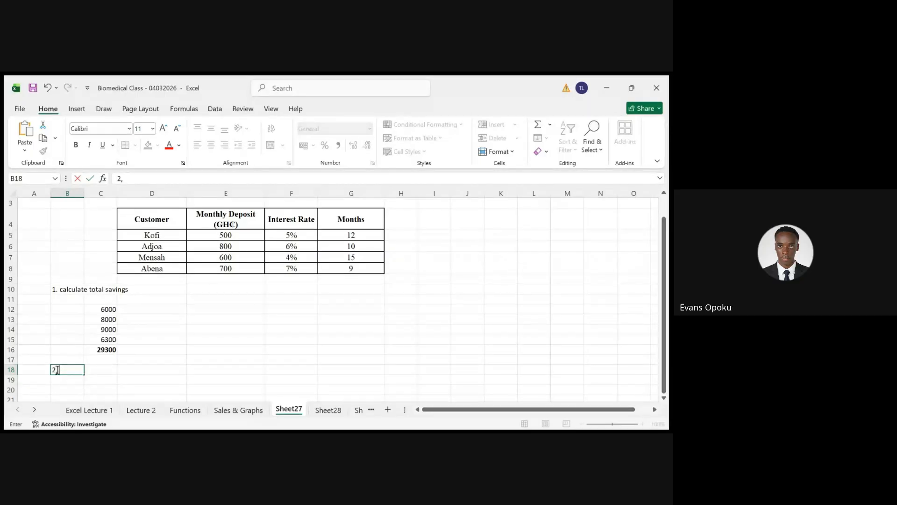
{"action": "type", "text": "Find the i"}
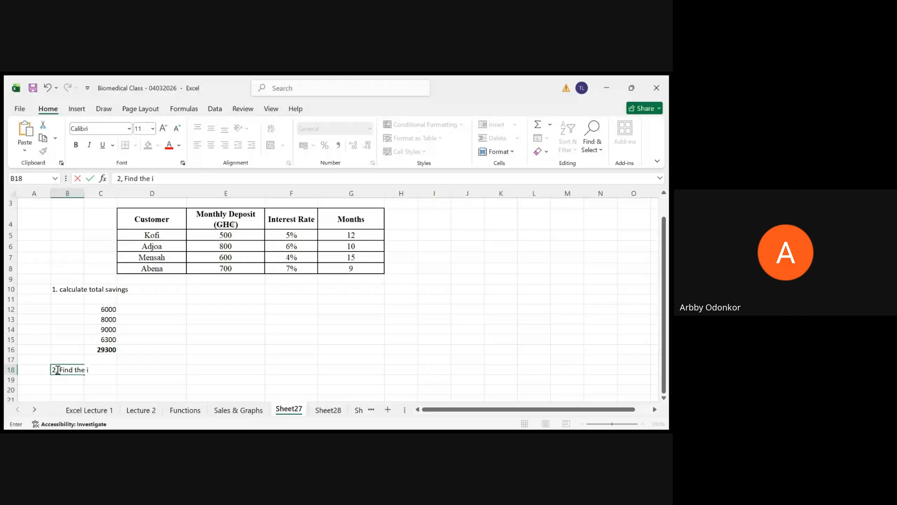
{"action": "type", "text": "nterest earned usin"}
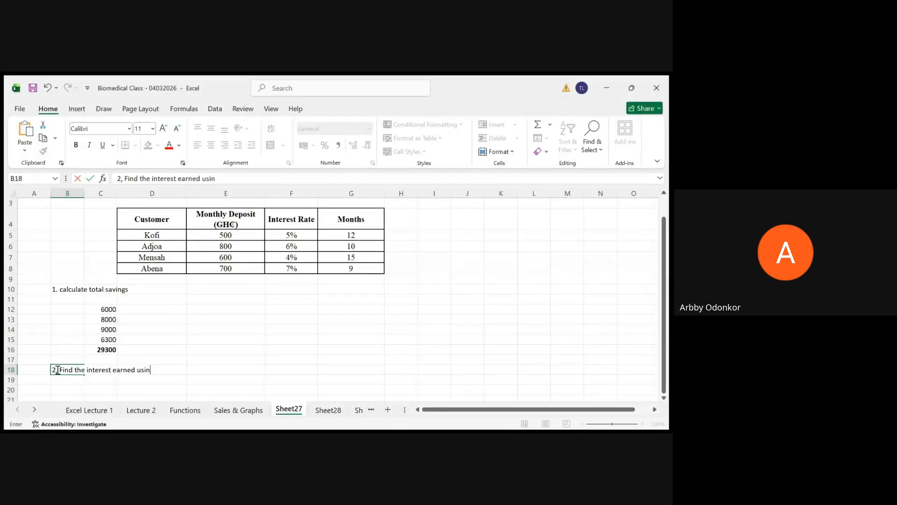
{"action": "type", "text": "g the total s"}
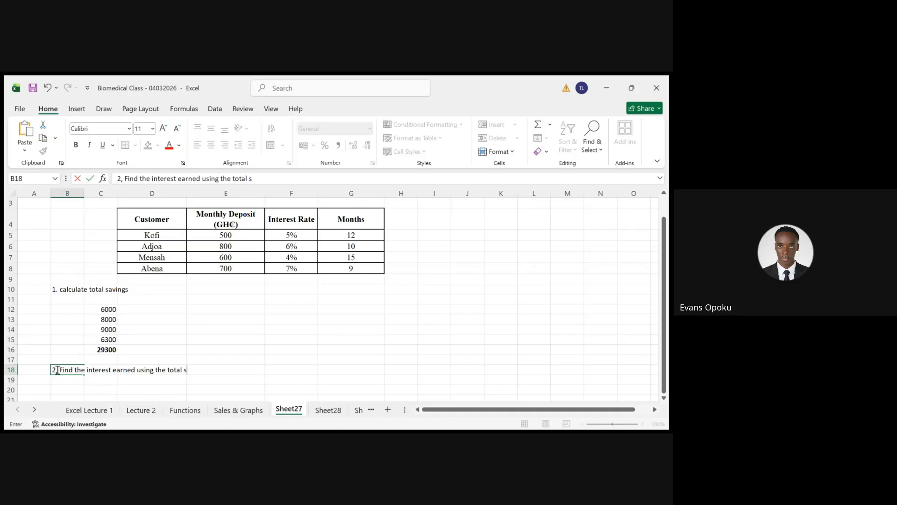
{"action": "type", "text": "avings and"}
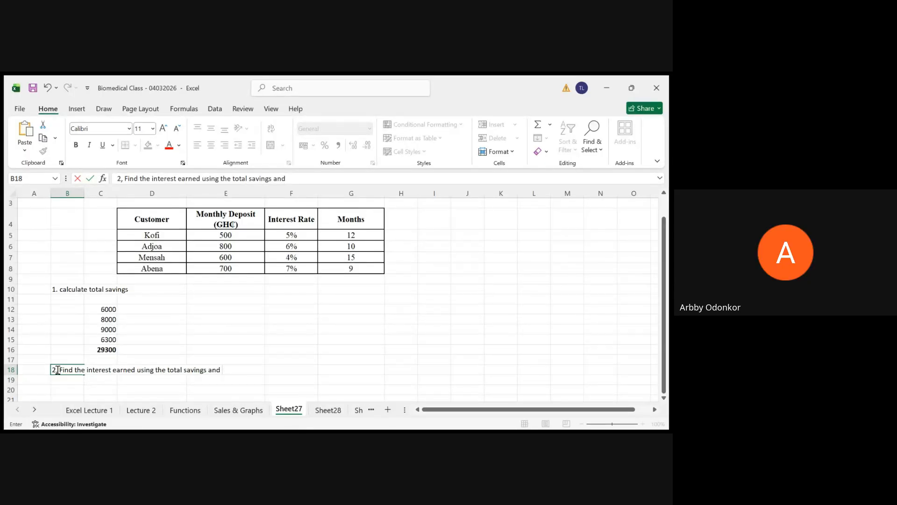
{"action": "type", "text": "ntereate rate"}
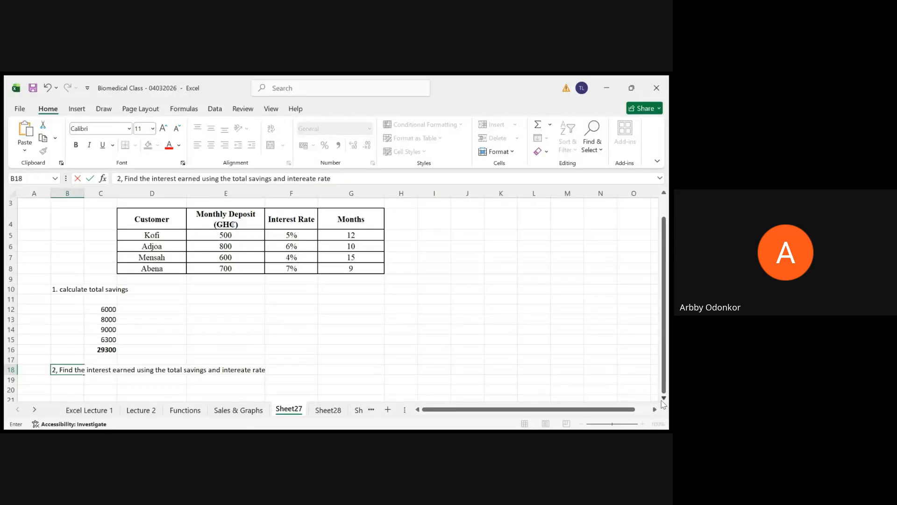
Enter the simple interest formula "I = P*R*T" as text in cell B19, under the second question
{"action": "scroll", "coordinate": [664, 398], "scroll_direction": "down", "scroll_amount": 2}
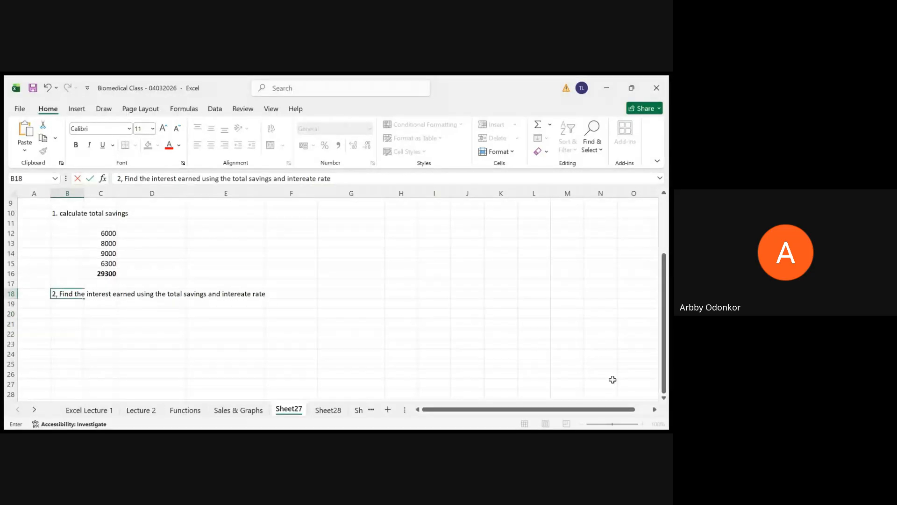
{"action": "left_click", "coordinate": [64, 301]}
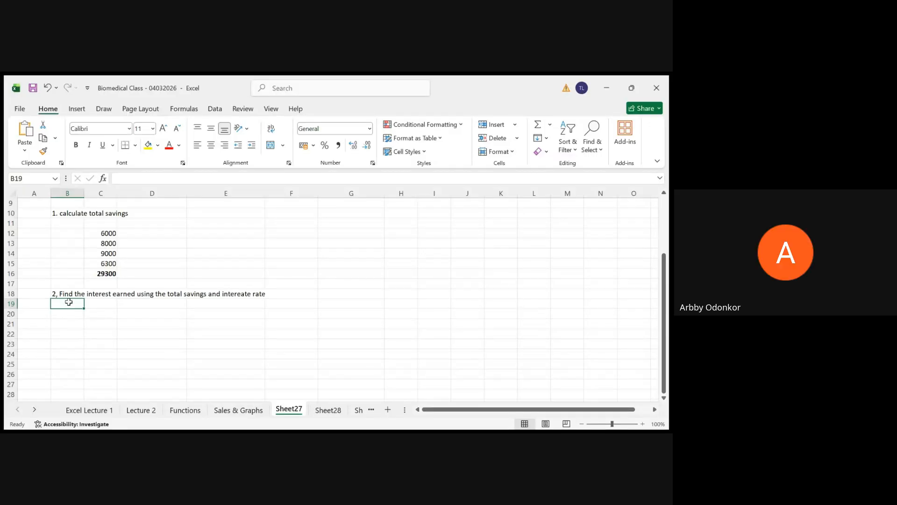
{"action": "type", "text": "I"}
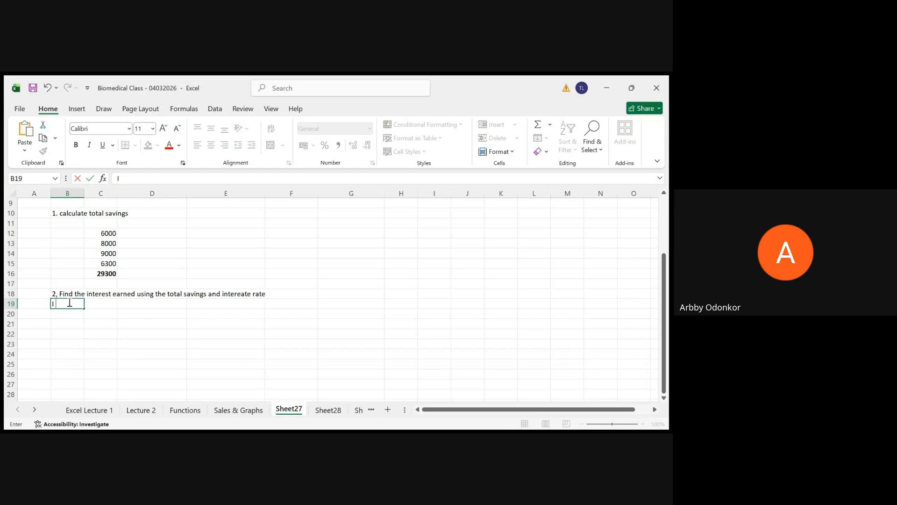
{"action": "type", "text": " = P"}
{"action": "type", "text": "*R*T"}
{"action": "left_click", "coordinate": [102, 363]}
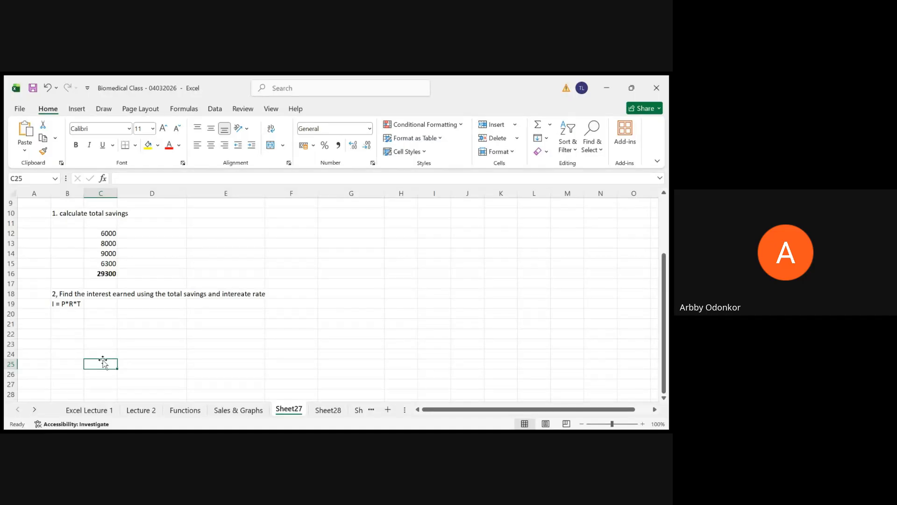
Review the customer deposit table, the savings formulas and the second question to identify the values the interest calculation needs
{"action": "key", "text": "Up"}
{"action": "key", "text": "Up"}
{"action": "key", "text": "Up"}
{"action": "key", "text": "Up"}
{"action": "key", "text": "Up"}
{"action": "key", "text": "Up"}
{"action": "key", "text": "Up"}
{"action": "key", "text": "Up"}
{"action": "key", "text": "Up"}
{"action": "key", "text": "Up"}
{"action": "key", "text": "Up"}
{"action": "key", "text": "Up"}
{"action": "key", "text": "Up"}
{"action": "key", "text": "Up"}
{"action": "key", "text": "Up"}
{"action": "key", "text": "Up"}
{"action": "key", "text": "Up"}
{"action": "key", "text": "Up"}
{"action": "key", "text": "Up"}
{"action": "key", "text": "Up"}
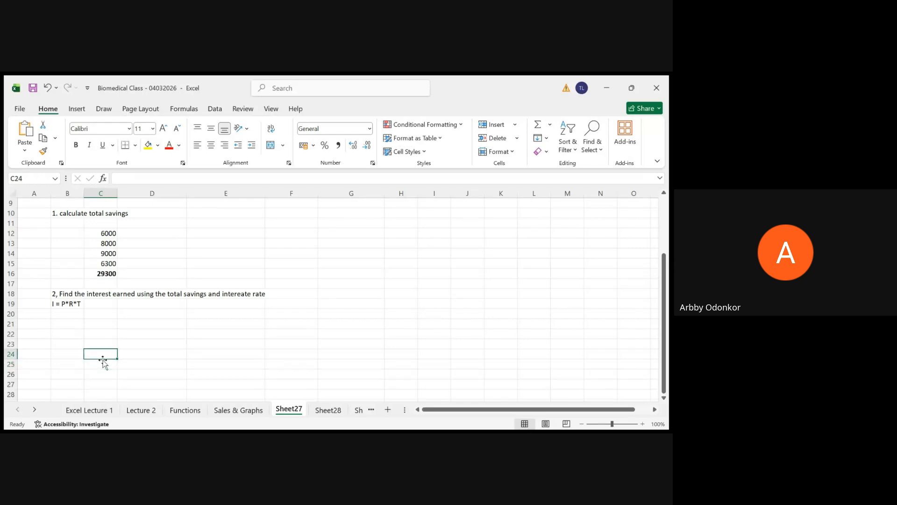
{"action": "key", "text": "Up"}
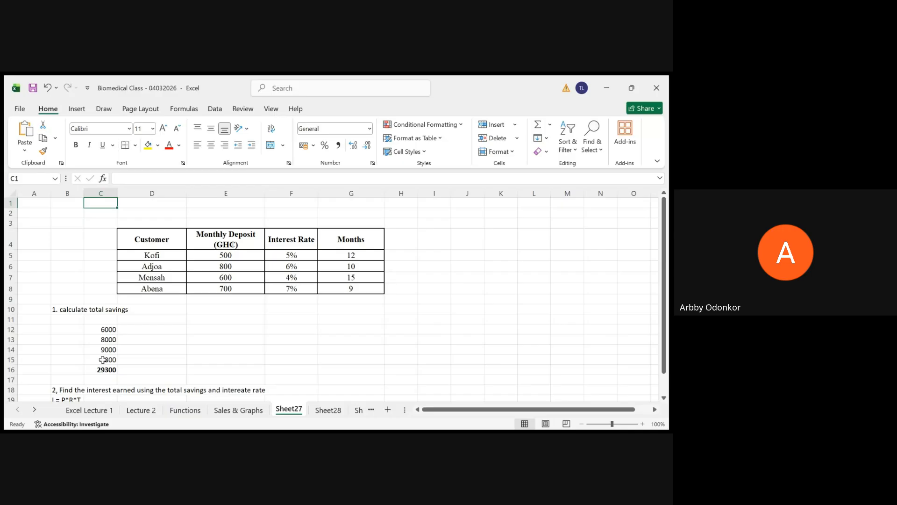
{"action": "key", "text": "Down"}
{"action": "key", "text": "Down"}
{"action": "key", "text": "Down"}
{"action": "key", "text": "Down"}
{"action": "key", "text": "Down"}
{"action": "key", "text": "Down"}
{"action": "key", "text": "Down"}
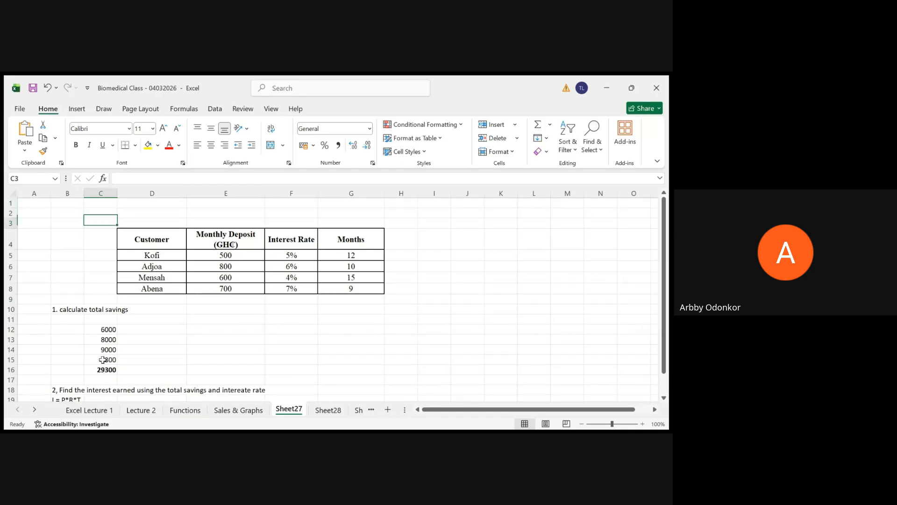
{"action": "key", "text": "Down"}
{"action": "key", "text": "Down"}
{"action": "key", "text": "Down"}
{"action": "key", "text": "Down"}
{"action": "key", "text": "Down"}
{"action": "key", "text": "Down"}
{"action": "key", "text": "Down"}
{"action": "key", "text": "Down"}
{"action": "key", "text": "Down"}
{"action": "key", "text": "Down"}
{"action": "key", "text": "Down"}
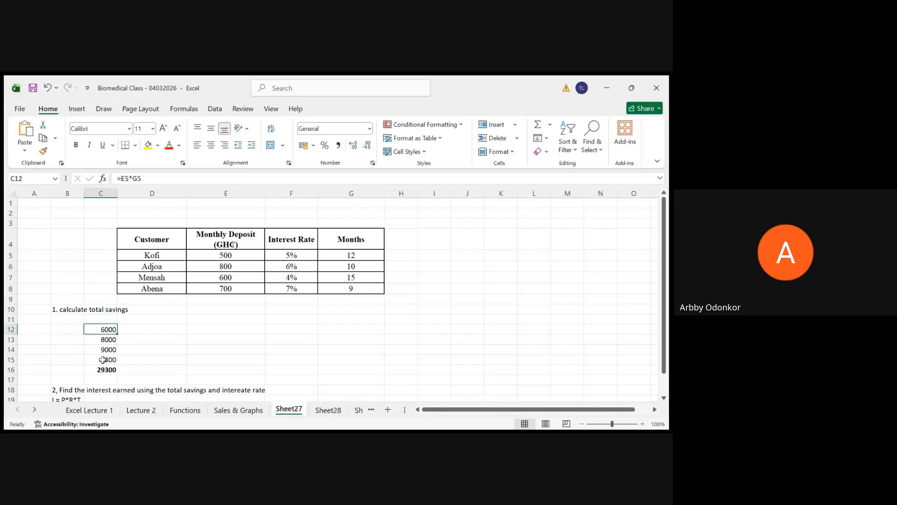
{"action": "key", "text": "Down"}
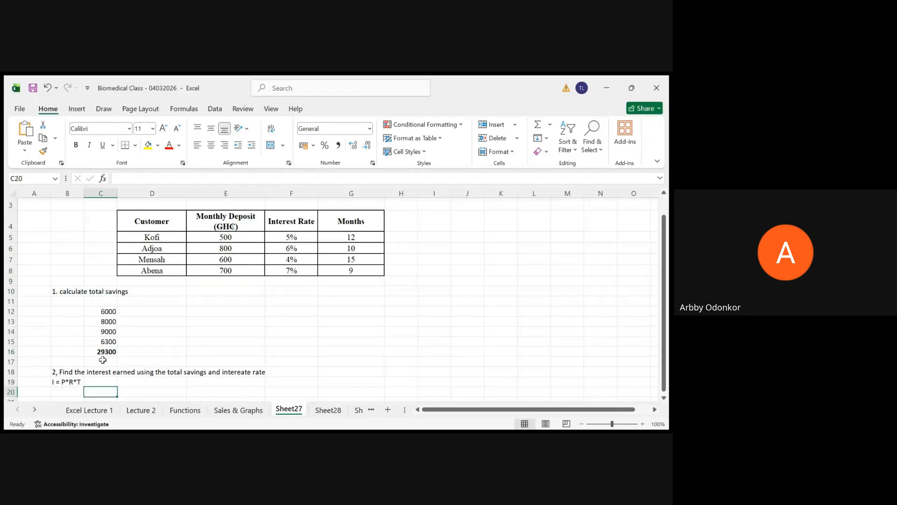
{"action": "key", "text": "Down"}
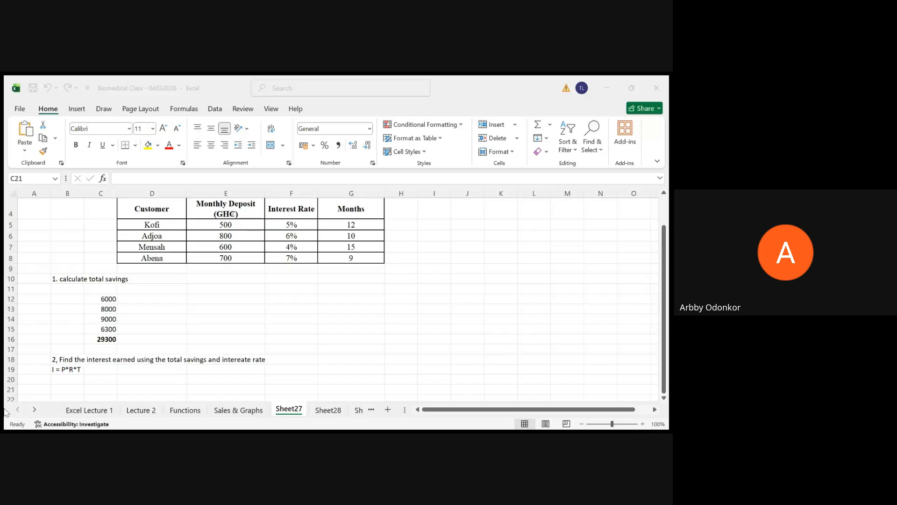
Enter the first customer's name from the deposit table as a row label in cell A20
{"action": "left_click", "coordinate": [59, 378]}
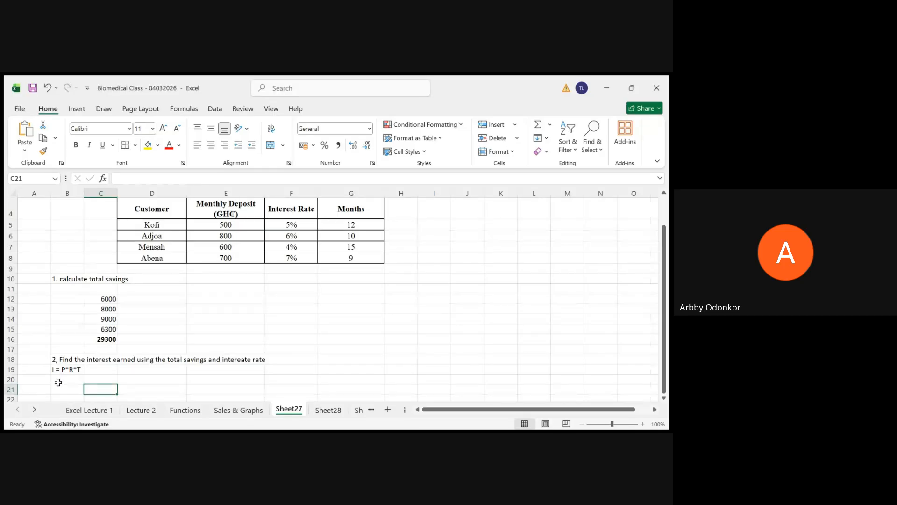
{"action": "left_click", "coordinate": [58, 382]}
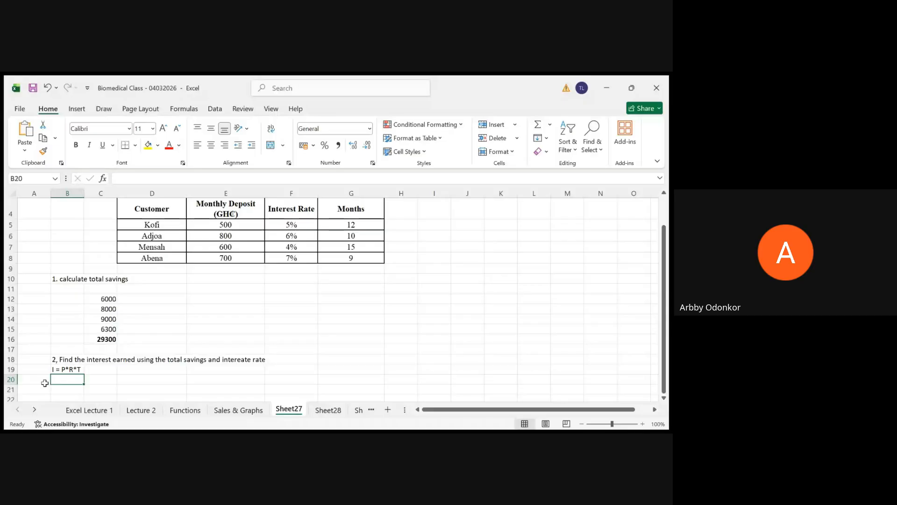
{"action": "left_click", "coordinate": [36, 379]}
{"action": "type", "text": "Kofi"}
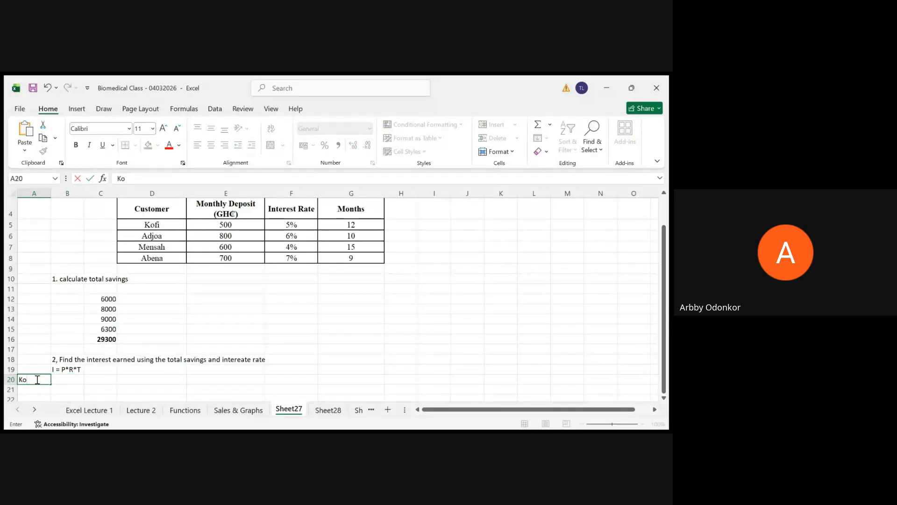
Calculate the first customer's interest in B20 with the formula =E5*F5*G5, multiplying monthly deposit, interest rate and months
{"action": "left_click", "coordinate": [61, 380]}
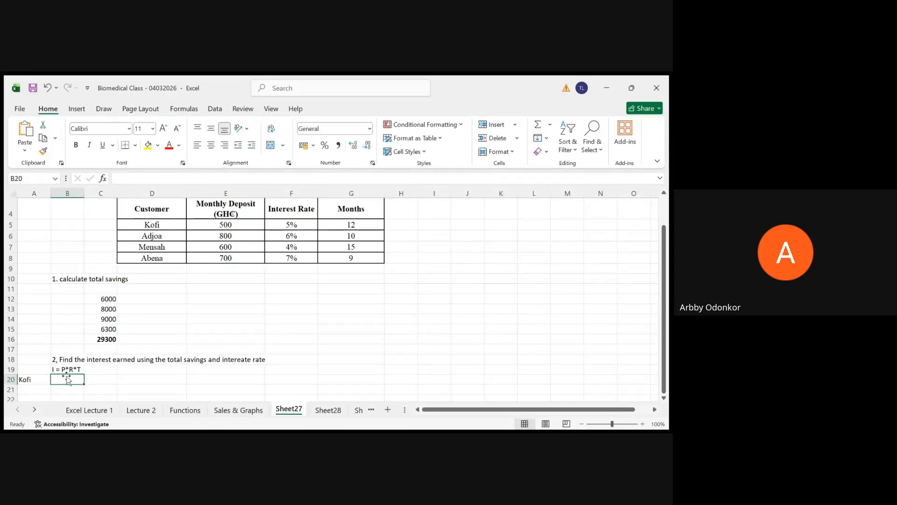
{"action": "type", "text": "="}
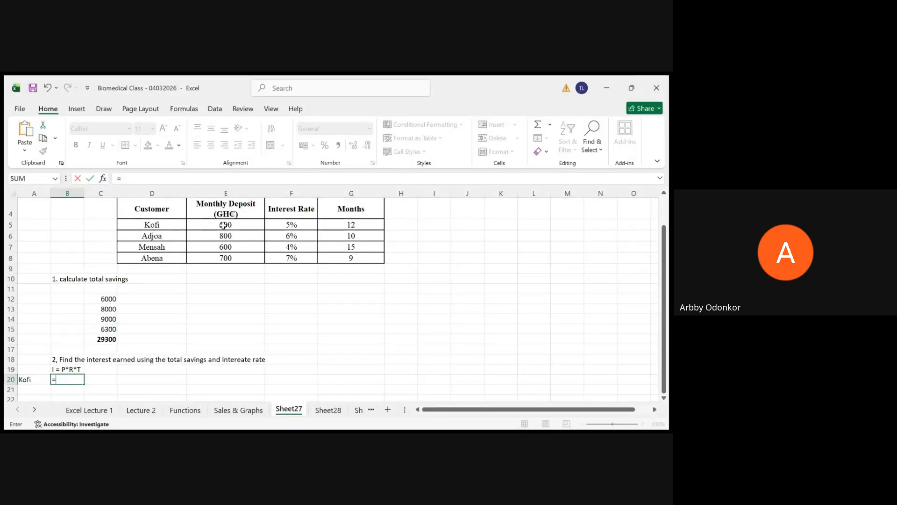
{"action": "left_click", "coordinate": [223, 225]}
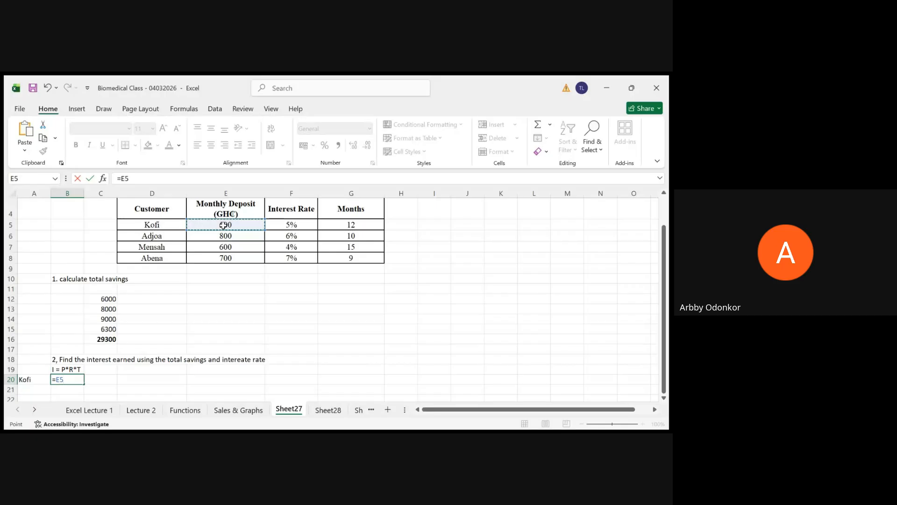
{"action": "type", "text": "*"}
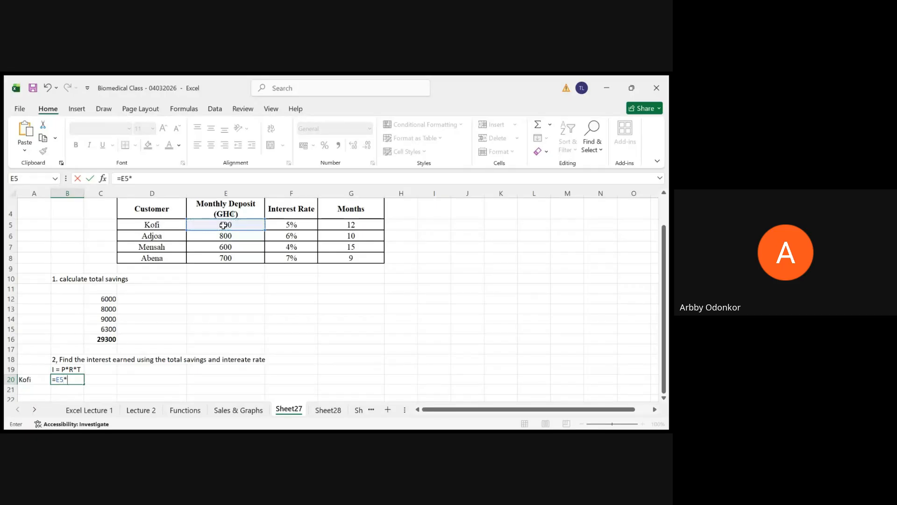
{"action": "left_click", "coordinate": [293, 225]}
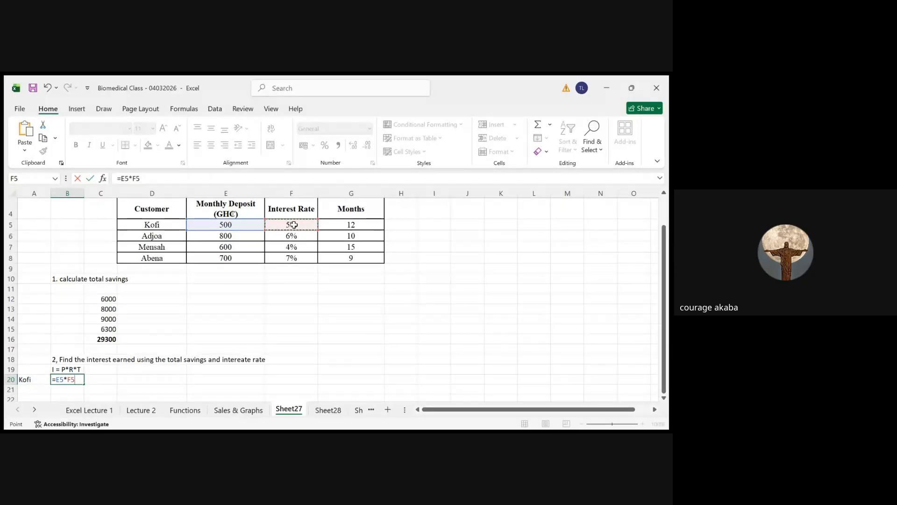
{"action": "type", "text": "*"}
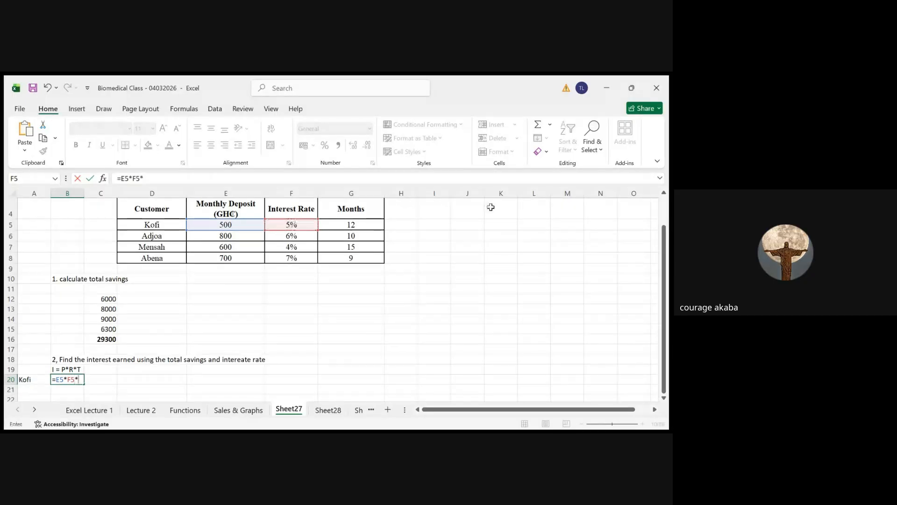
{"action": "left_click", "coordinate": [350, 224]}
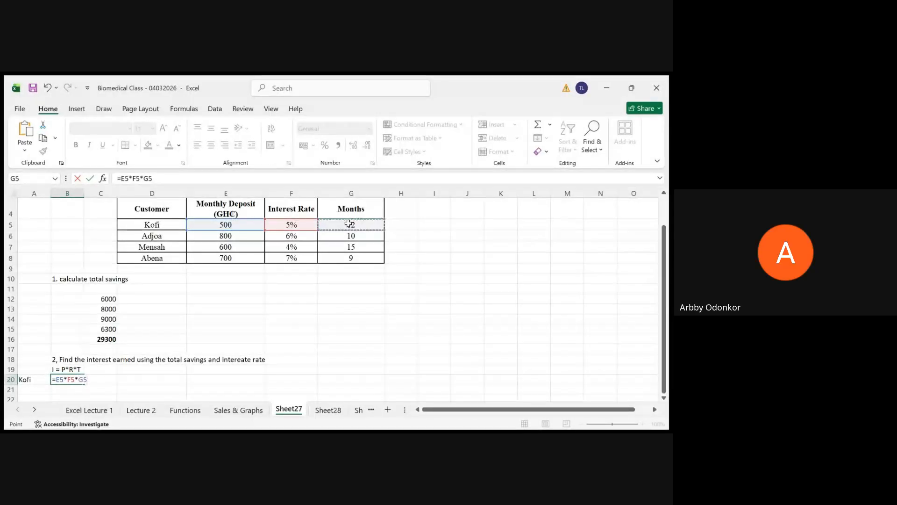
{"action": "key", "text": "Return"}
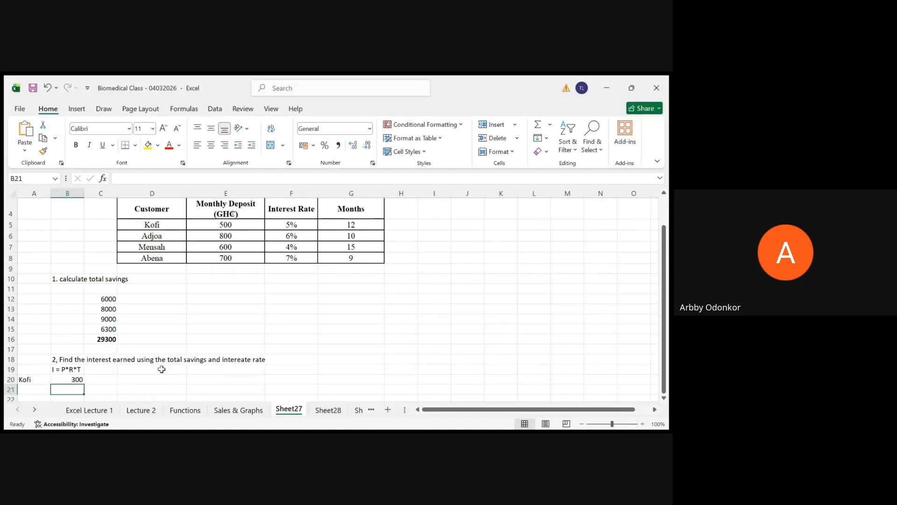
Look back over the deposit table's customer rows and the area below the first interest result
{"action": "left_click", "coordinate": [121, 391]}
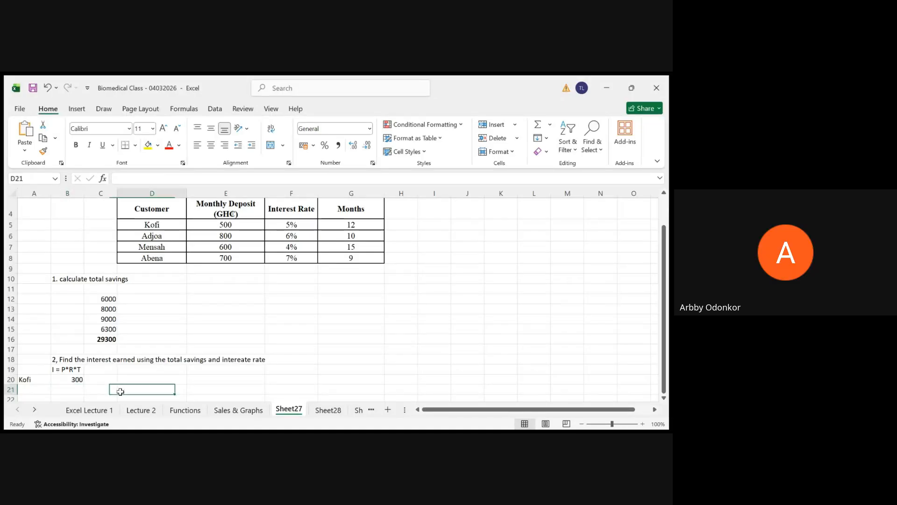
{"action": "key", "text": "Return"}
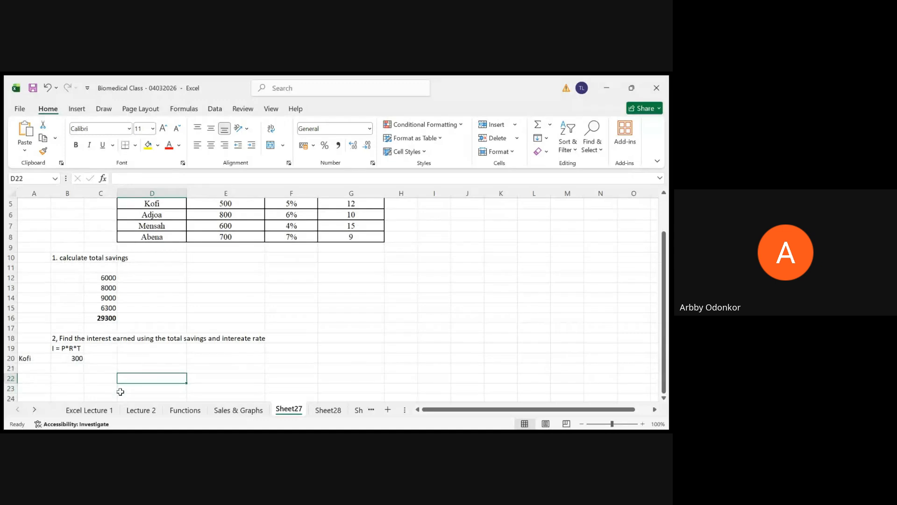
{"action": "key", "text": "Up"}
{"action": "key", "text": "Up"}
{"action": "key", "text": "Up"}
{"action": "key", "text": "Up"}
{"action": "key", "text": "Up"}
{"action": "key", "text": "Up"}
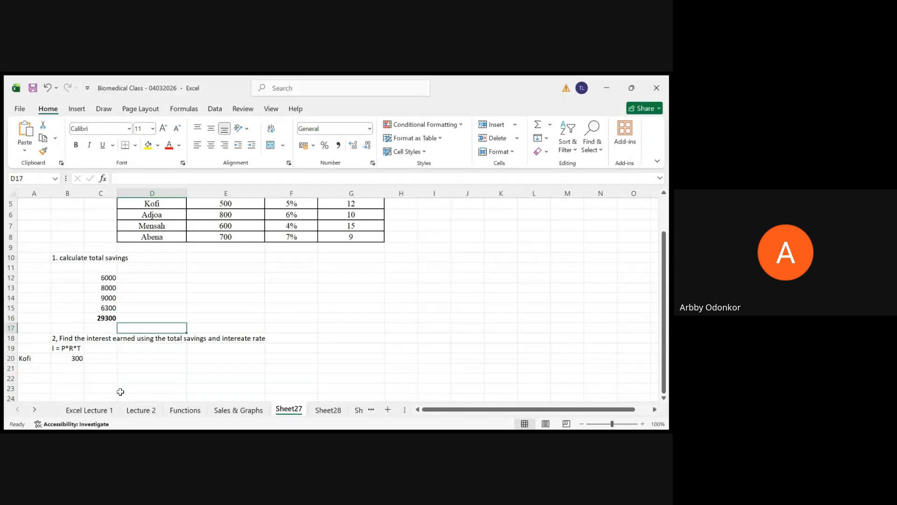
{"action": "key", "text": "Up"}
{"action": "key", "text": "Up"}
{"action": "key", "text": "Up"}
{"action": "key", "text": "Up"}
{"action": "key", "text": "Up"}
{"action": "key", "text": "Up"}
{"action": "key", "text": "Up"}
{"action": "key", "text": "Up"}
{"action": "key", "text": "Up"}
{"action": "key", "text": "Up"}
{"action": "key", "text": "Up"}
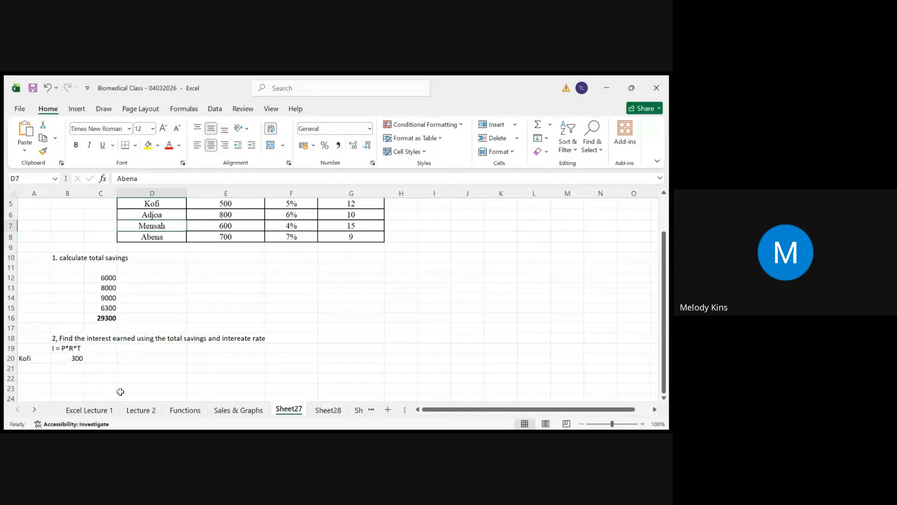
{"action": "key", "text": "Up"}
{"action": "key", "text": "Up"}
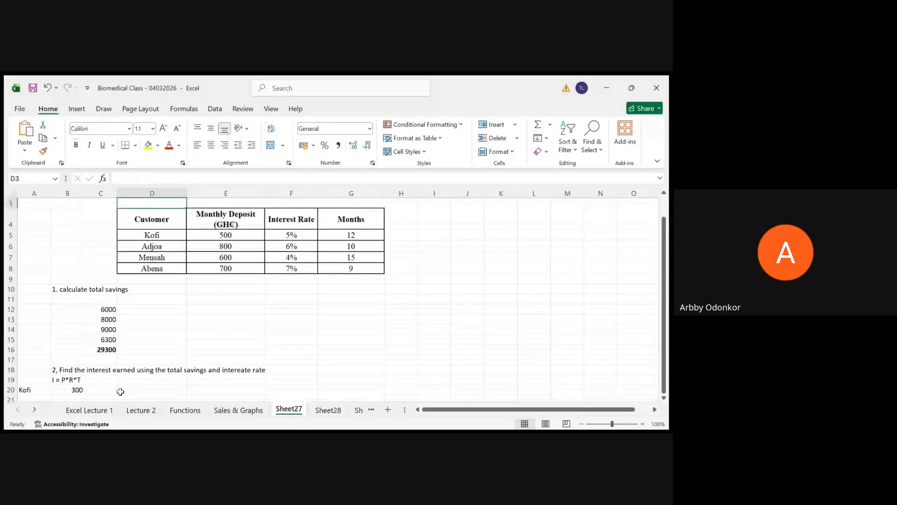
{"action": "key", "text": "Down"}
{"action": "key", "text": "Down"}
{"action": "key", "text": "Down"}
{"action": "key", "text": "Down"}
{"action": "key", "text": "Down"}
{"action": "key", "text": "Down"}
{"action": "key", "text": "Down"}
{"action": "key", "text": "Down"}
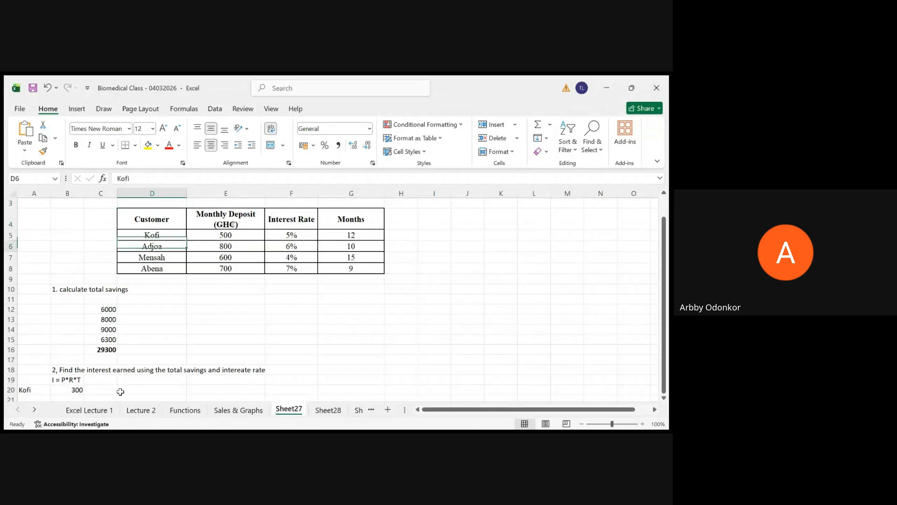
{"action": "key", "text": "Down"}
{"action": "key", "text": "Down"}
{"action": "key", "text": "Down"}
{"action": "key", "text": "Down"}
{"action": "key", "text": "Down"}
{"action": "key", "text": "Down"}
{"action": "key", "text": "Down"}
{"action": "key", "text": "Down"}
{"action": "key", "text": "Down"}
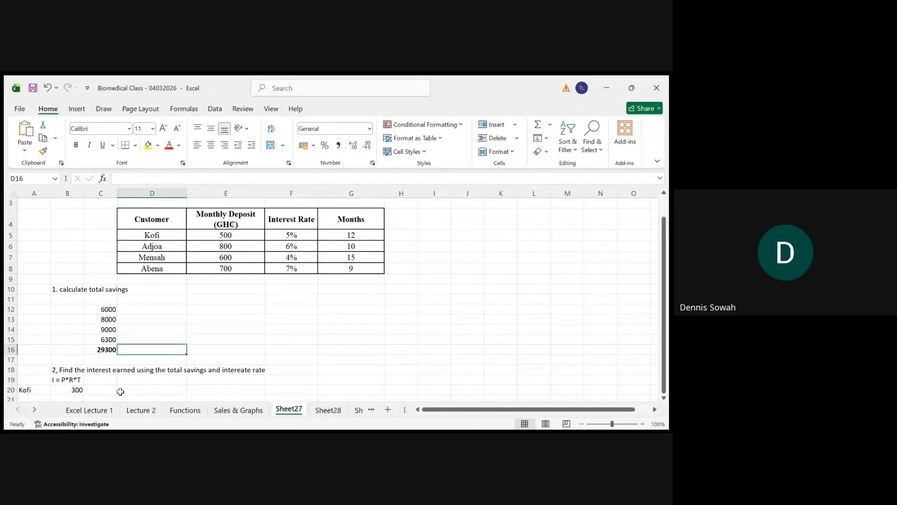
{"action": "key", "text": "Down"}
{"action": "key", "text": "Down"}
{"action": "key", "text": "Down"}
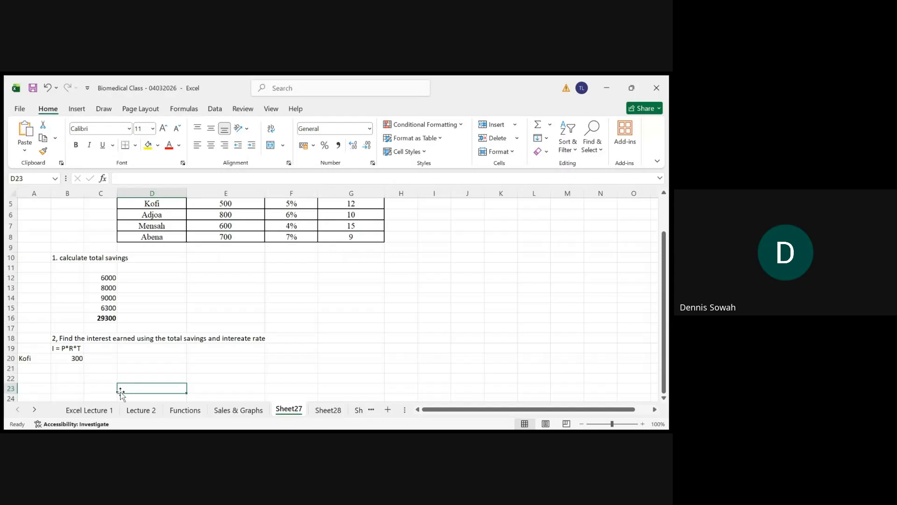
Enter the second customer's name as a row label in cell A21, with only its first letter capitalised
{"action": "left_click", "coordinate": [32, 368]}
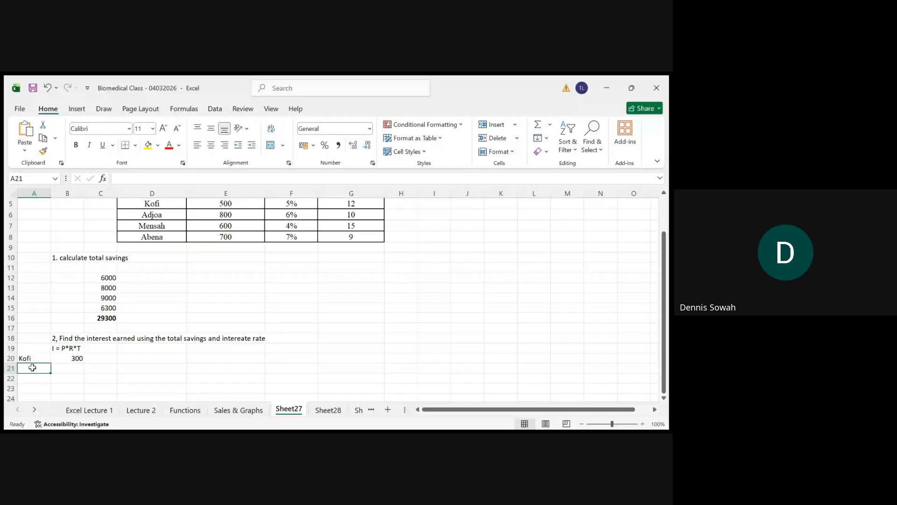
{"action": "type", "text": "ADjoa"}
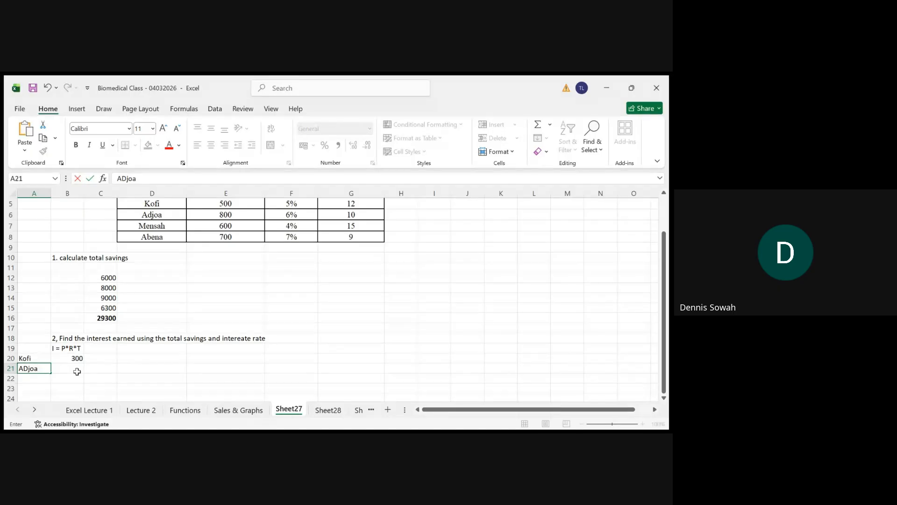
{"action": "key", "text": "BackSpace"}
{"action": "key", "text": "BackSpace"}
{"action": "key", "text": "BackSpace"}
{"action": "key", "text": "BackSpace"}
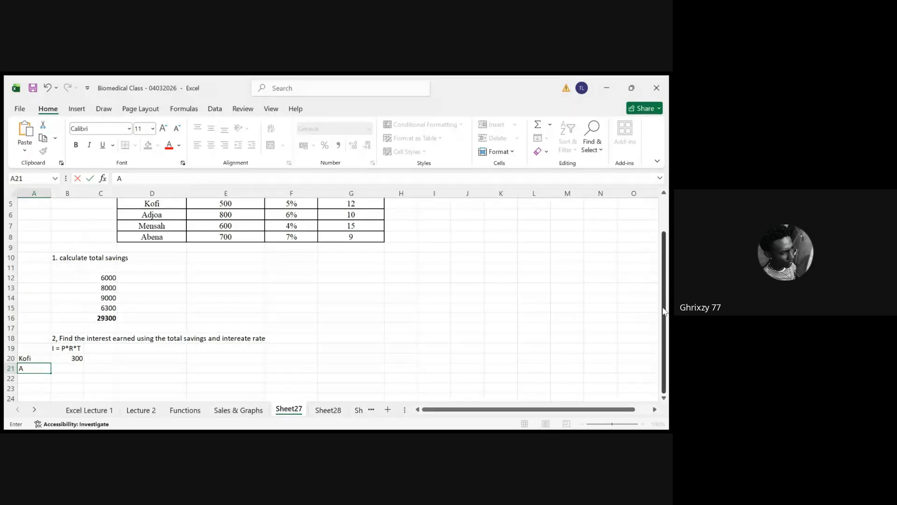
{"action": "left_click_drag", "start_coordinate": [664, 301], "coordinate": [667, 283]}
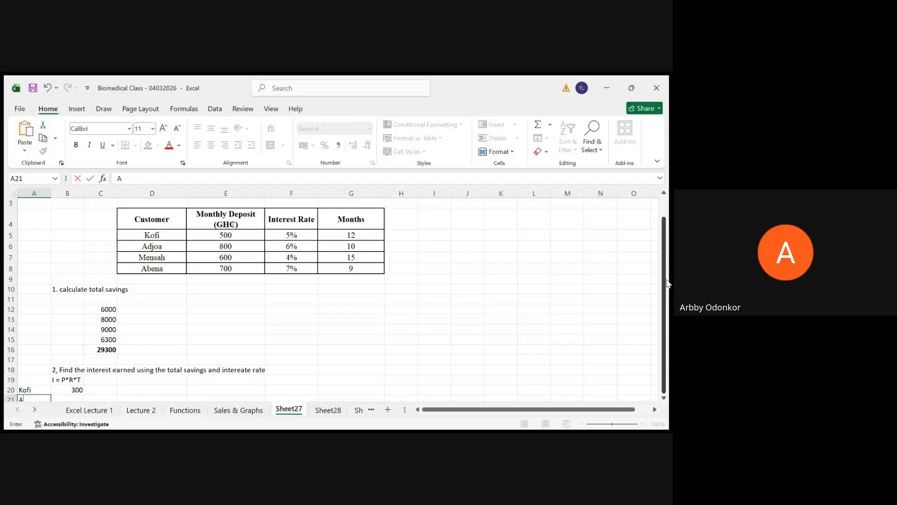
{"action": "left_click", "coordinate": [664, 398]}
{"action": "left_click", "coordinate": [664, 398]}
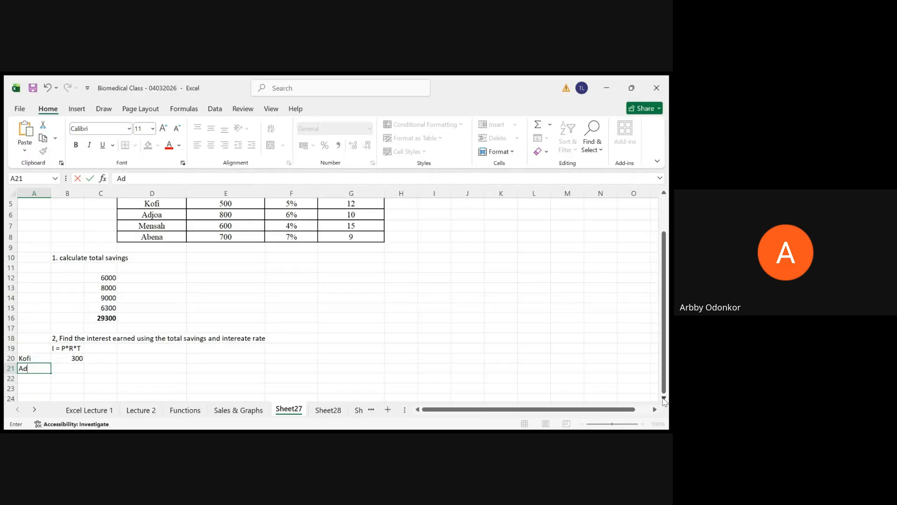
{"action": "type", "text": "a"}
Calculate the second customer's interest in B21 with the formula =E6*F6*G6, multiplying monthly deposit, interest rate and months
{"action": "left_click", "coordinate": [61, 368]}
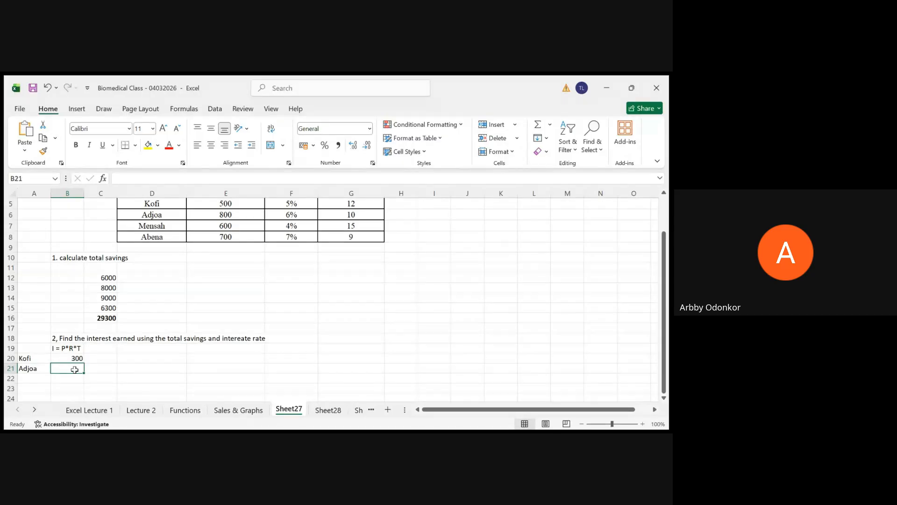
{"action": "type", "text": "="}
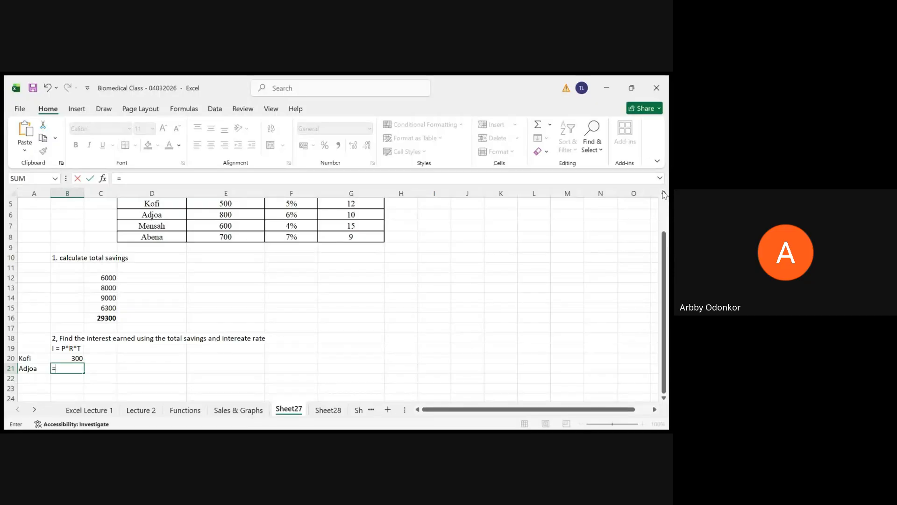
{"action": "scroll", "coordinate": [664, 194], "scroll_direction": "up", "scroll_amount": 1}
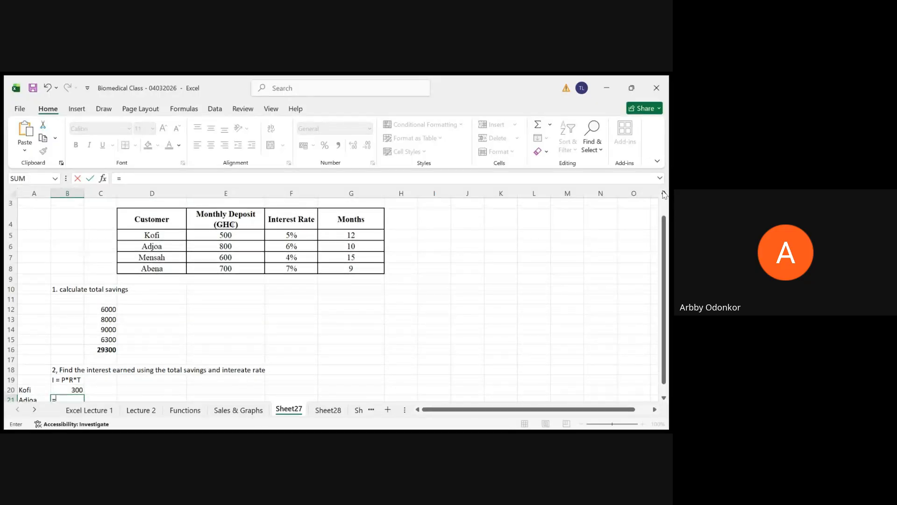
{"action": "left_click", "coordinate": [664, 397]}
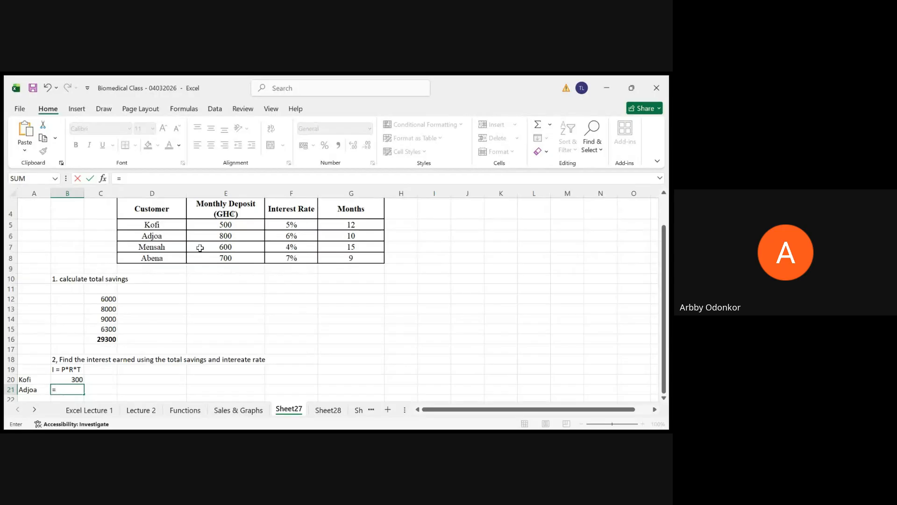
{"action": "left_click", "coordinate": [220, 238]}
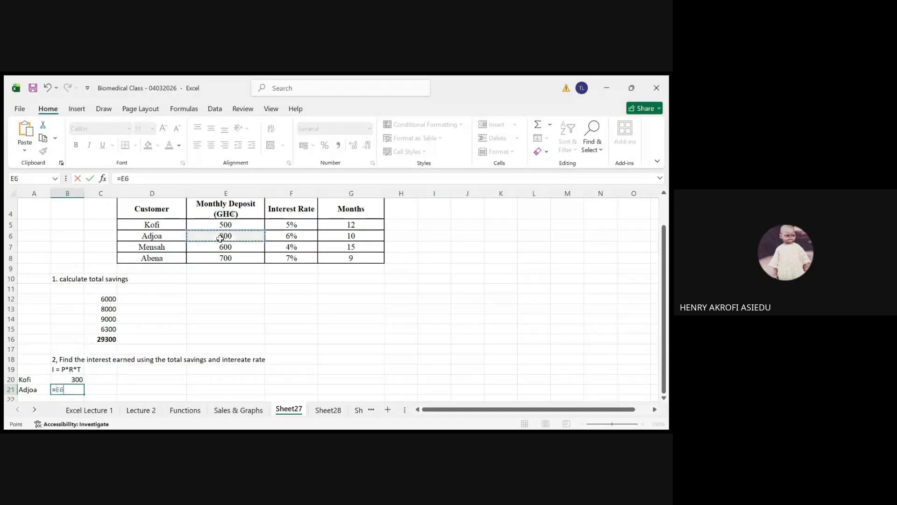
{"action": "type", "text": "*"}
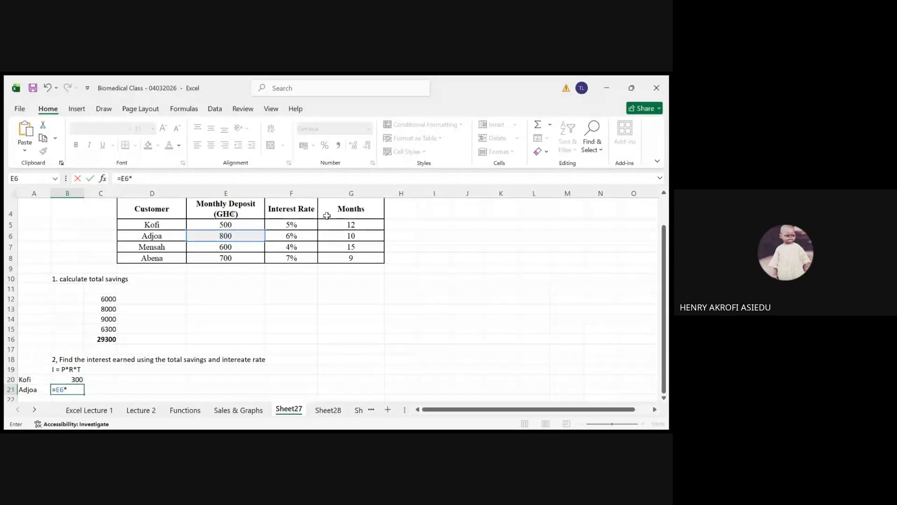
{"action": "left_click", "coordinate": [283, 235]}
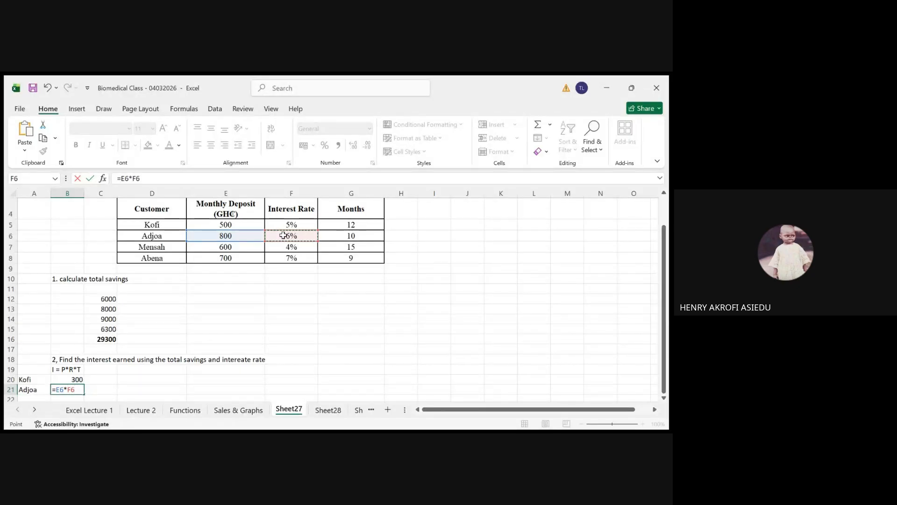
{"action": "type", "text": "*"}
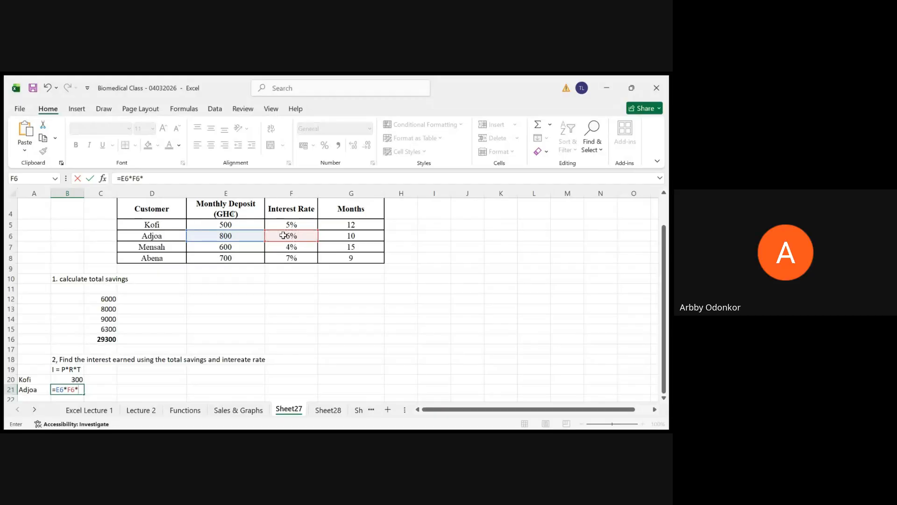
{"action": "left_click", "coordinate": [350, 236]}
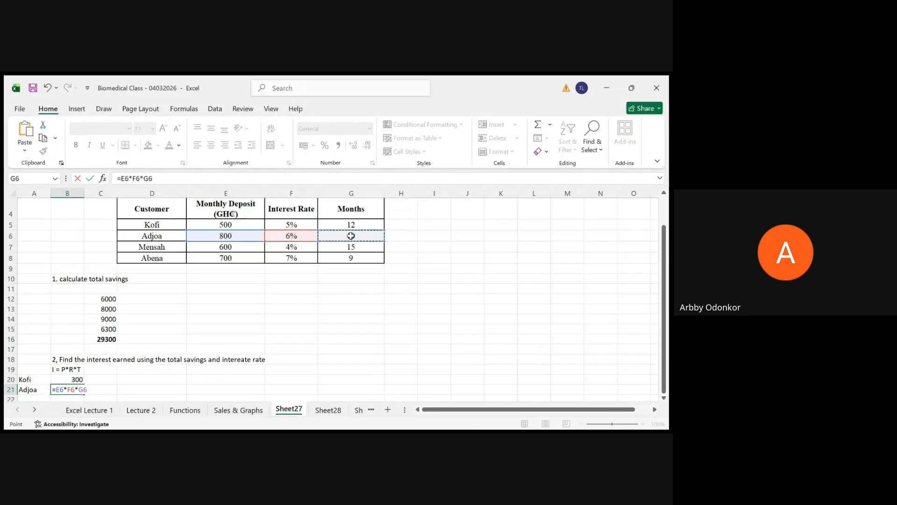
{"action": "key", "text": "Return"}
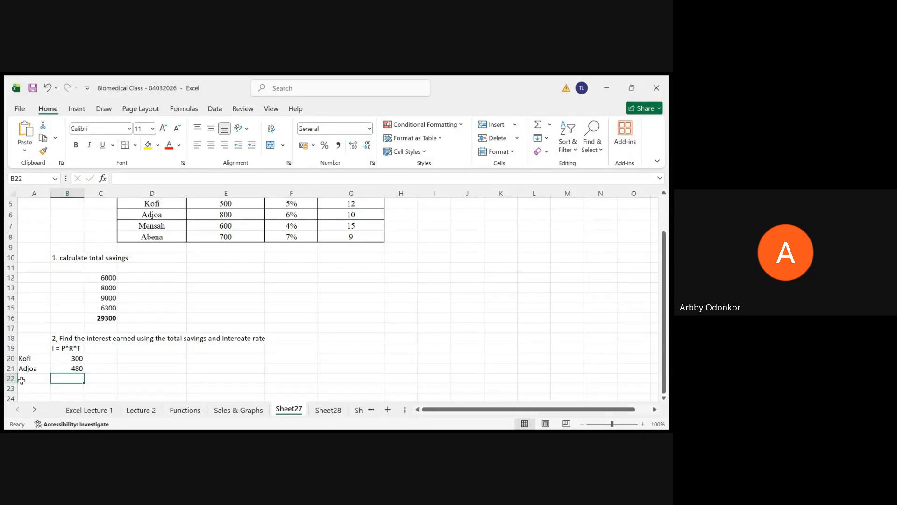
Enter the third customer's name from the deposit table as a row label in cell A22
{"action": "left_click", "coordinate": [21, 380]}
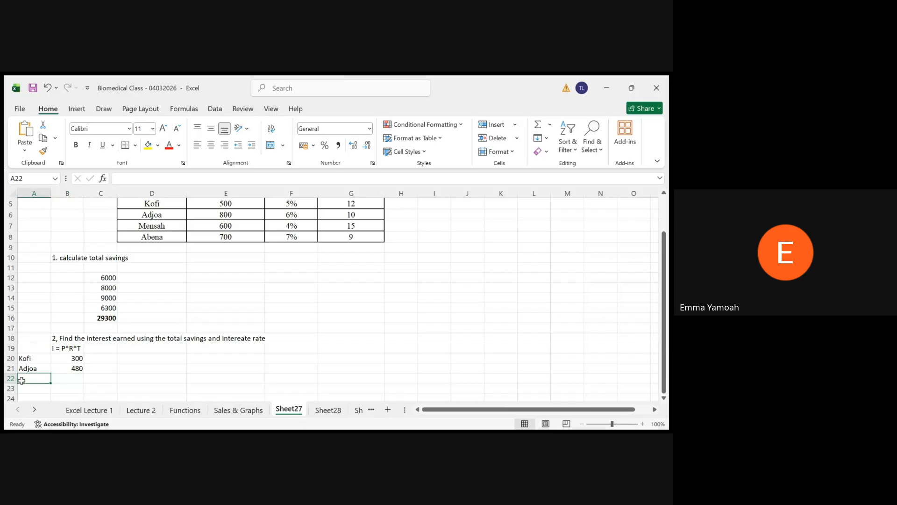
{"action": "type", "text": "Me"}
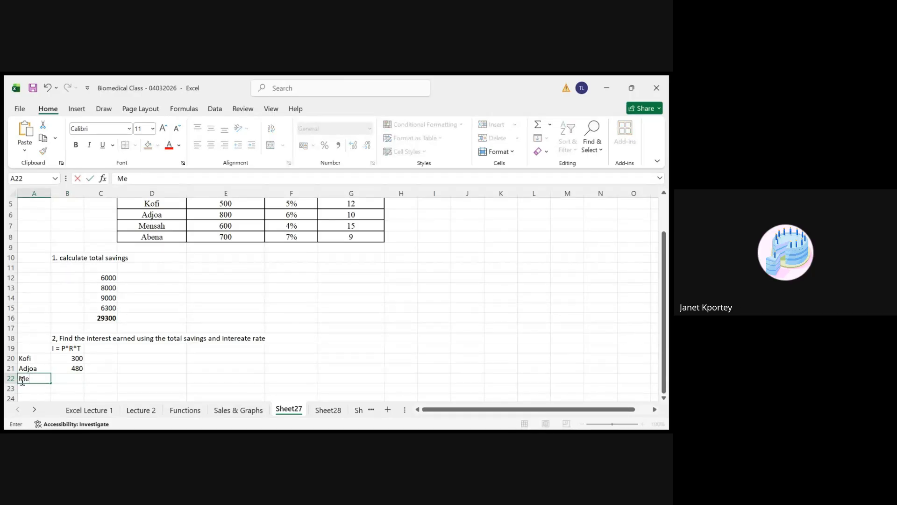
{"action": "type", "text": "nsa"}
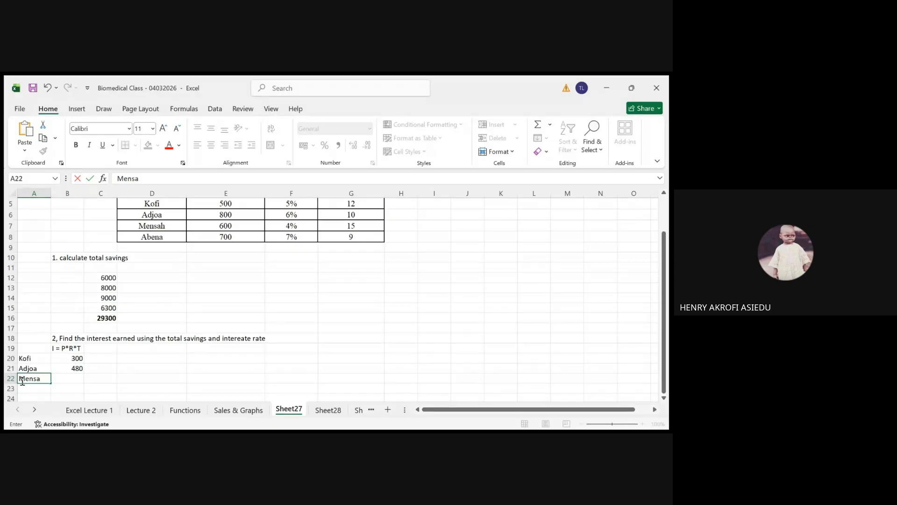
{"action": "type", "text": "h"}
Calculate the third customer's interest in B22 with the formula =E7*F7*G7
{"action": "left_click", "coordinate": [63, 377]}
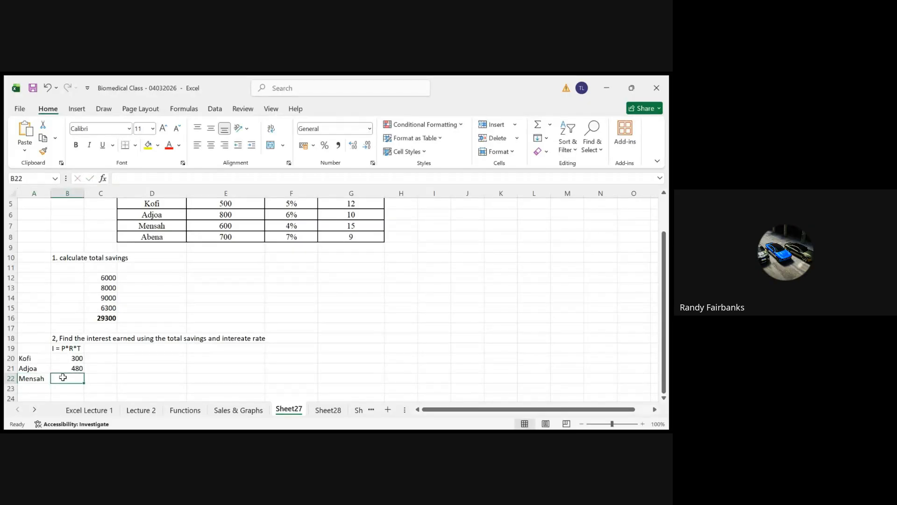
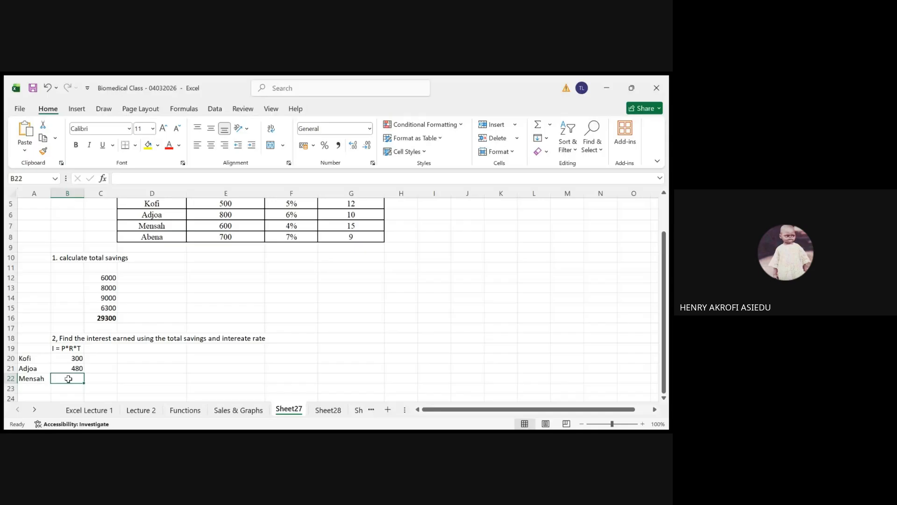
{"action": "type", "text": "="}
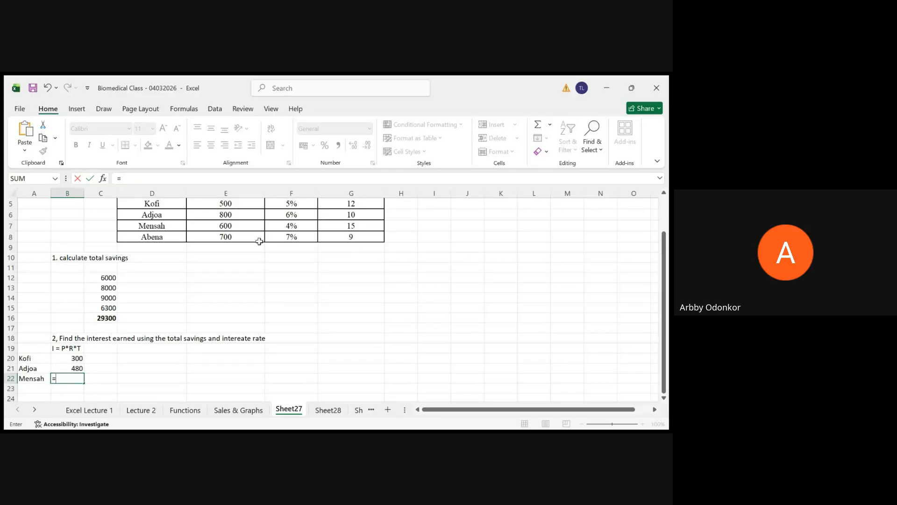
{"action": "left_click", "coordinate": [208, 227]}
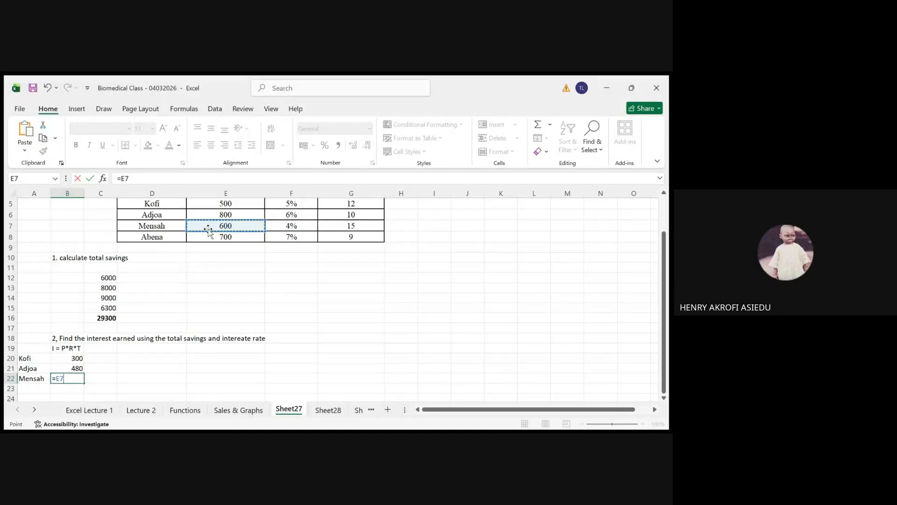
{"action": "type", "text": "*"}
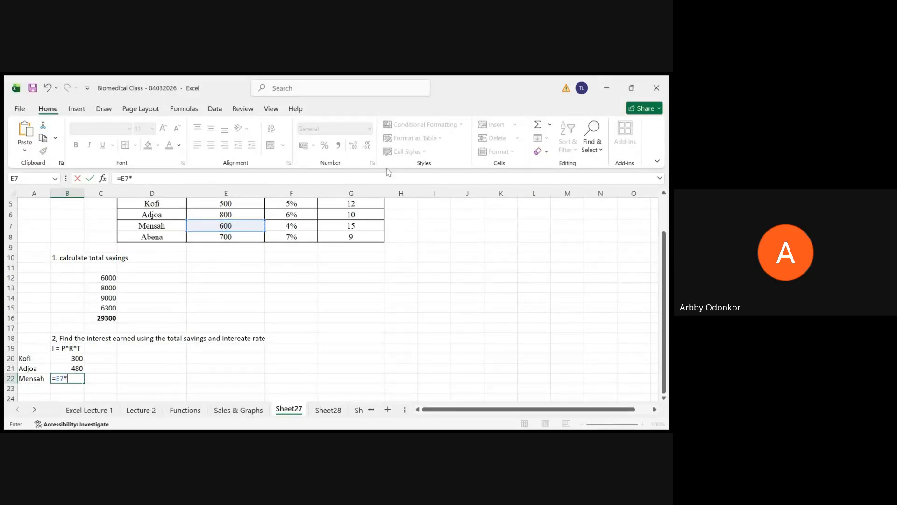
{"action": "left_click", "coordinate": [281, 228]}
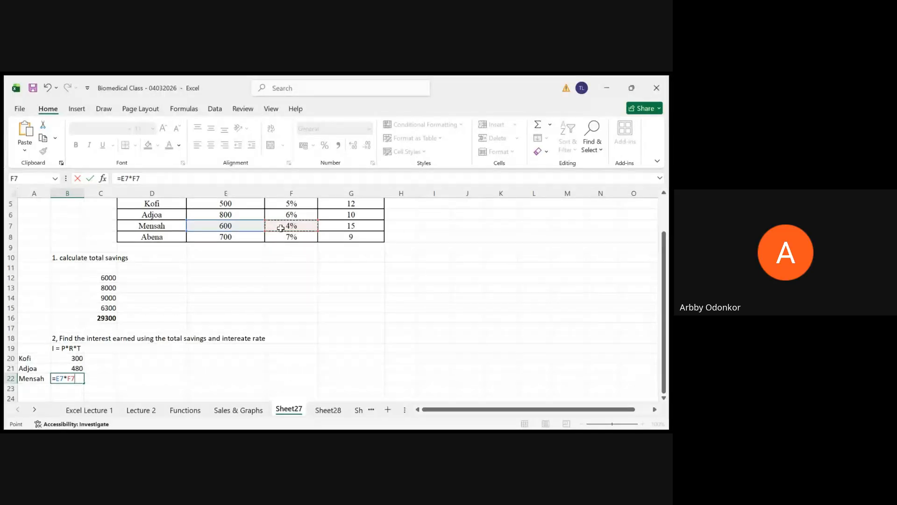
{"action": "type", "text": "*"}
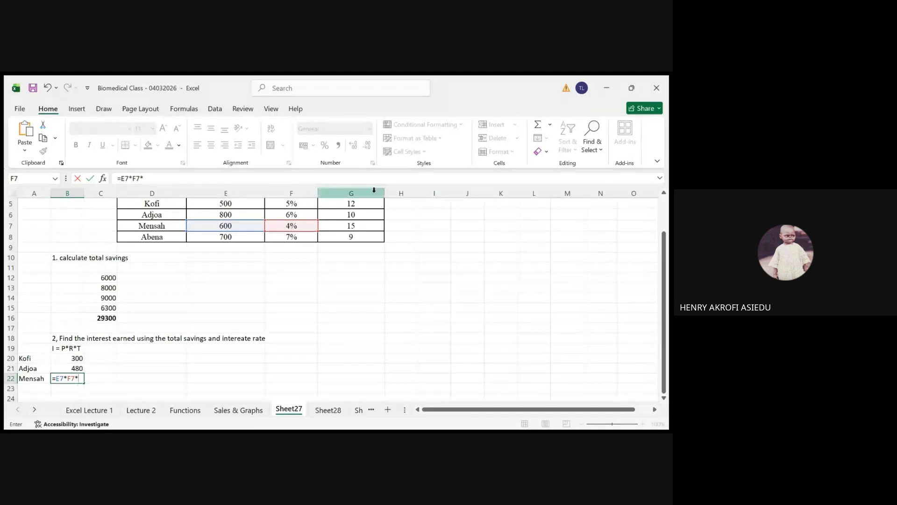
{"action": "left_click", "coordinate": [347, 226]}
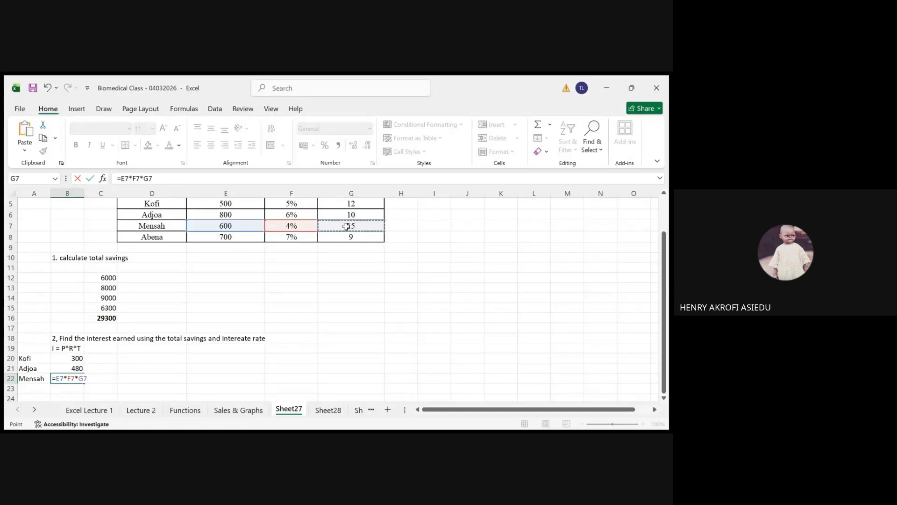
{"action": "key", "text": "Return"}
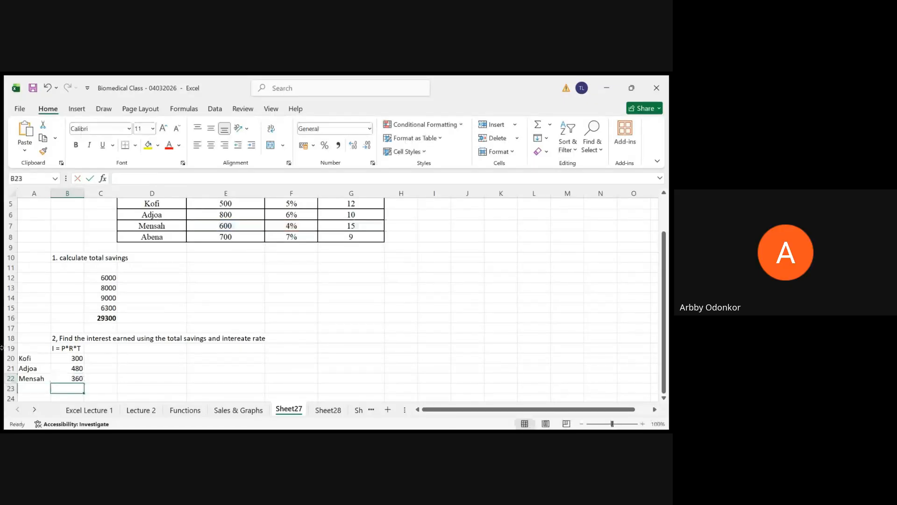
Enter the fourth customer's name from the deposit table as a row label in cell A23
{"action": "left_click", "coordinate": [24, 386]}
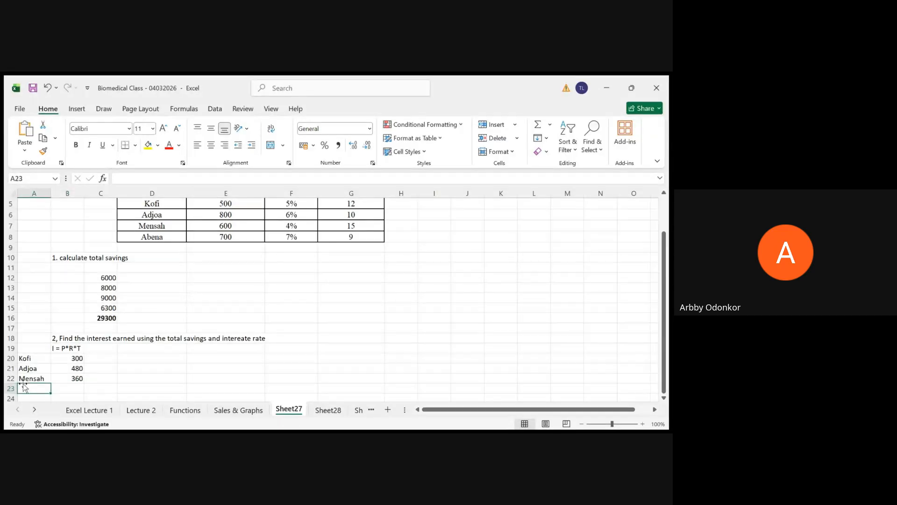
{"action": "type", "text": "Abe"}
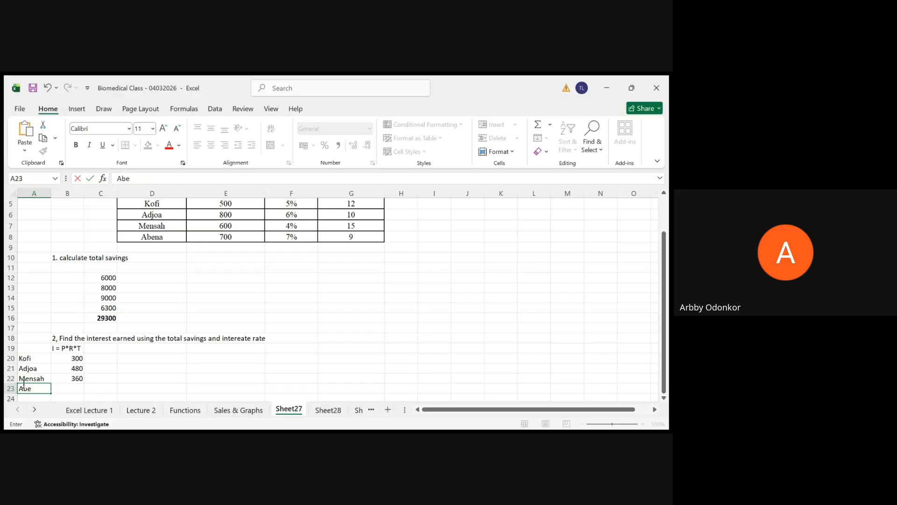
{"action": "type", "text": "na"}
Calculate the fourth customer's interest in B23 with the formula =E8*F8*G8
{"action": "left_click", "coordinate": [73, 387]}
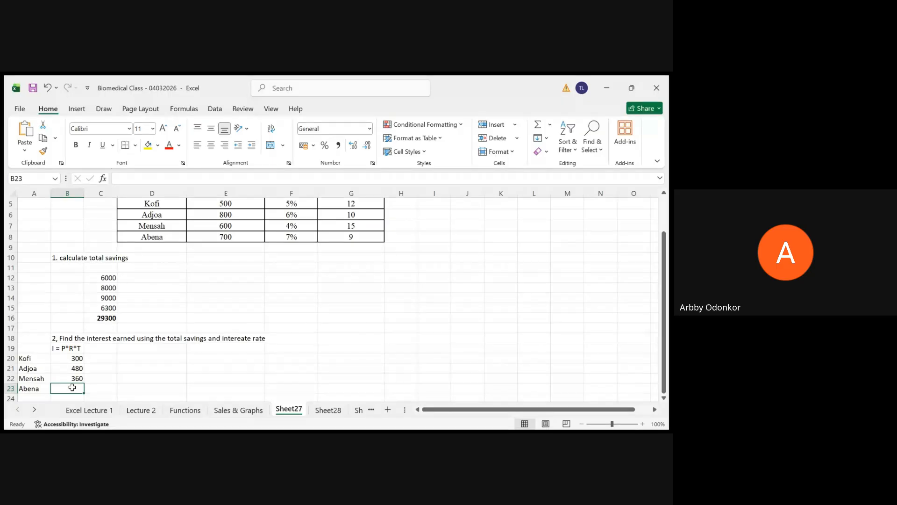
{"action": "type", "text": "="}
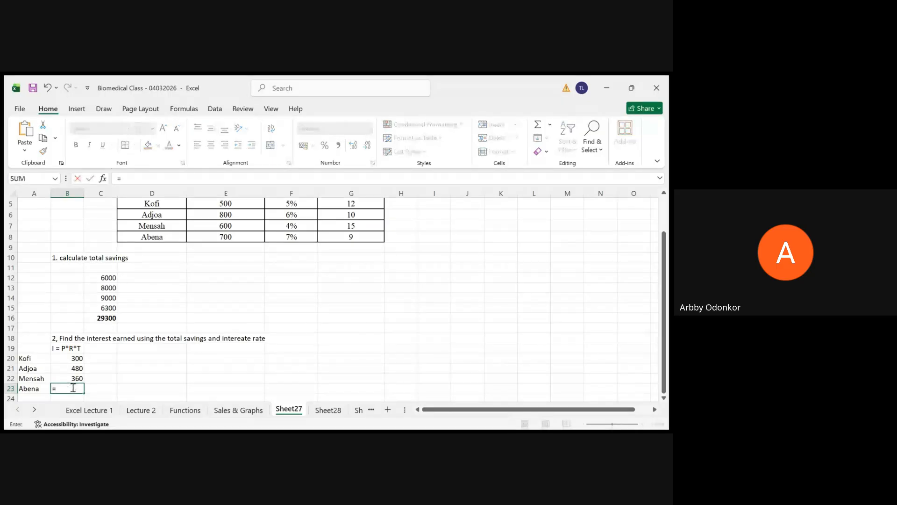
{"action": "left_click", "coordinate": [222, 238]}
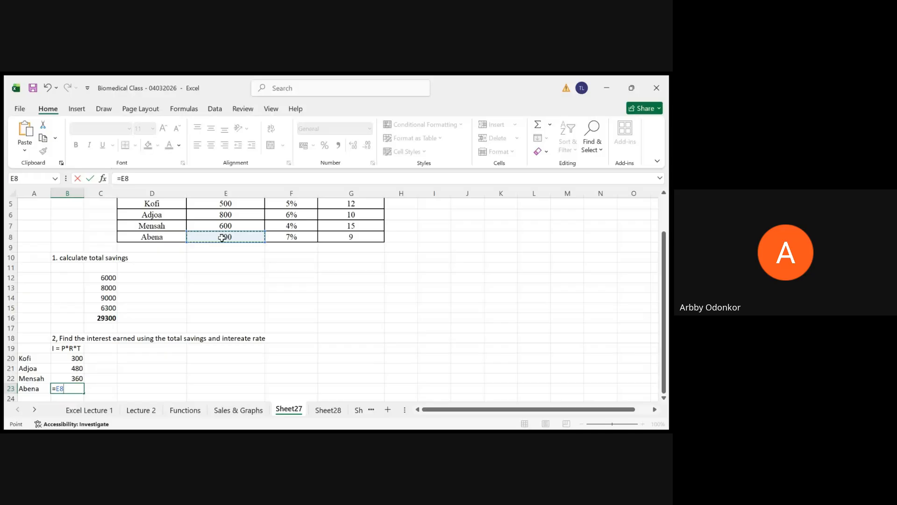
{"action": "type", "text": "*"}
{"action": "left_click", "coordinate": [291, 236]}
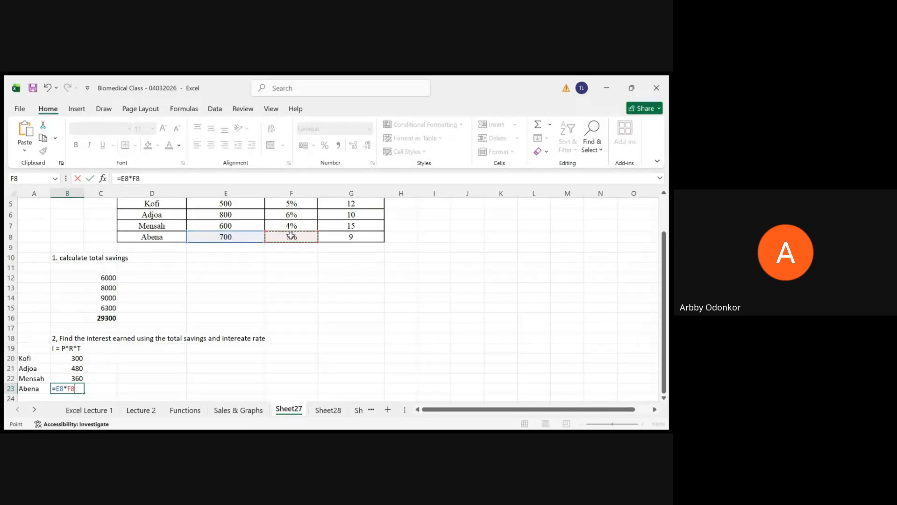
{"action": "type", "text": "*"}
{"action": "left_click", "coordinate": [346, 237]}
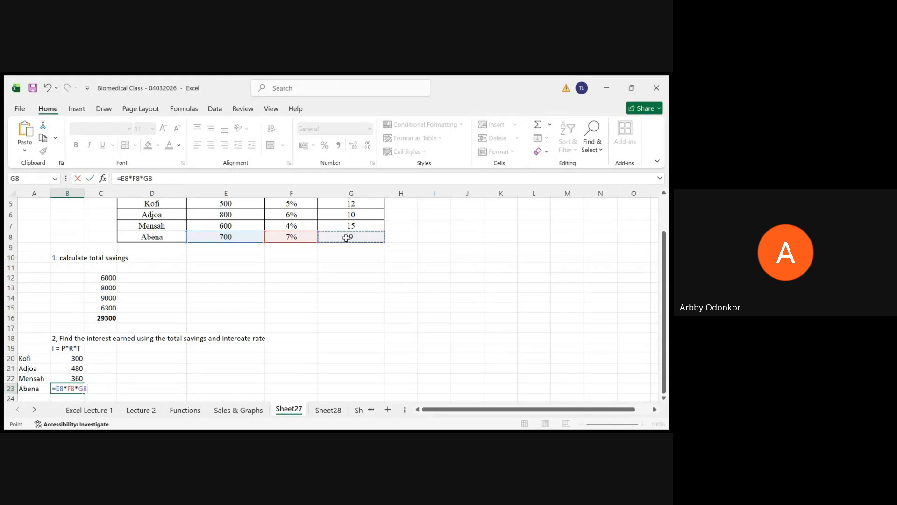
{"action": "key", "text": "Return"}
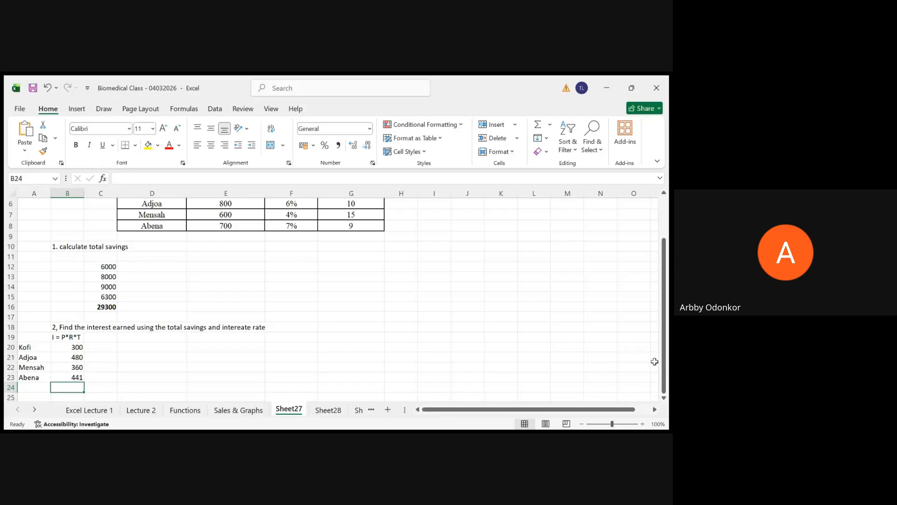
Total the four customers' interest amounts in B24 with a SUM formula over B20:B23
{"action": "mouse_move", "coordinate": [667, 364]}
{"action": "left_mouse_down"}
{"action": "mouse_move", "coordinate": [667, 339]}
{"action": "mouse_move", "coordinate": [669, 354]}
{"action": "left_mouse_up"}
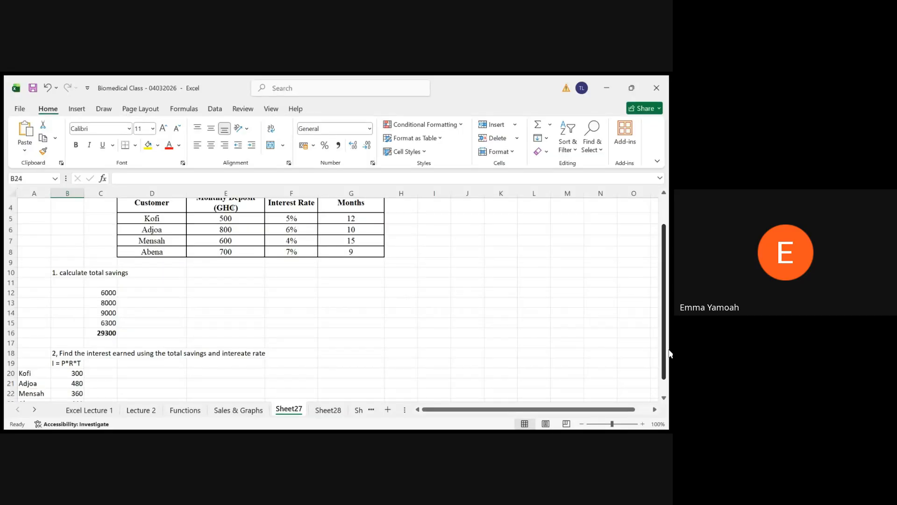
{"action": "left_click_drag", "start_coordinate": [669, 354], "coordinate": [669, 378]}
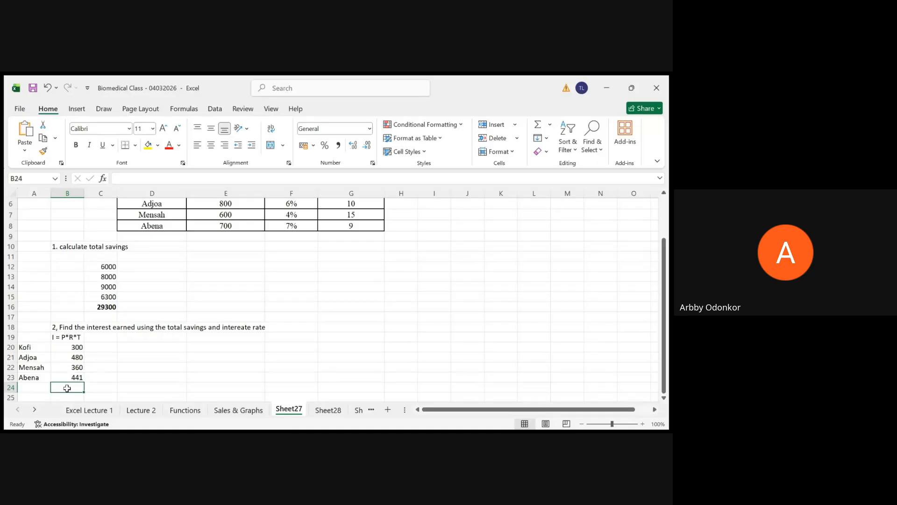
{"action": "type", "text": "="}
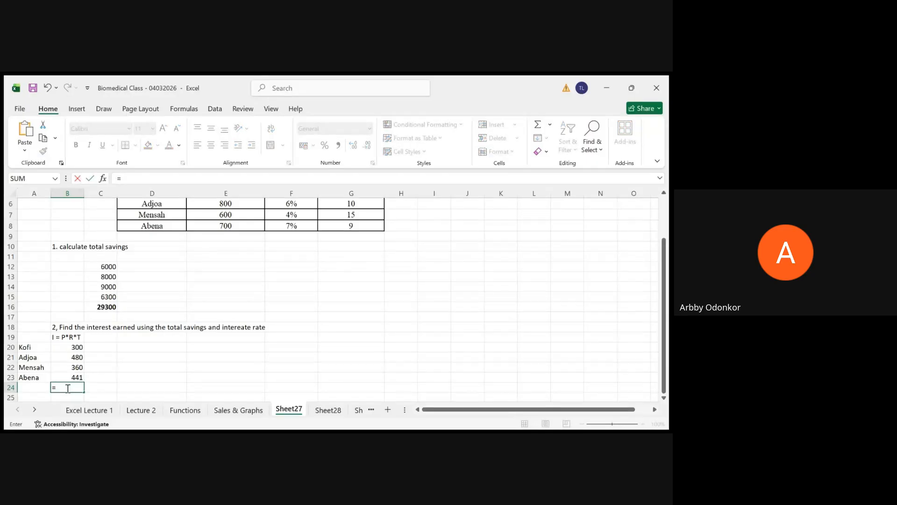
{"action": "type", "text": "sum"}
{"action": "key", "text": "Tab"}
{"action": "left_click", "coordinate": [64, 346]}
{"action": "left_click_drag", "start_coordinate": [64, 346], "coordinate": [61, 377]}
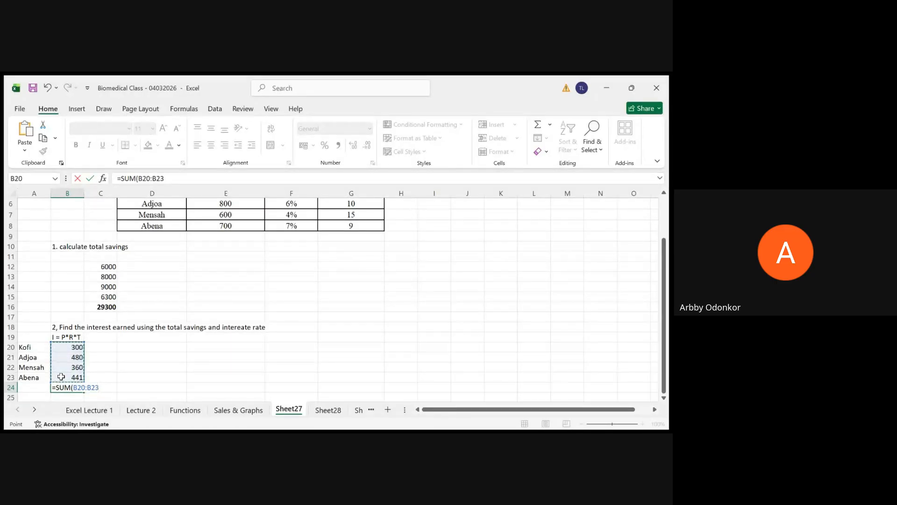
{"action": "key", "text": "Return"}
{"action": "left_click", "coordinate": [123, 374]}
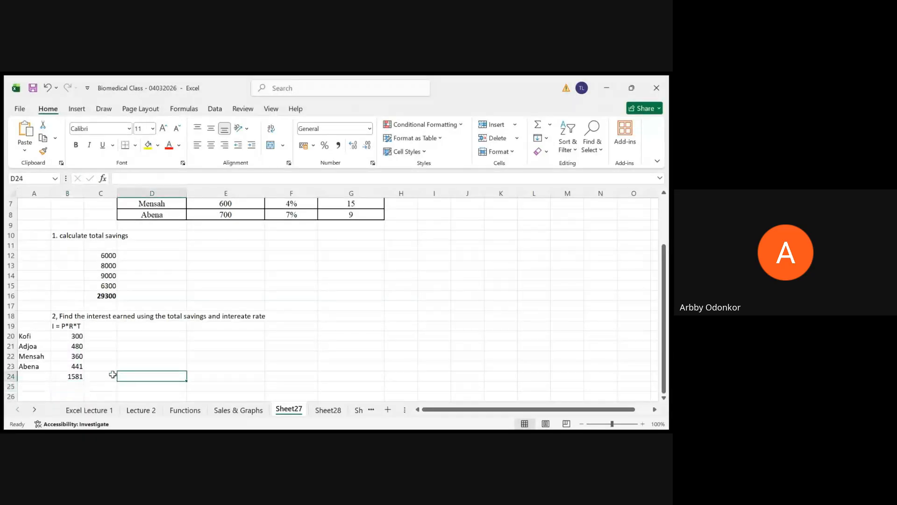
Make the interest total in B24 bold
{"action": "left_click", "coordinate": [66, 378]}
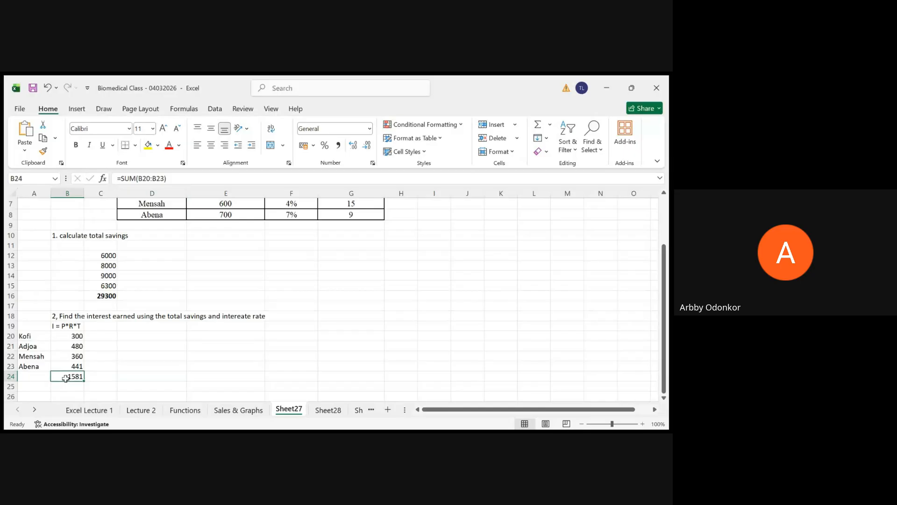
{"action": "left_click", "coordinate": [76, 144]}
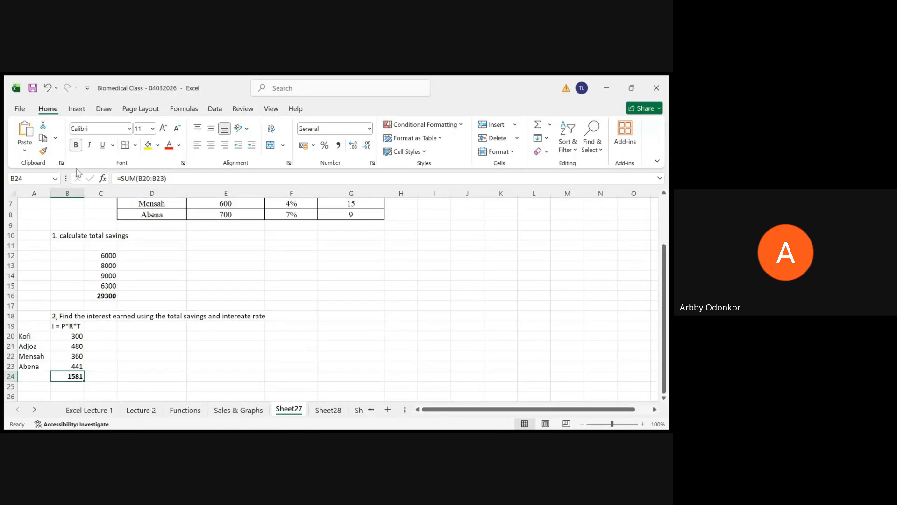
{"action": "left_click", "coordinate": [196, 379]}
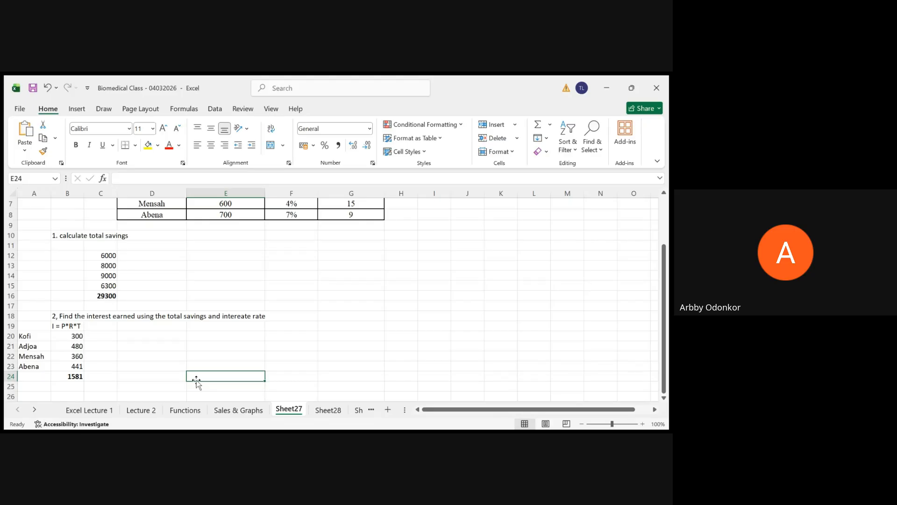
{"action": "left_click", "coordinate": [62, 388]}
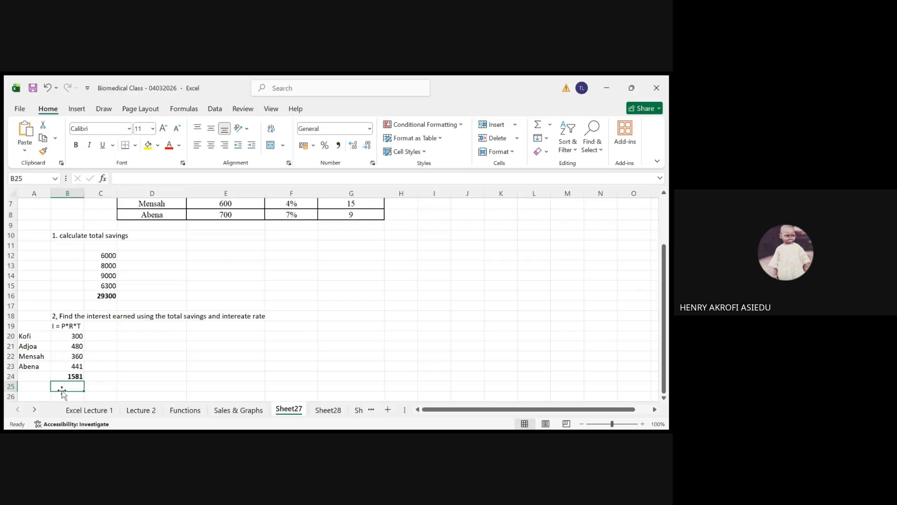
{"action": "type", "text": "=s"}
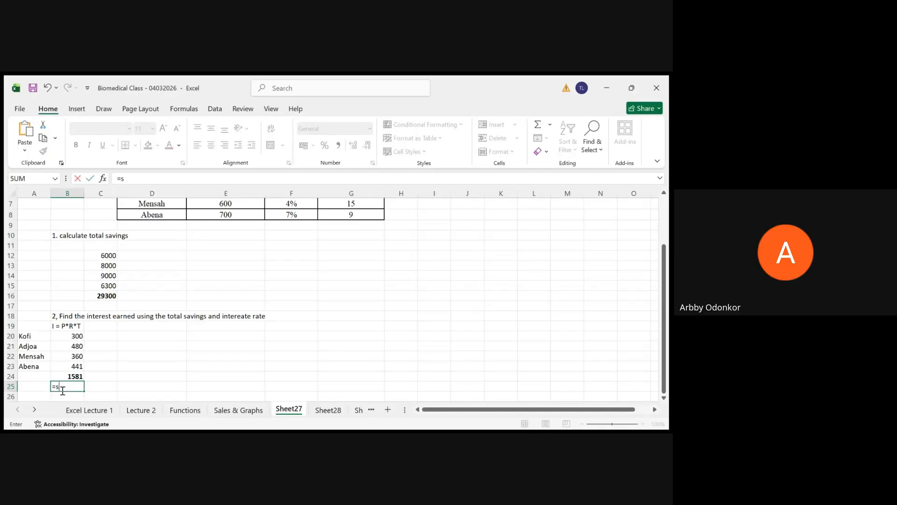
{"action": "type", "text": "um"}
{"action": "left_click", "coordinate": [423, 333]}
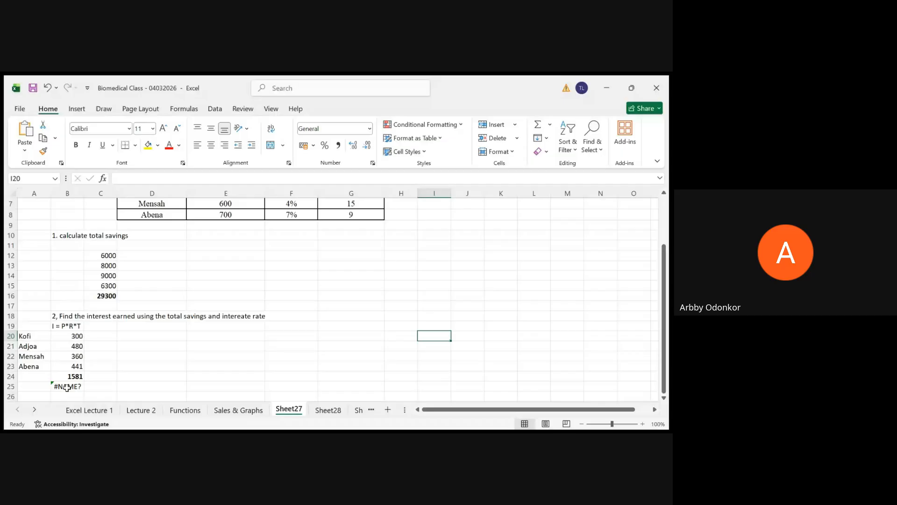
{"action": "left_click", "coordinate": [67, 386]}
{"action": "key", "text": "Delete"}
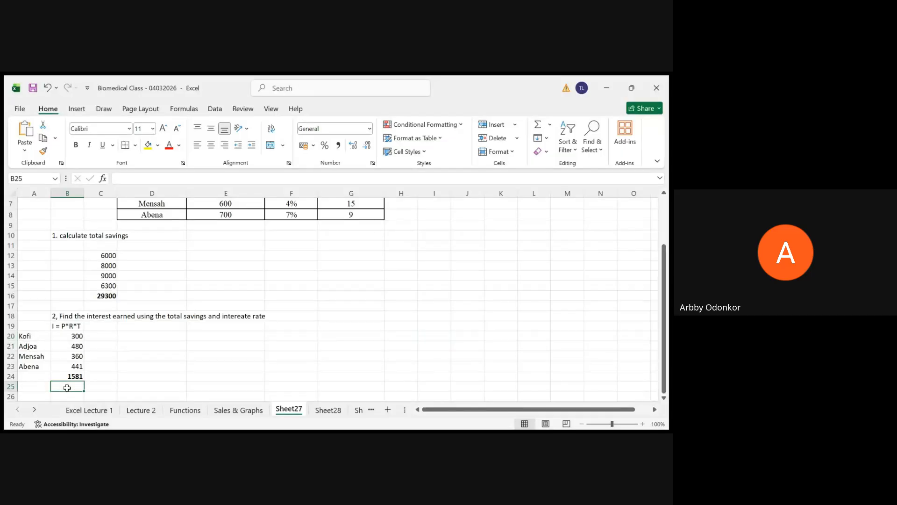
Add the total savings and the total interest in B25 with the formula =SUM(C16+B24)
{"action": "type", "text": "="}
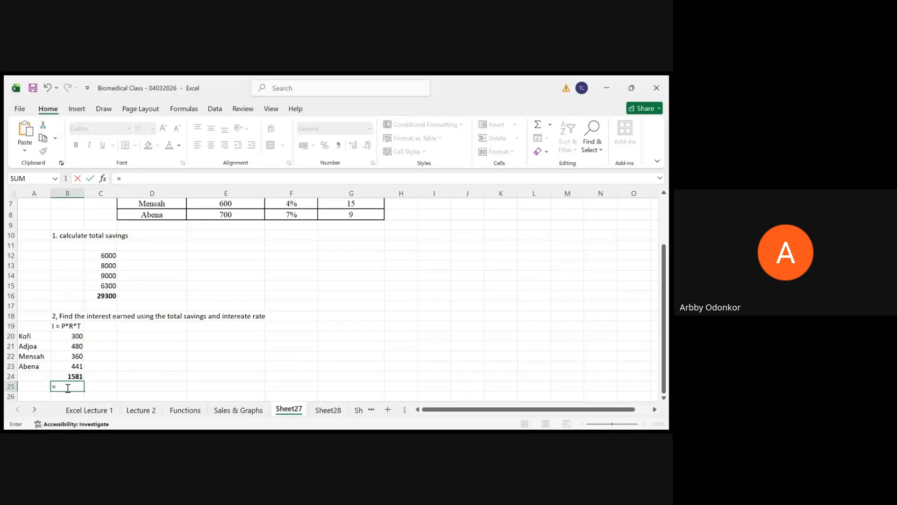
{"action": "type", "text": "sum"}
{"action": "key", "text": "Tab"}
{"action": "left_click", "coordinate": [99, 297]}
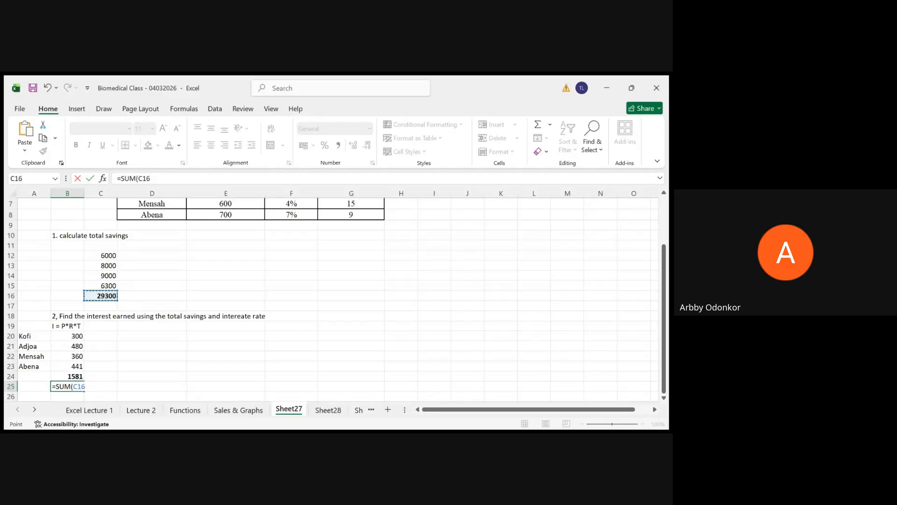
{"action": "left_click", "coordinate": [664, 398]}
{"action": "scroll", "coordinate": [663, 397], "scroll_direction": "down", "scroll_amount": 3}
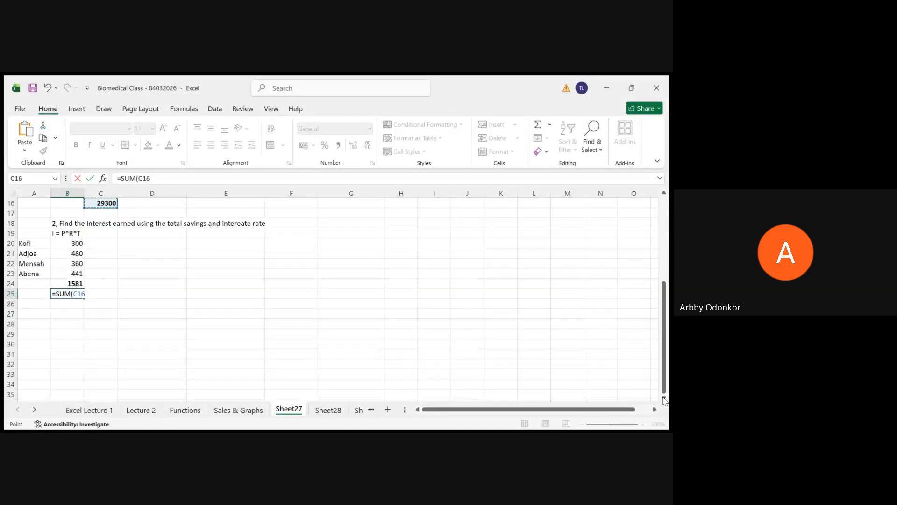
{"action": "type", "text": "+"}
{"action": "left_click", "coordinate": [65, 282]}
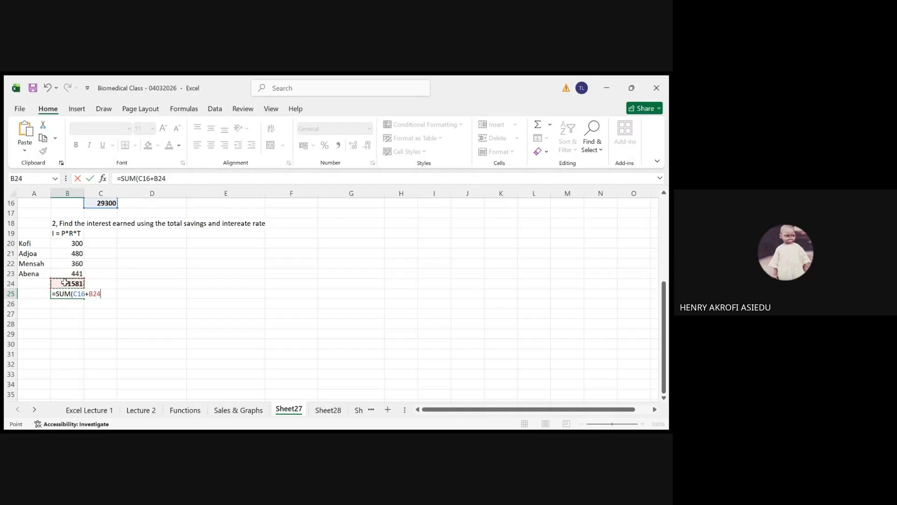
{"action": "key", "text": "Return"}
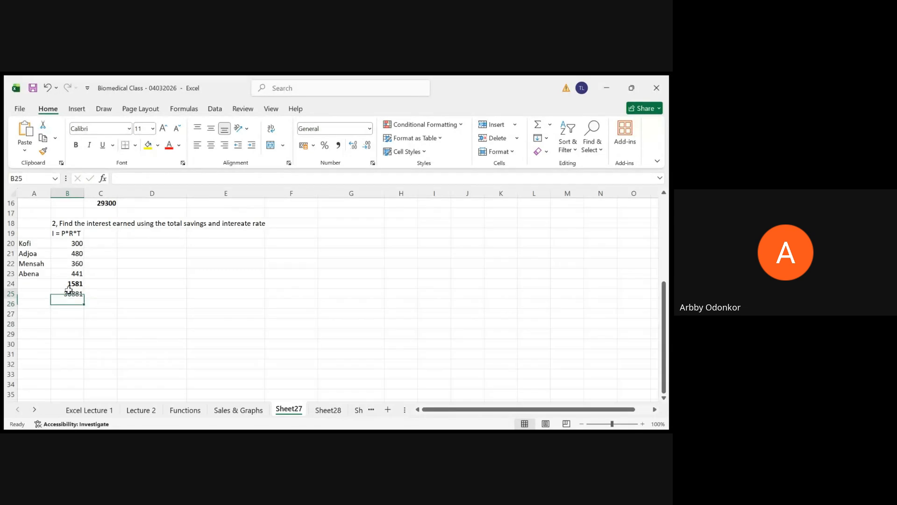
Make the combined total in B25 bold and increase its font size to 12
{"action": "left_click", "coordinate": [73, 294]}
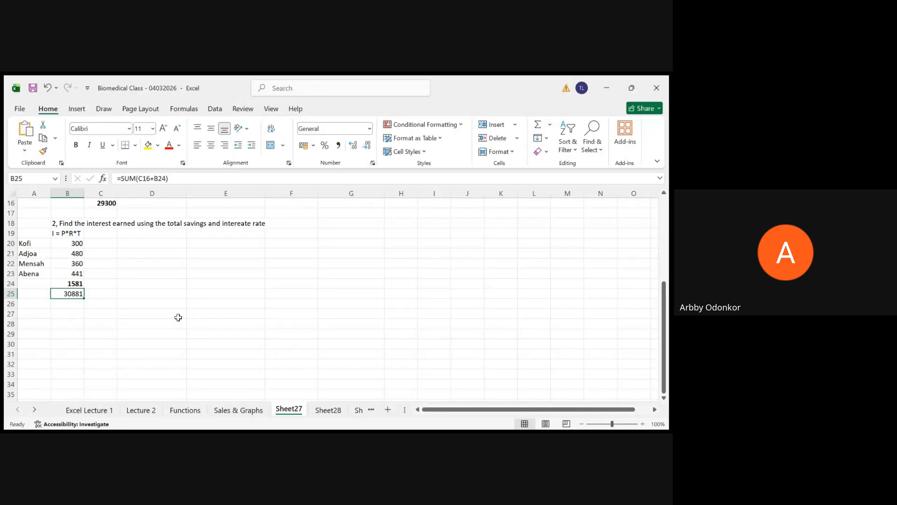
{"action": "left_click", "coordinate": [28, 294]}
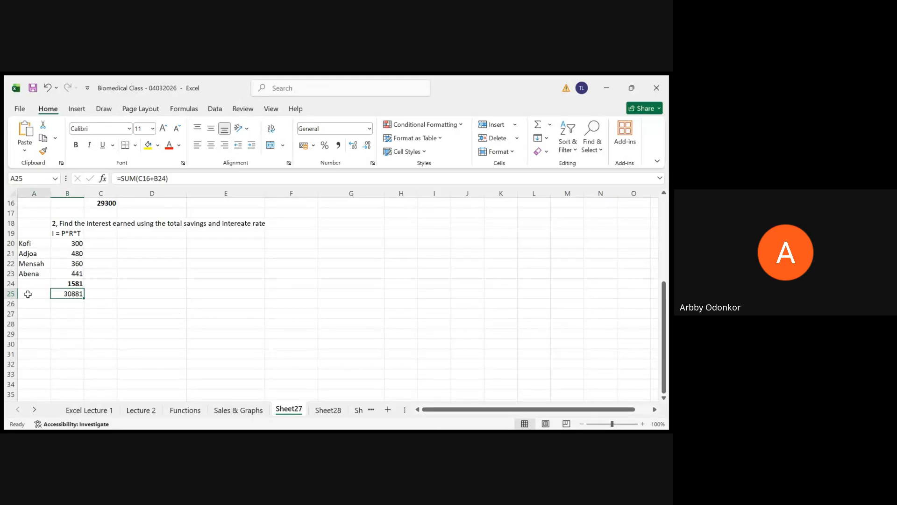
{"action": "left_click", "coordinate": [80, 295]}
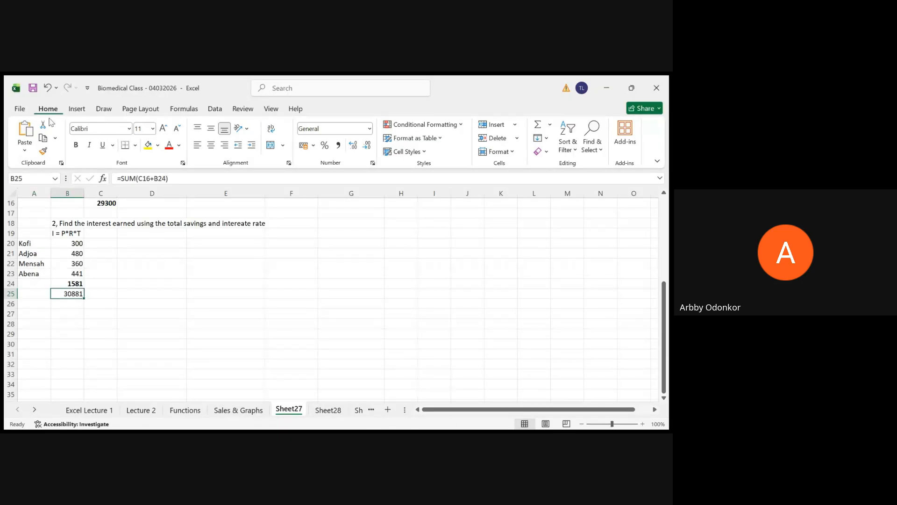
{"action": "left_click", "coordinate": [76, 145]}
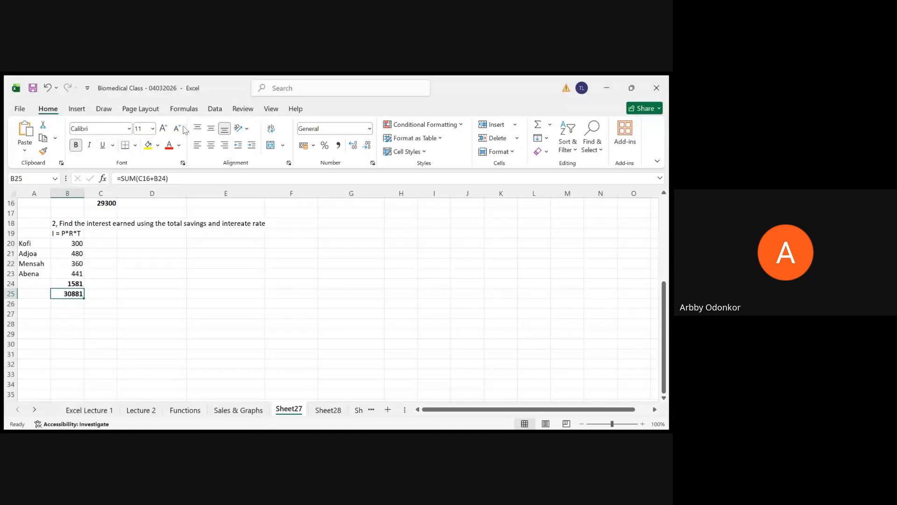
{"action": "left_click", "coordinate": [163, 129]}
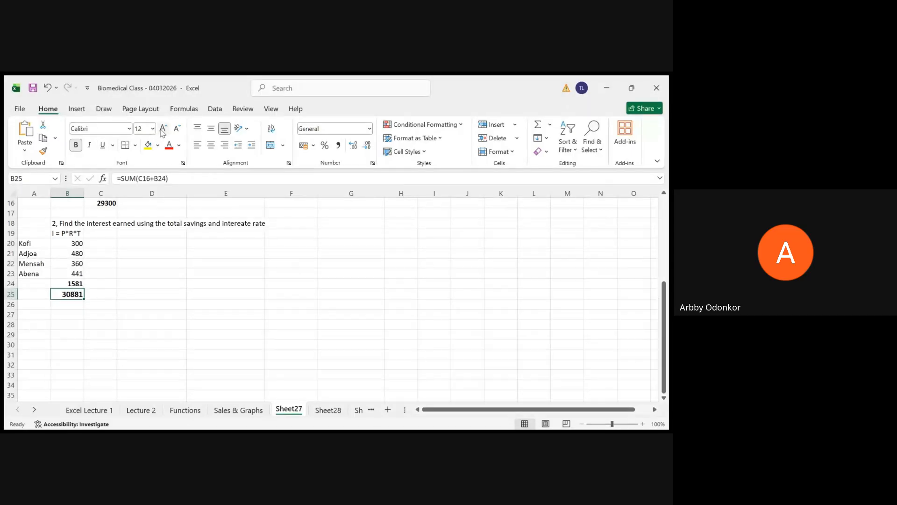
{"action": "left_click", "coordinate": [171, 327]}
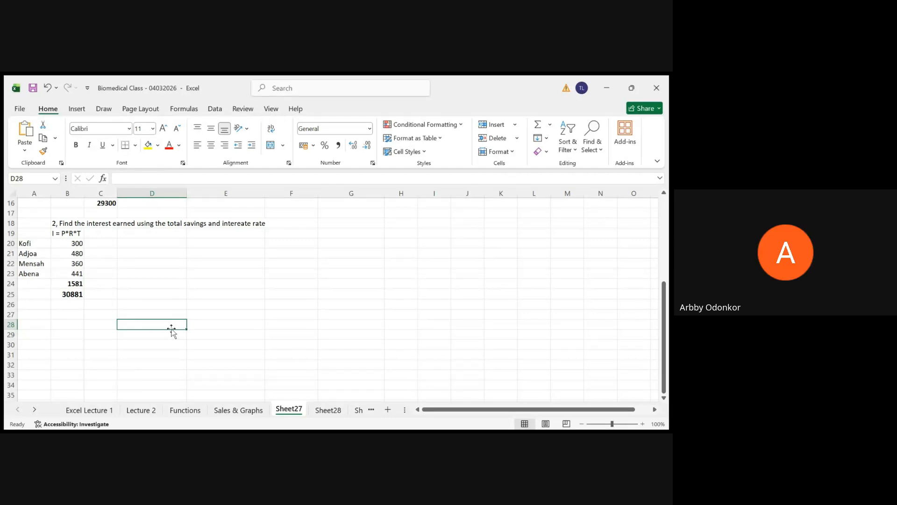
Review the deposit table and compare the first customer's savings formula in C12 with the interest formula in B20
{"action": "key", "text": "Up"}
{"action": "key", "text": "Up"}
{"action": "key", "text": "Up"}
{"action": "key", "text": "Up"}
{"action": "key", "text": "Up"}
{"action": "key", "text": "Up"}
{"action": "key", "text": "Up"}
{"action": "key", "text": "Up"}
{"action": "key", "text": "Up"}
{"action": "key", "text": "Up"}
{"action": "key", "text": "Up"}
{"action": "key", "text": "Up"}
{"action": "key", "text": "Up"}
{"action": "key", "text": "Up"}
{"action": "key", "text": "Up"}
{"action": "key", "text": "Up"}
{"action": "key", "text": "Up"}
{"action": "key", "text": "Up"}
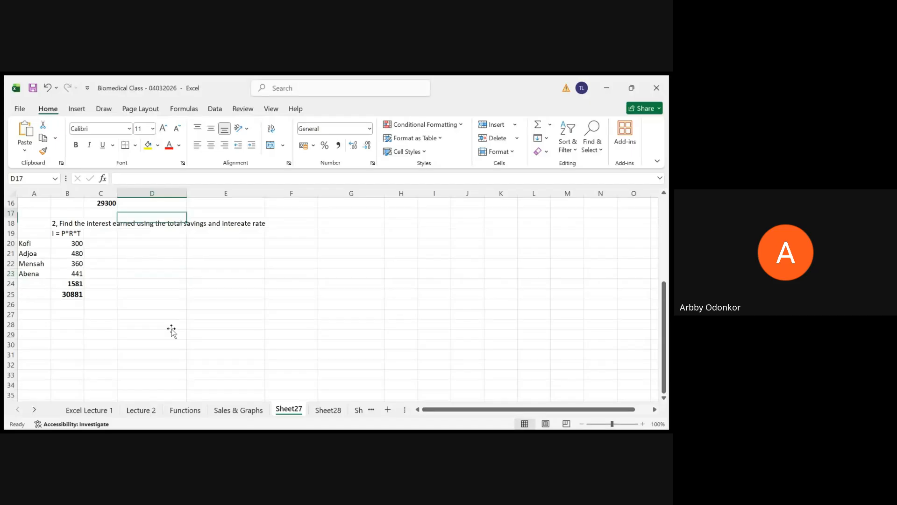
{"action": "key", "text": "Up"}
{"action": "key", "text": "Up"}
{"action": "key", "text": "Up"}
{"action": "key", "text": "Up"}
{"action": "key", "text": "Up"}
{"action": "key", "text": "Up"}
{"action": "key", "text": "Up"}
{"action": "key", "text": "Up"}
{"action": "key", "text": "Up"}
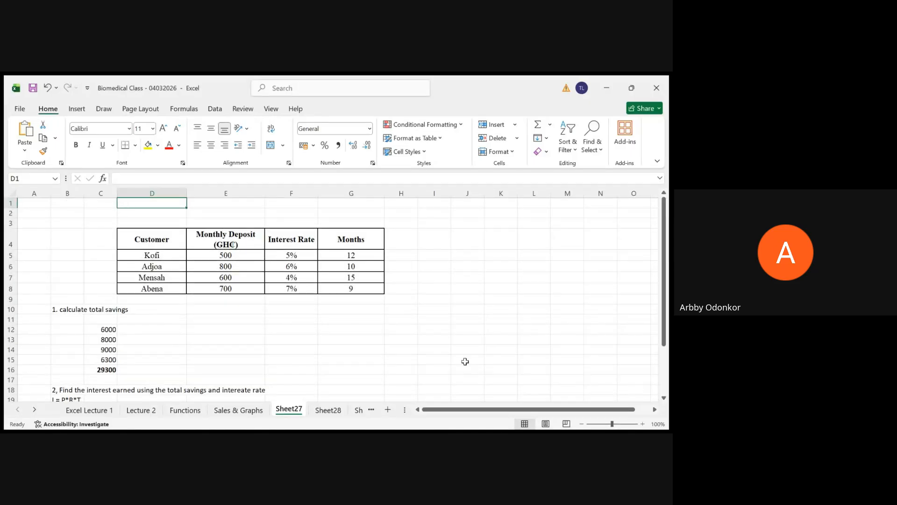
{"action": "left_click", "coordinate": [97, 330]}
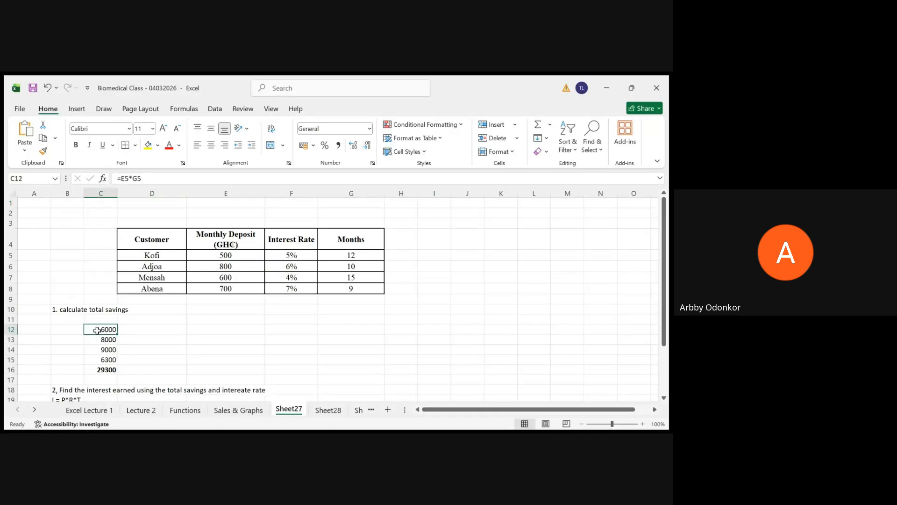
{"action": "key", "text": "Down"}
{"action": "key", "text": "Down"}
{"action": "key", "text": "Down"}
{"action": "key", "text": "Down"}
{"action": "key", "text": "Down"}
{"action": "key", "text": "Down"}
{"action": "key", "text": "Down"}
{"action": "key", "text": "Down"}
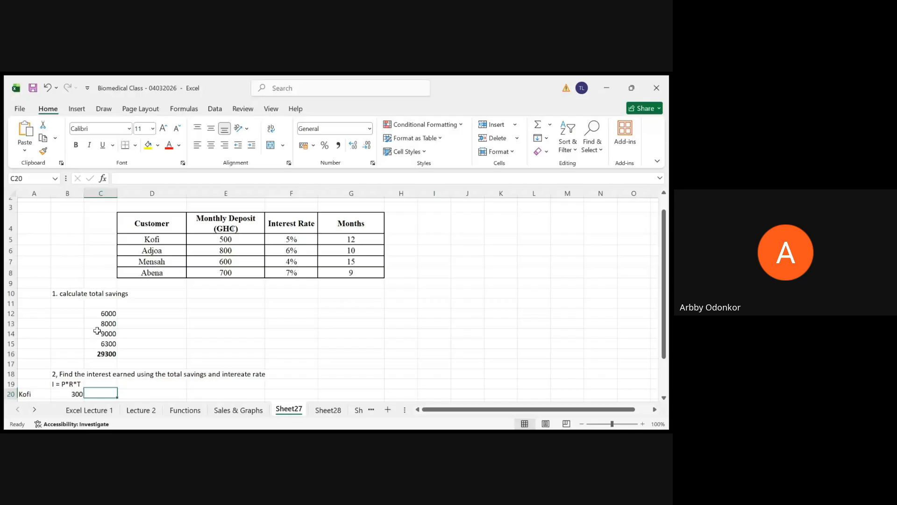
{"action": "scroll", "coordinate": [96, 331], "scroll_direction": "down", "scroll_amount": 1}
{"action": "left_click", "coordinate": [69, 347]}
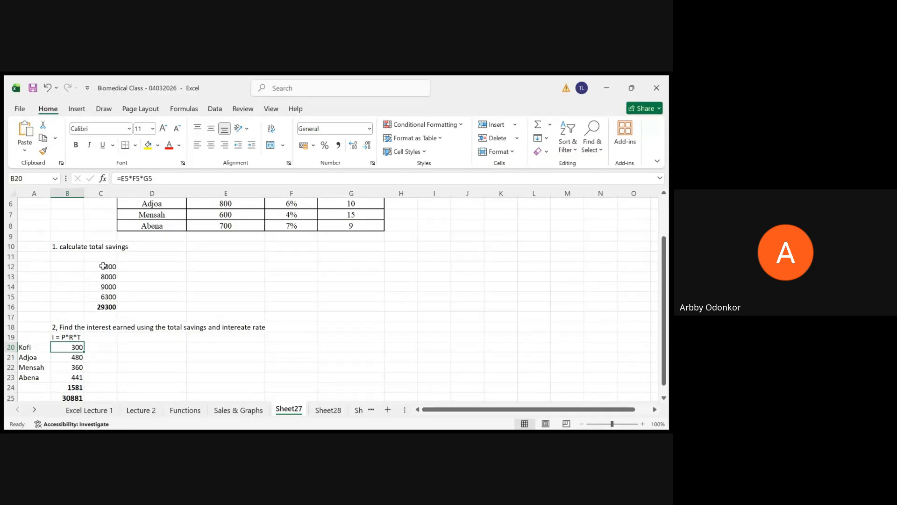
{"action": "key", "text": "Up"}
{"action": "key", "text": "Up"}
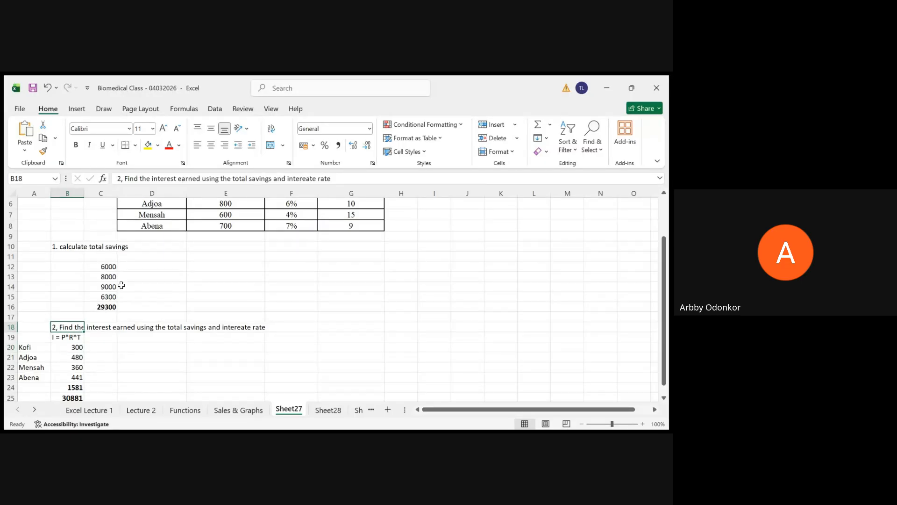
{"action": "left_click", "coordinate": [106, 267]}
{"action": "left_click", "coordinate": [68, 350]}
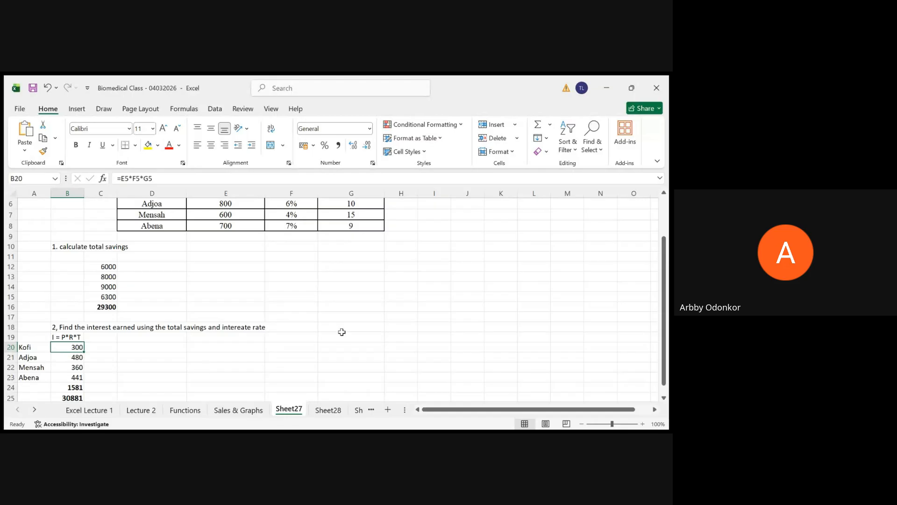
Examine the total savings in C16, the interest rows below it and the combined total formula in B25
{"action": "key", "text": "Down"}
{"action": "key", "text": "Down"}
{"action": "key", "text": "Down"}
{"action": "key", "text": "Down"}
{"action": "key", "text": "Down"}
{"action": "key", "text": "Down"}
{"action": "key", "text": "Down"}
{"action": "key", "text": "Down"}
{"action": "key", "text": "Down"}
{"action": "key", "text": "Down"}
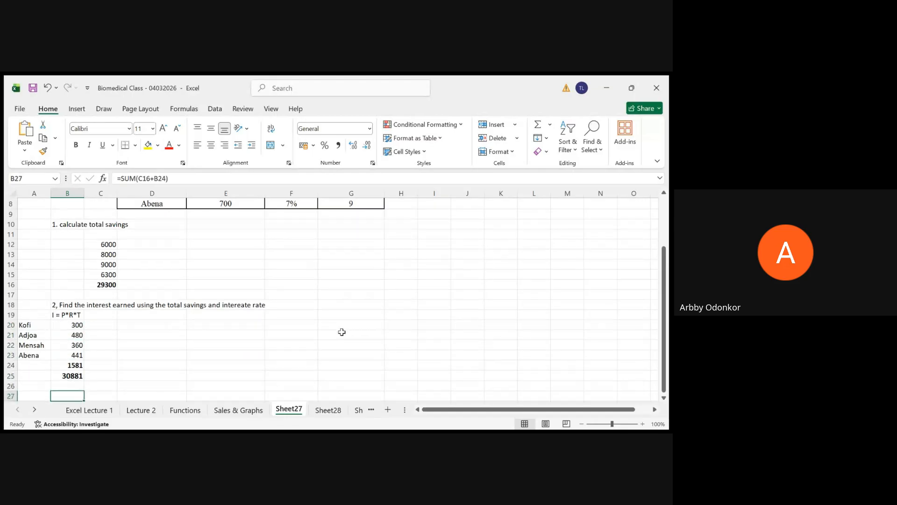
{"action": "key", "text": "Up"}
{"action": "key", "text": "Up"}
{"action": "key", "text": "Up"}
{"action": "key", "text": "Up"}
{"action": "key", "text": "Up"}
{"action": "key", "text": "Up"}
{"action": "key", "text": "Up"}
{"action": "key", "text": "Up"}
{"action": "key", "text": "Up"}
{"action": "key", "text": "Up"}
{"action": "key", "text": "Up"}
{"action": "key", "text": "Up"}
{"action": "key", "text": "Up"}
{"action": "key", "text": "Up"}
{"action": "key", "text": "Up"}
{"action": "key", "text": "Up"}
{"action": "key", "text": "Up"}
{"action": "key", "text": "Up"}
{"action": "key", "text": "Up"}
{"action": "key", "text": "Up"}
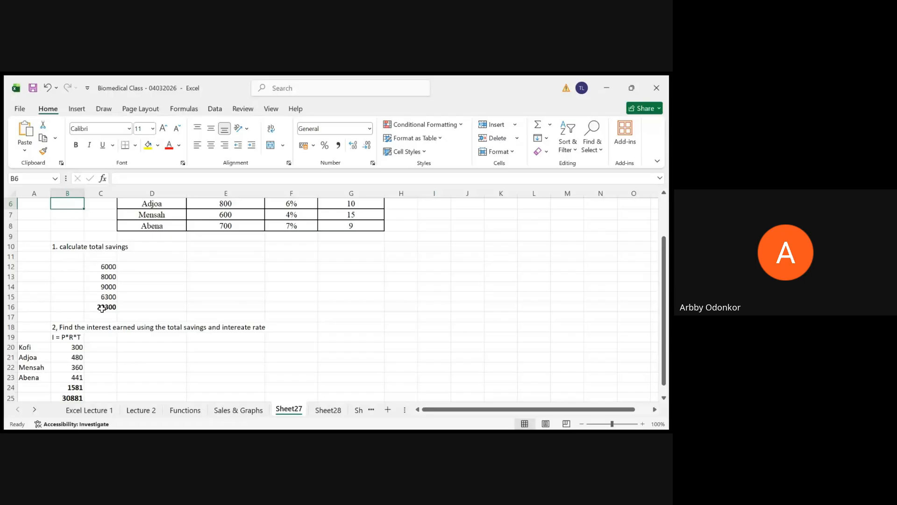
{"action": "left_click", "coordinate": [102, 308]}
{"action": "key", "text": "Down"}
{"action": "key", "text": "Down"}
{"action": "key", "text": "Down"}
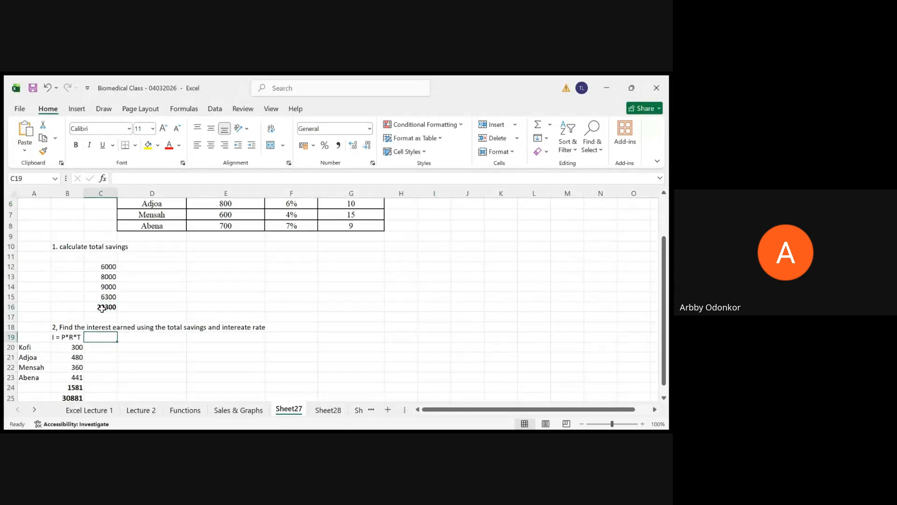
{"action": "key", "text": "Down"}
{"action": "key", "text": "Down"}
{"action": "key", "text": "Down"}
{"action": "key", "text": "Down"}
{"action": "key", "text": "Down"}
{"action": "key", "text": "Down"}
{"action": "key", "text": "Down"}
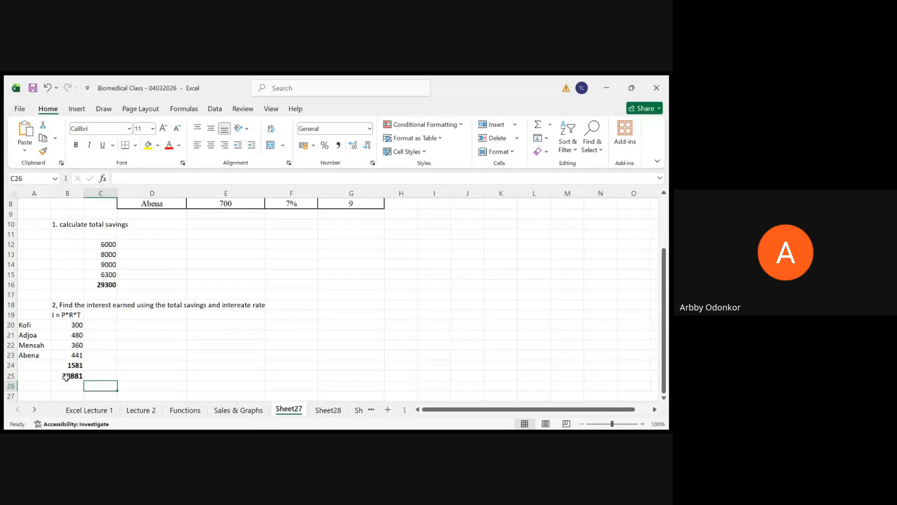
{"action": "left_click", "coordinate": [66, 377]}
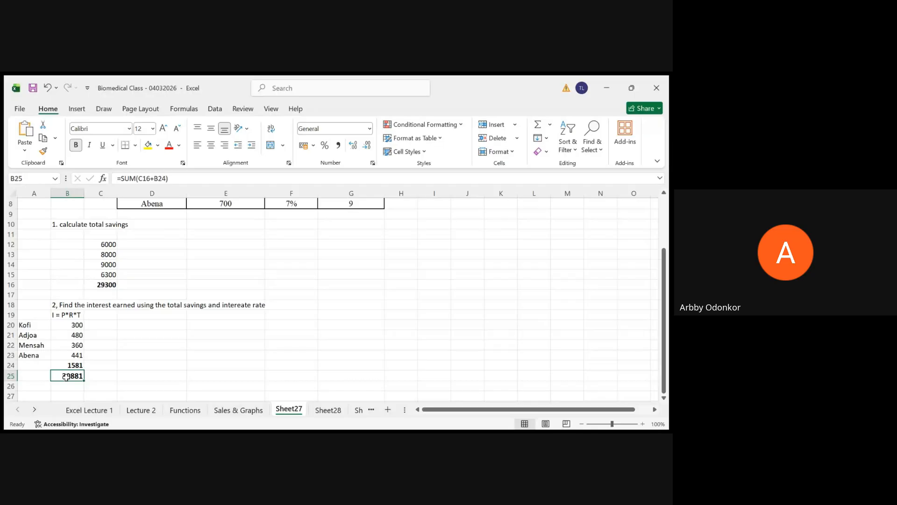
Read through the whole worksheet again, from the deposit table down to the combined total of savings and interest
{"action": "key", "text": "Up"}
{"action": "key", "text": "Up"}
{"action": "key", "text": "Up"}
{"action": "key", "text": "Up"}
{"action": "key", "text": "Up"}
{"action": "key", "text": "Up"}
{"action": "key", "text": "Up"}
{"action": "key", "text": "Up"}
{"action": "key", "text": "Up"}
{"action": "key", "text": "Up"}
{"action": "key", "text": "Up"}
{"action": "key", "text": "Up"}
{"action": "key", "text": "Up"}
{"action": "key", "text": "Up"}
{"action": "key", "text": "Up"}
{"action": "key", "text": "Up"}
{"action": "key", "text": "Up"}
{"action": "key", "text": "Up"}
{"action": "key", "text": "Up"}
{"action": "key", "text": "Up"}
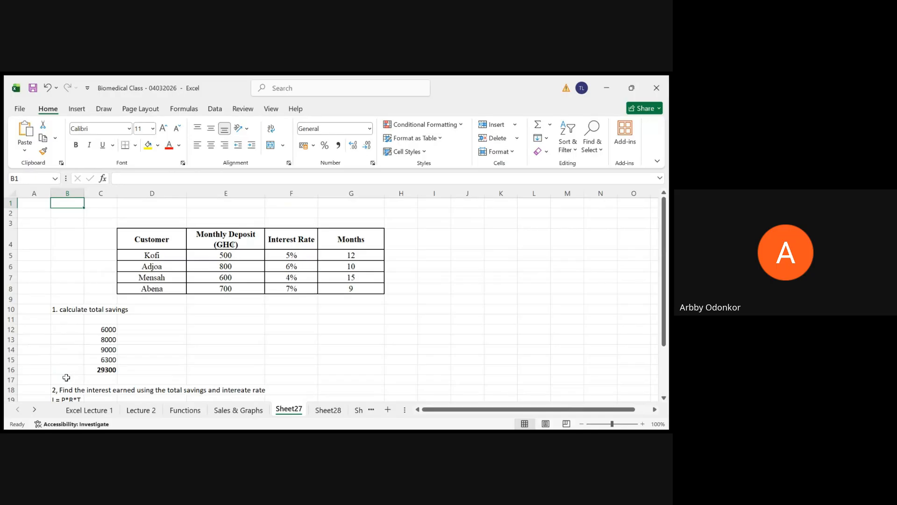
{"action": "key", "text": "Down"}
{"action": "key", "text": "Down"}
{"action": "key", "text": "Down"}
{"action": "key", "text": "Down"}
{"action": "key", "text": "Down"}
{"action": "key", "text": "Down"}
{"action": "key", "text": "Down"}
{"action": "key", "text": "Down"}
{"action": "key", "text": "Down"}
{"action": "key", "text": "Down"}
{"action": "key", "text": "Down"}
{"action": "key", "text": "Down"}
{"action": "key", "text": "Down"}
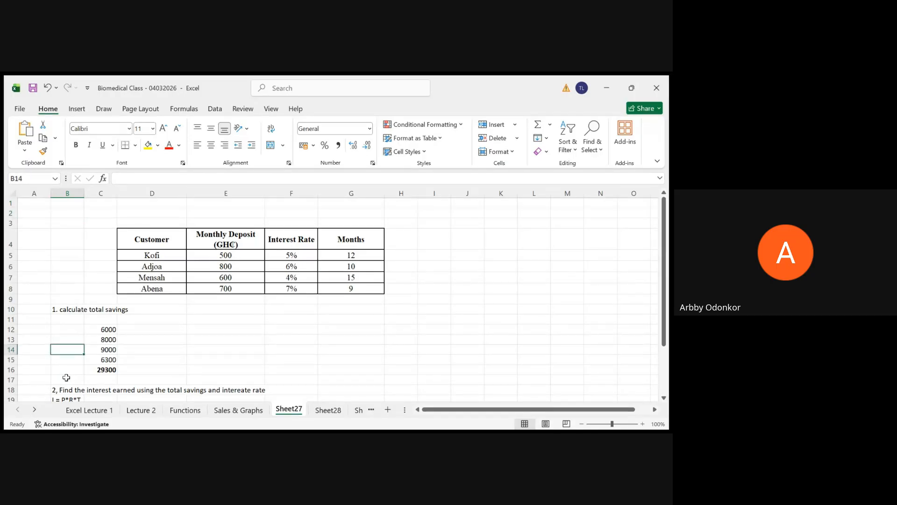
{"action": "key", "text": "Down"}
{"action": "key", "text": "Down"}
{"action": "key", "text": "Down"}
{"action": "key", "text": "Down"}
{"action": "key", "text": "Down"}
{"action": "key", "text": "Down"}
{"action": "key", "text": "Down"}
{"action": "key", "text": "Down"}
{"action": "key", "text": "Down"}
{"action": "key", "text": "Down"}
{"action": "key", "text": "Down"}
{"action": "key", "text": "Down"}
{"action": "key", "text": "Down"}
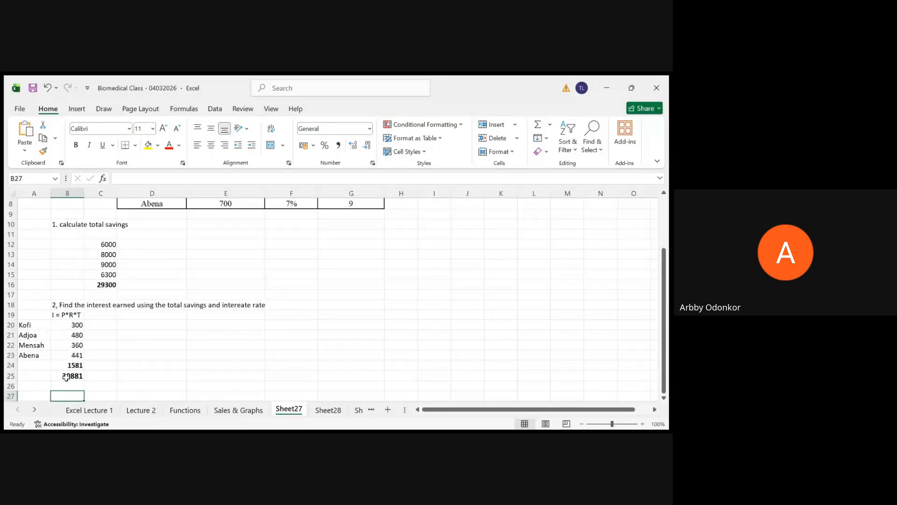
{"action": "key", "text": "Up"}
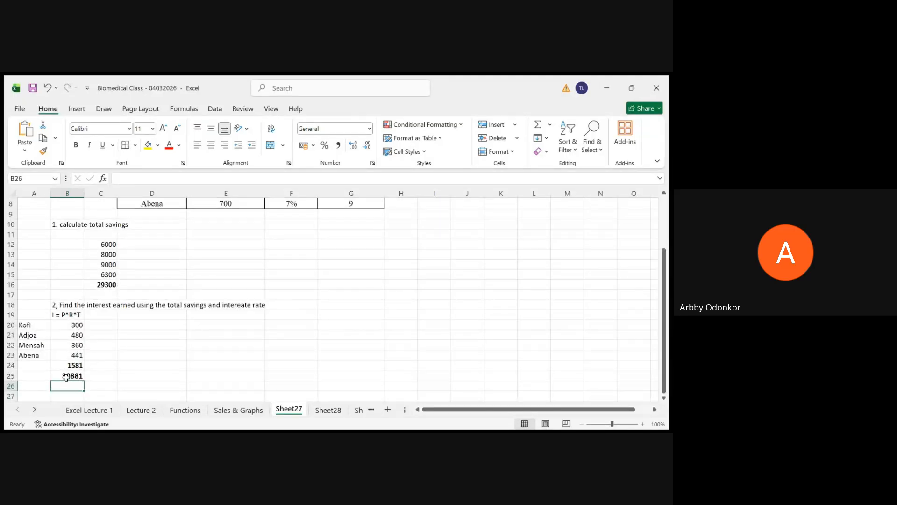
Review the worksheet upward from the combined total to the customer deposit table at the start of the sheet
{"action": "key", "text": "Up"}
{"action": "key", "text": "Up"}
{"action": "key", "text": "Up"}
{"action": "key", "text": "Up"}
{"action": "key", "text": "Up"}
{"action": "key", "text": "Up"}
{"action": "key", "text": "Up"}
{"action": "key", "text": "Up"}
{"action": "key", "text": "Up"}
{"action": "key", "text": "Up"}
{"action": "key", "text": "Up"}
{"action": "key", "text": "Up"}
{"action": "key", "text": "Up"}
{"action": "key", "text": "Up"}
{"action": "key", "text": "Up"}
{"action": "key", "text": "Up"}
{"action": "key", "text": "Up"}
{"action": "key", "text": "Up"}
{"action": "key", "text": "Up"}
{"action": "key", "text": "Up"}
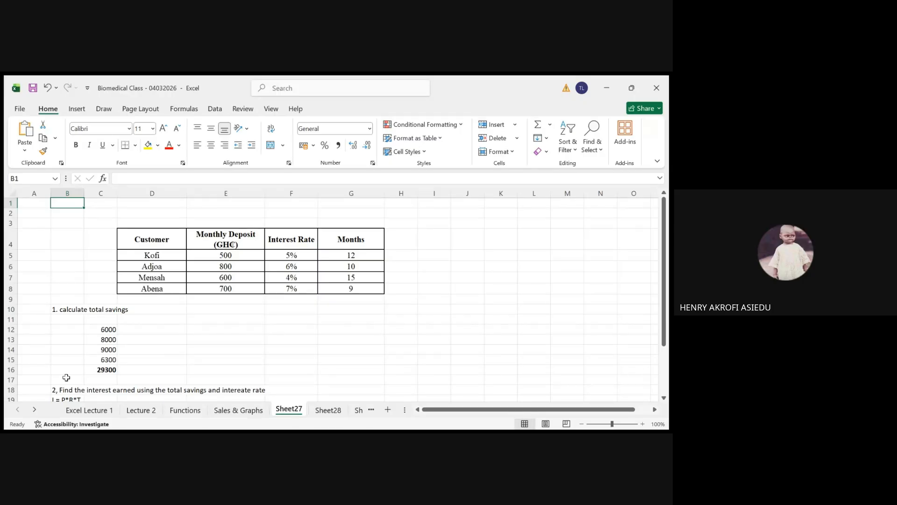
Follow the calculations from the deposit table through the savings figures to the interest total and combined total in column B
{"action": "key", "text": "Down"}
{"action": "key", "text": "Down"}
{"action": "key", "text": "Down"}
{"action": "key", "text": "Down"}
{"action": "key", "text": "Down"}
{"action": "key", "text": "Down"}
{"action": "key", "text": "Down"}
{"action": "key", "text": "Down"}
{"action": "key", "text": "Down"}
{"action": "key", "text": "Down"}
{"action": "key", "text": "Down"}
{"action": "key", "text": "Down"}
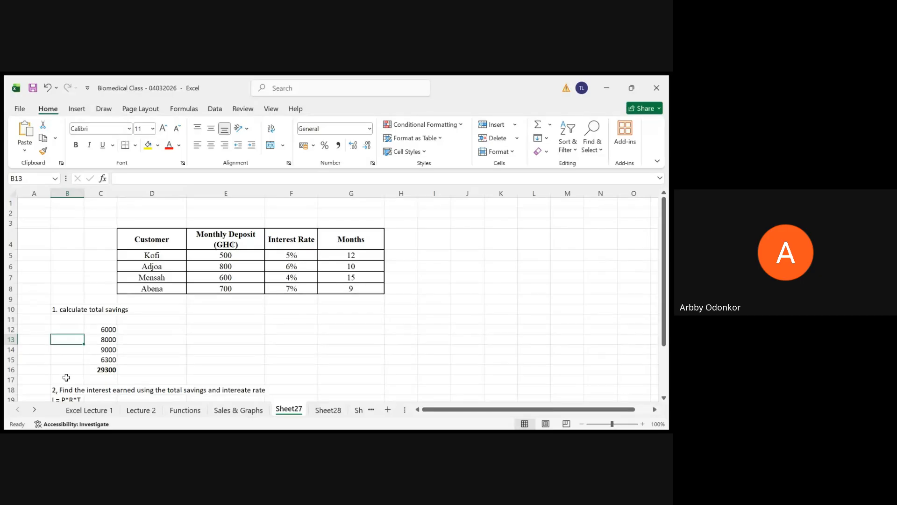
{"action": "key", "text": "Down"}
{"action": "key", "text": "Down"}
{"action": "key", "text": "Down"}
{"action": "key", "text": "Down"}
{"action": "key", "text": "Down"}
{"action": "key", "text": "Down"}
{"action": "key", "text": "Down"}
{"action": "key", "text": "Down"}
{"action": "key", "text": "Down"}
{"action": "key", "text": "Down"}
{"action": "key", "text": "Down"}
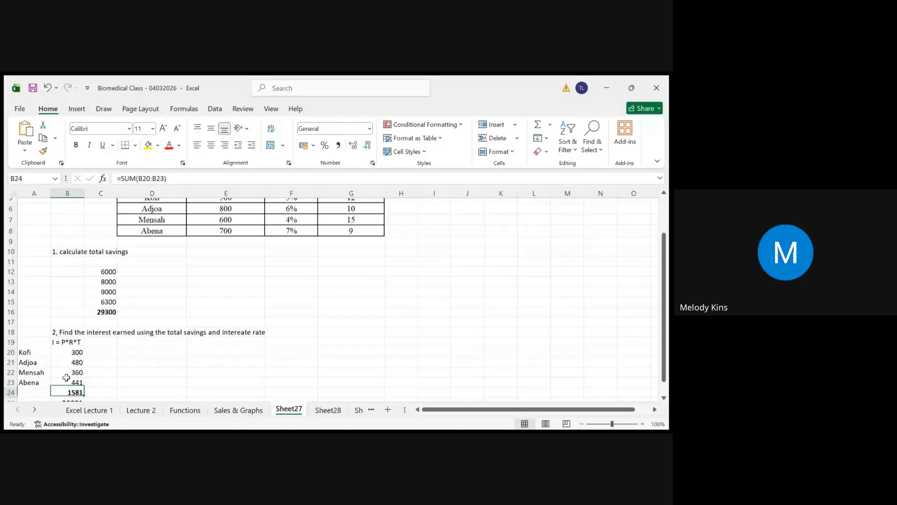
{"action": "key", "text": "Down"}
Trace the results back from the combined total through the interest and savings sections to the deposit, rate and months data
{"action": "key", "text": "Up"}
{"action": "key", "text": "Up"}
{"action": "key", "text": "Up"}
{"action": "key", "text": "Up"}
{"action": "key", "text": "Up"}
{"action": "key", "text": "Up"}
{"action": "key", "text": "Up"}
{"action": "key", "text": "Up"}
{"action": "key", "text": "Up"}
{"action": "key", "text": "Up"}
{"action": "key", "text": "Up"}
{"action": "key", "text": "Up"}
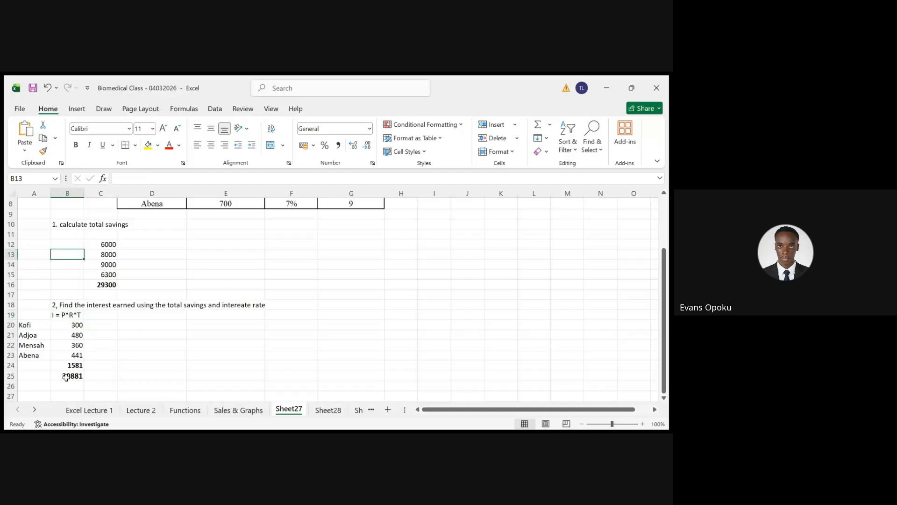
{"action": "key", "text": "Up"}
{"action": "key", "text": "Up"}
{"action": "key", "text": "Up"}
{"action": "key", "text": "Up"}
{"action": "key", "text": "Up"}
{"action": "key", "text": "Up"}
{"action": "key", "text": "Up"}
{"action": "key", "text": "Up"}
{"action": "key", "text": "Up"}
{"action": "key", "text": "Up"}
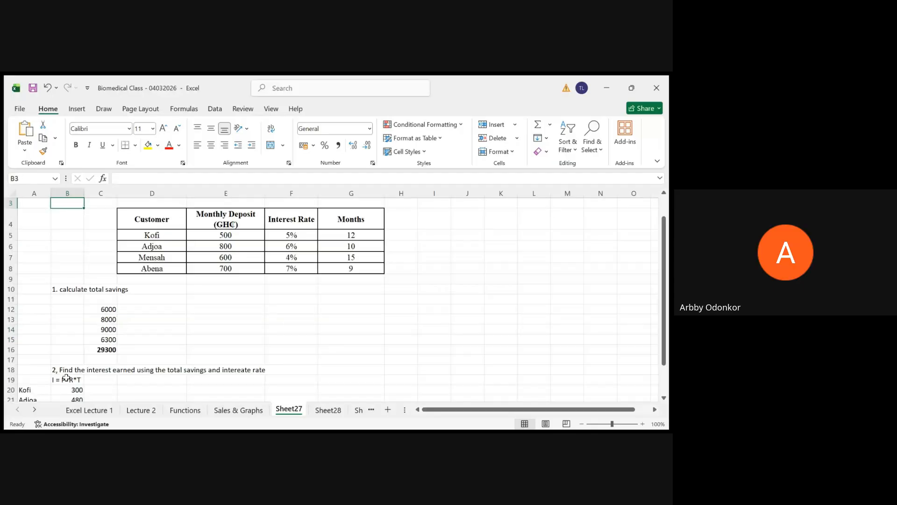
{"action": "key", "text": "Up"}
{"action": "key", "text": "Up"}
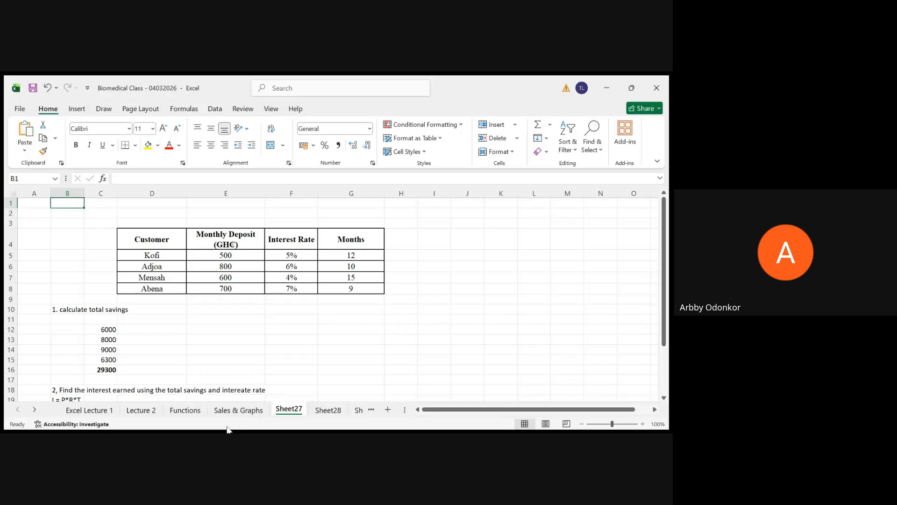
Open the Sales & Graphs sheet and examine its product table, the Sales line chart and the chart types available for insertion
{"action": "left_click", "coordinate": [233, 413]}
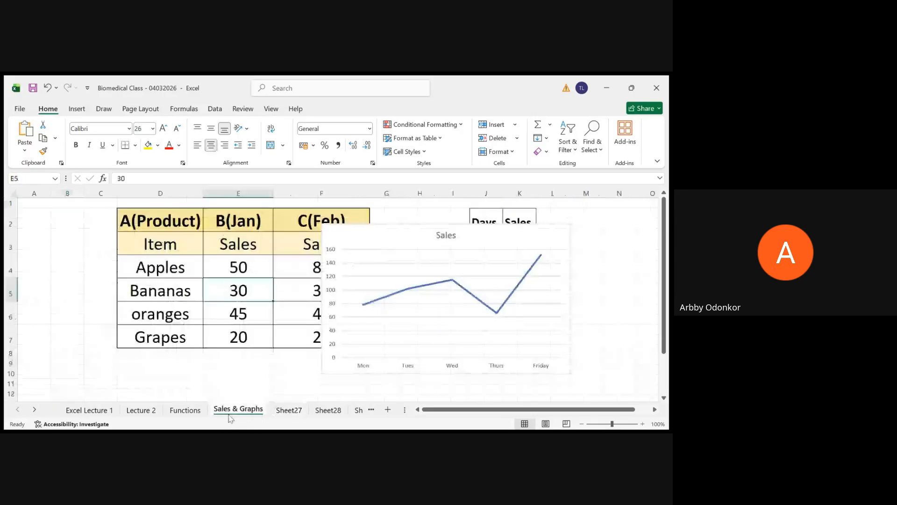
{"action": "left_click", "coordinate": [433, 289]}
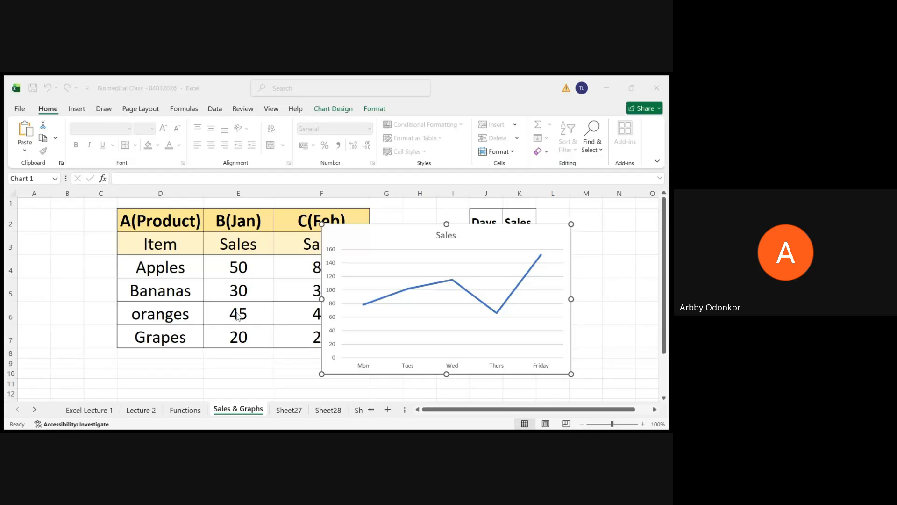
{"action": "left_click", "coordinate": [437, 337]}
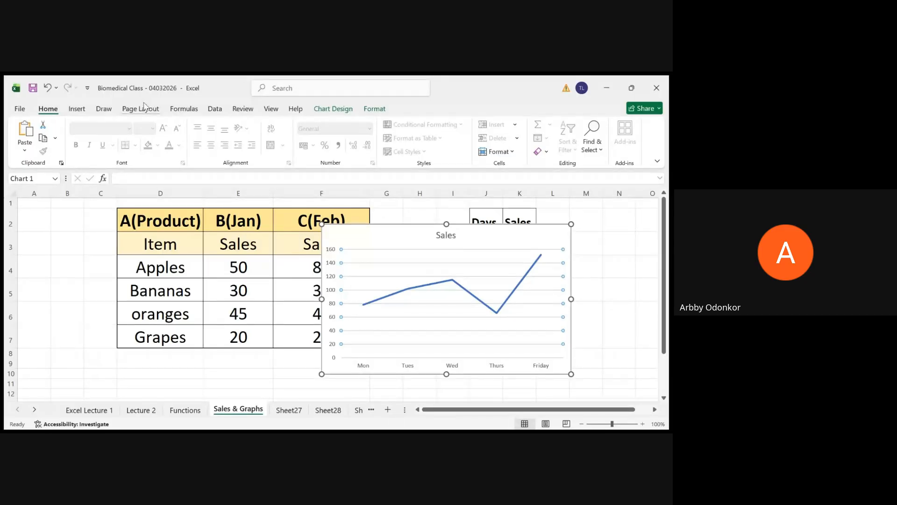
{"action": "left_click", "coordinate": [78, 108]}
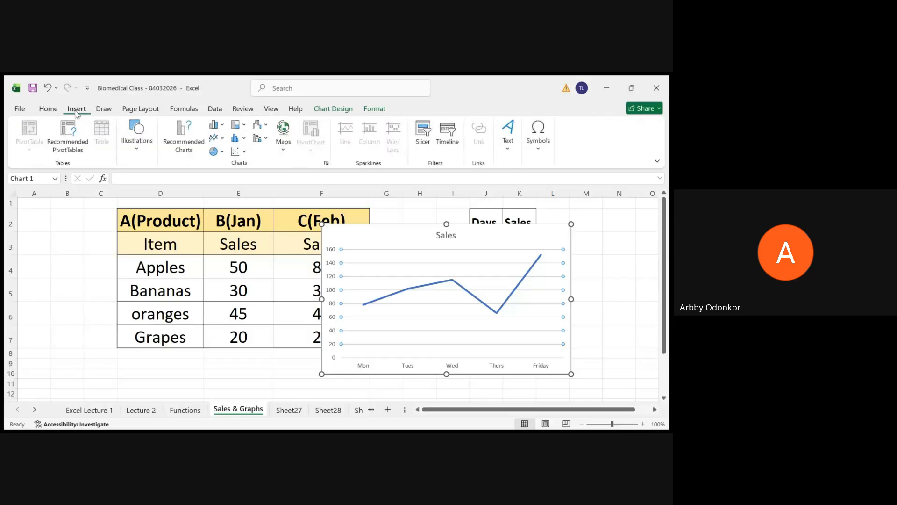
{"action": "left_click", "coordinate": [37, 109]}
{"action": "left_click", "coordinate": [80, 110]}
{"action": "left_click", "coordinate": [613, 333]}
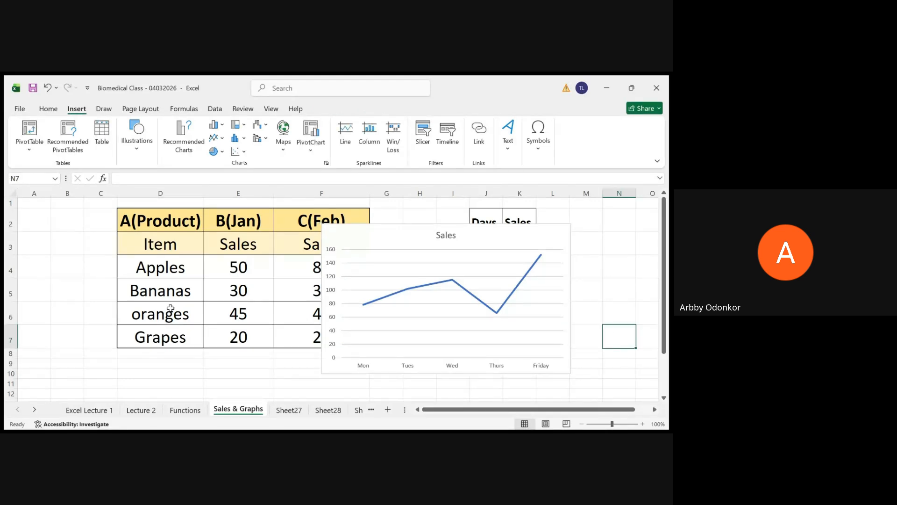
{"action": "left_click", "coordinate": [113, 375]}
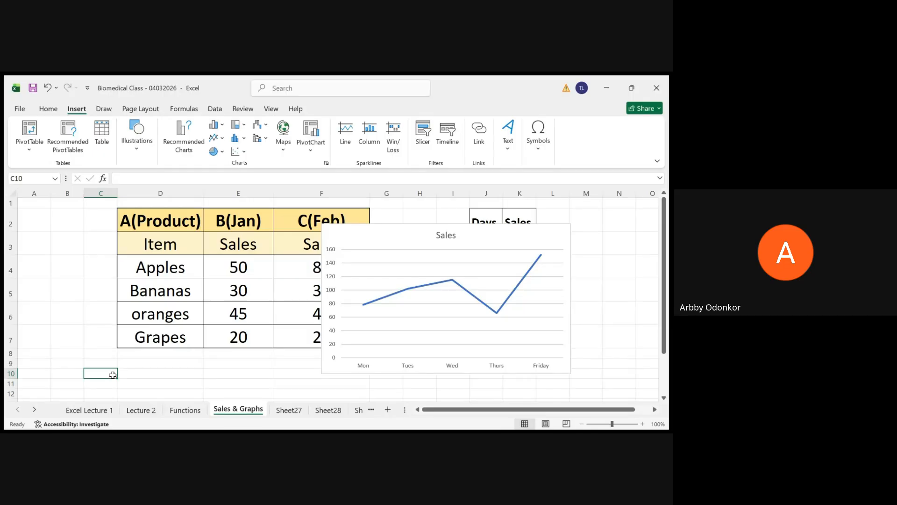
{"action": "left_click", "coordinate": [251, 365]}
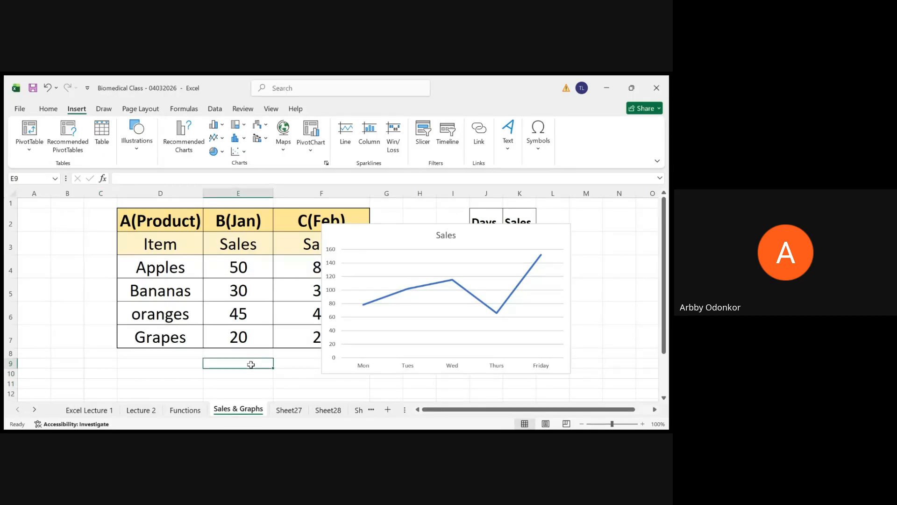